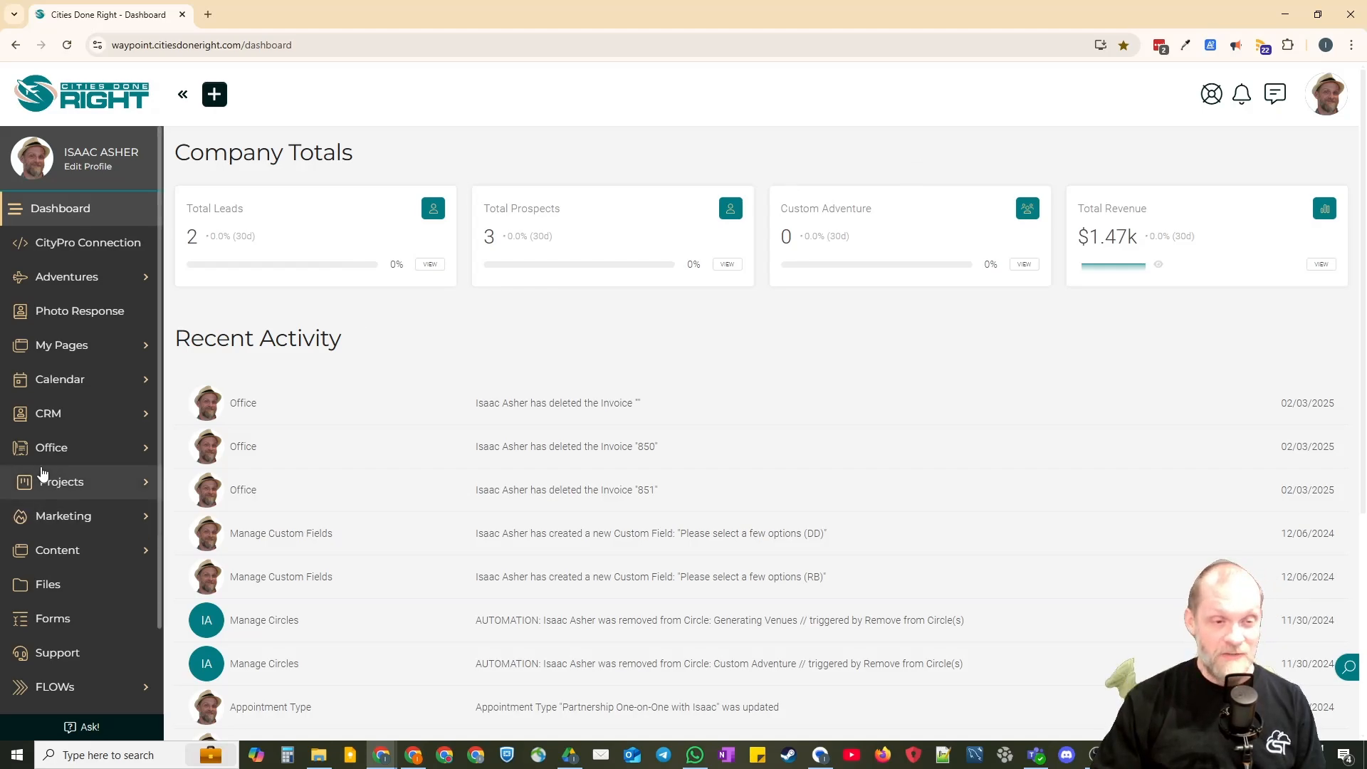
# Open the Office settings for invoices at the Email Notifications section
pyautogui.click(84, 446)
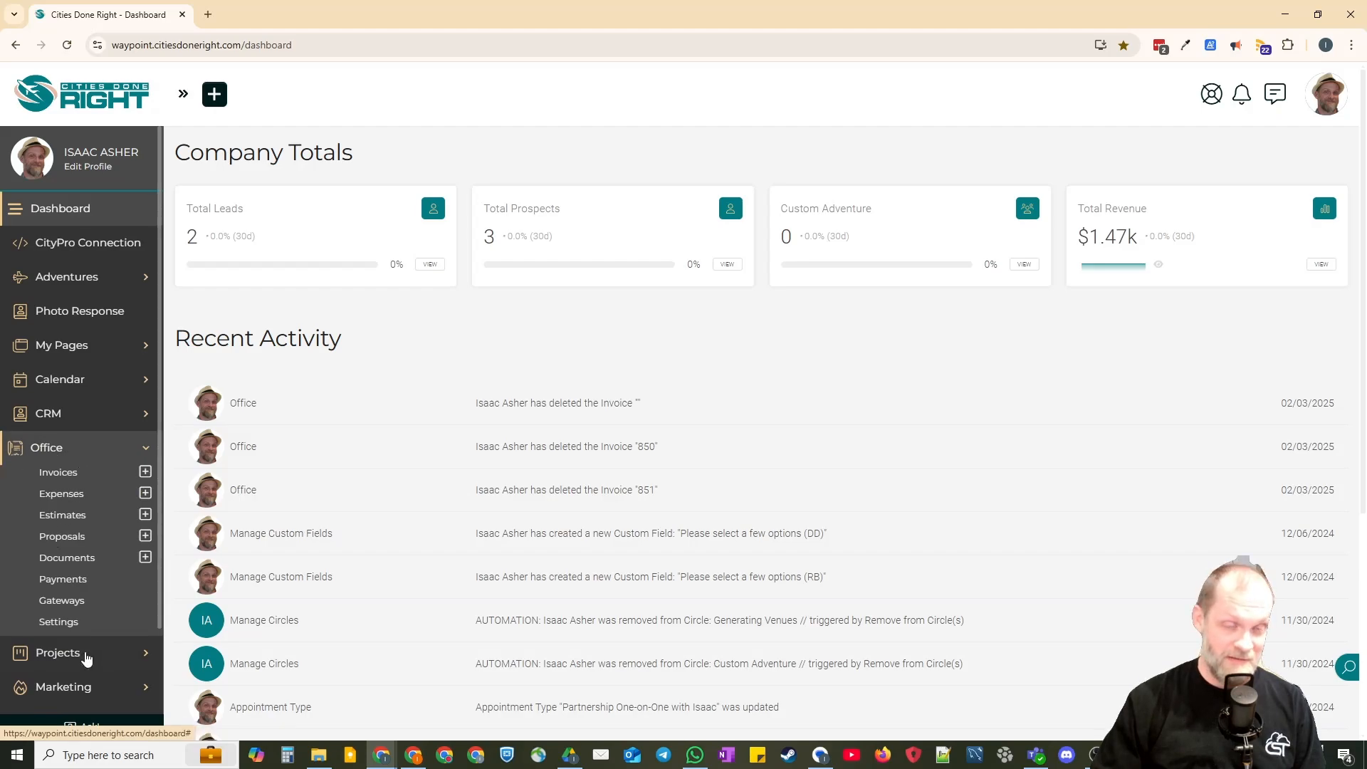
pyautogui.click(62, 623)
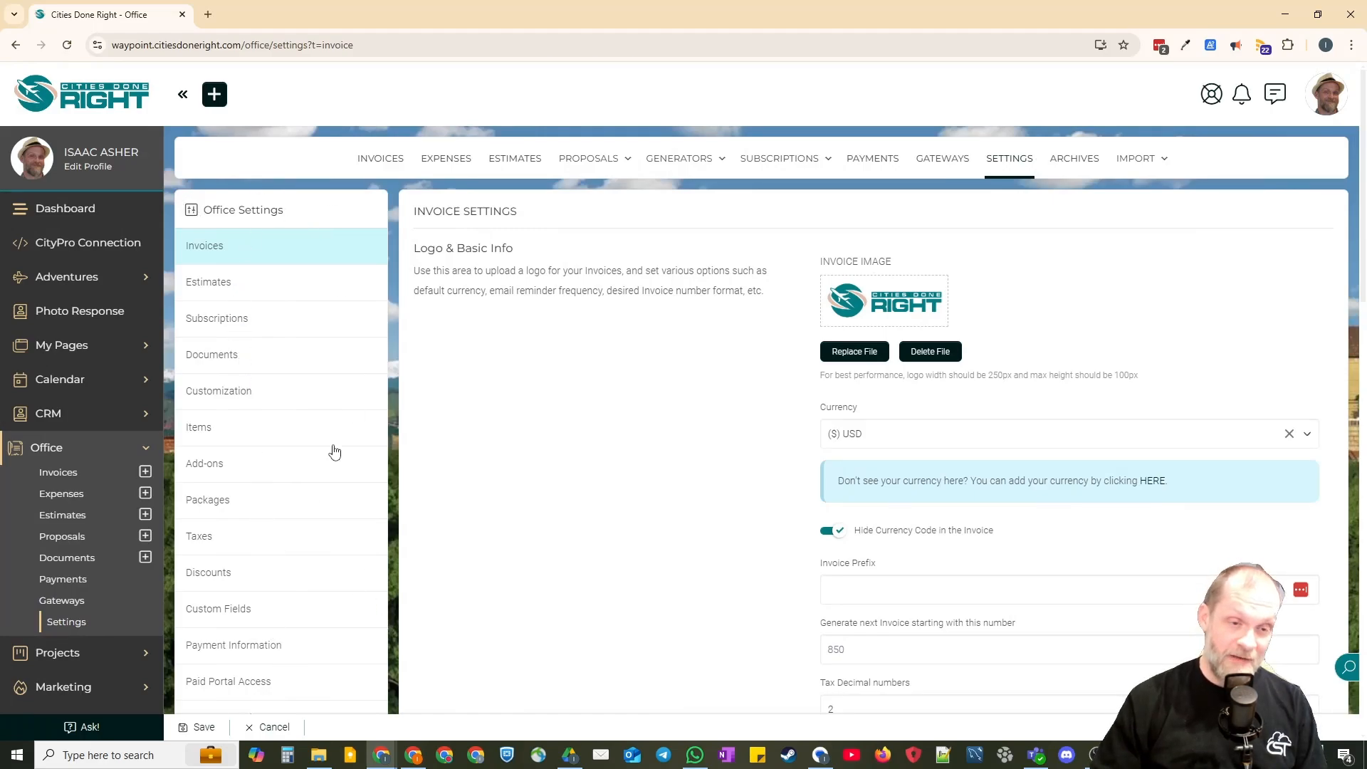
pyautogui.scroll(-2, 334, 452)
pyautogui.scroll(2, 334, 451)
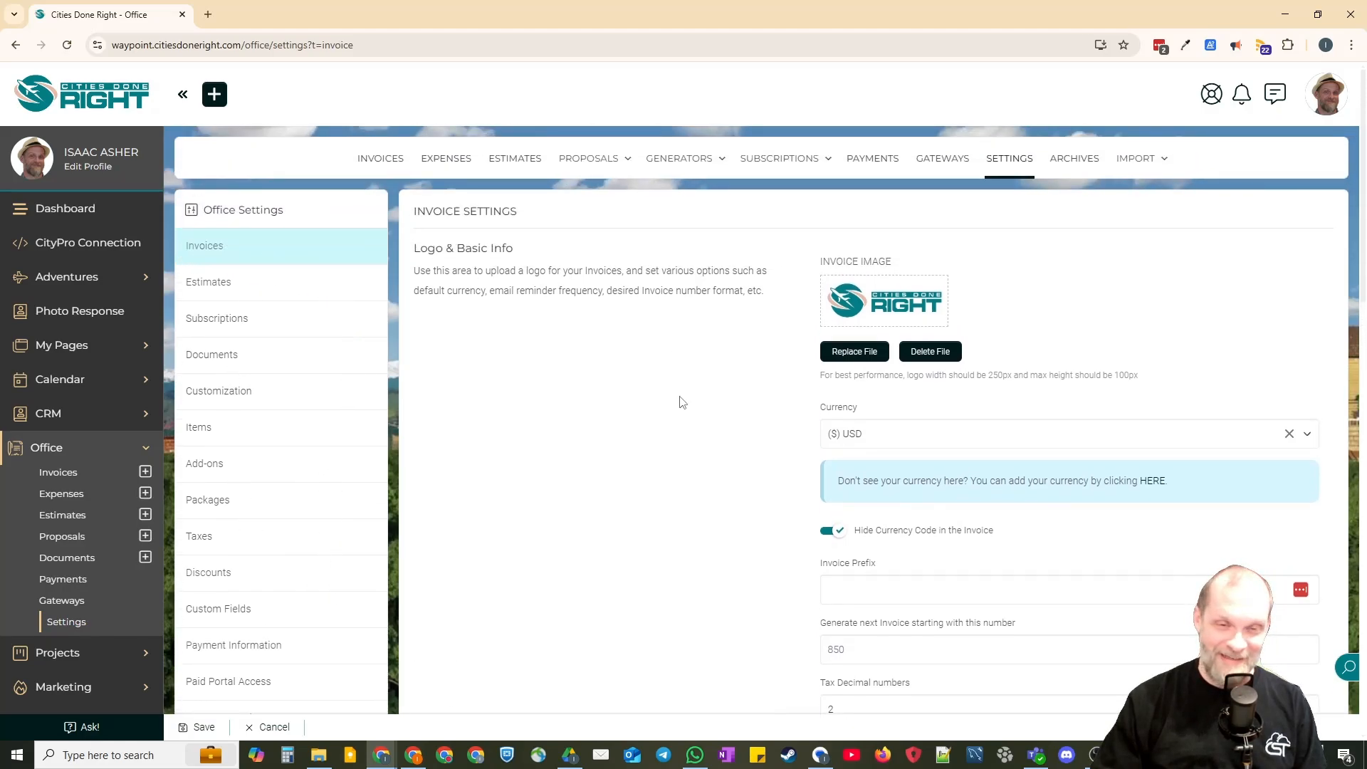
pyautogui.scroll(-2, 650, 443)
pyautogui.scroll(-4, 650, 444)
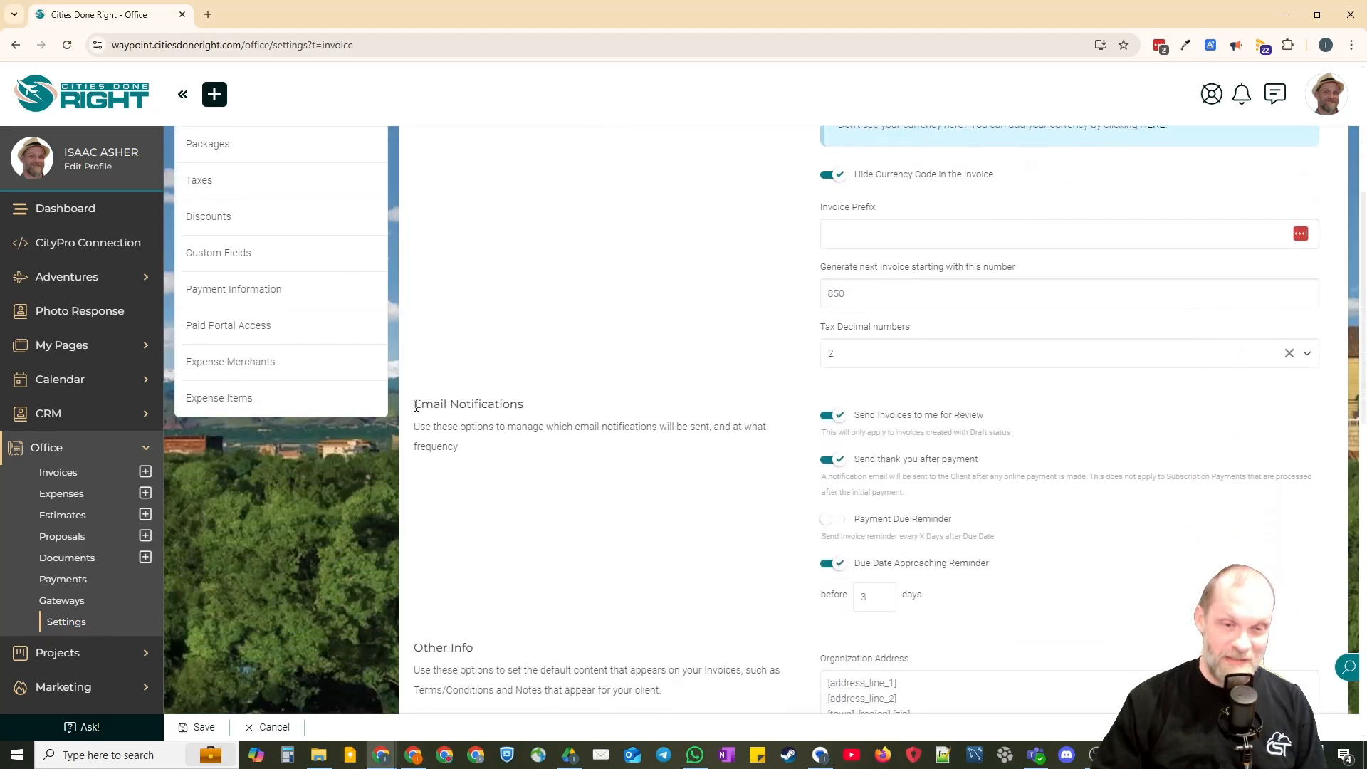
# Examine the invoice Email Notifications options, including the number of days for the Due Date Approaching Reminder
pyautogui.moveTo(416, 407); pyautogui.dragTo(546, 405)
pyautogui.click(544, 421)
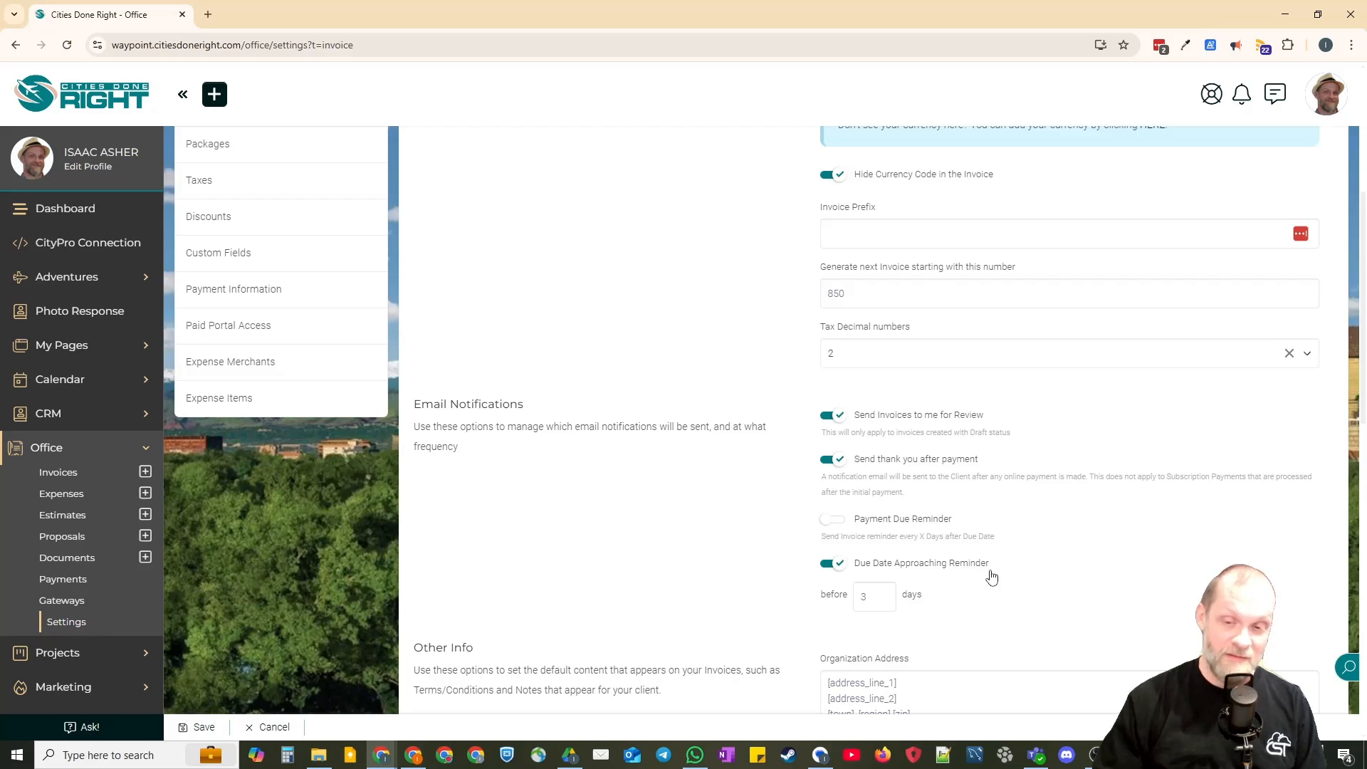
pyautogui.click(888, 600)
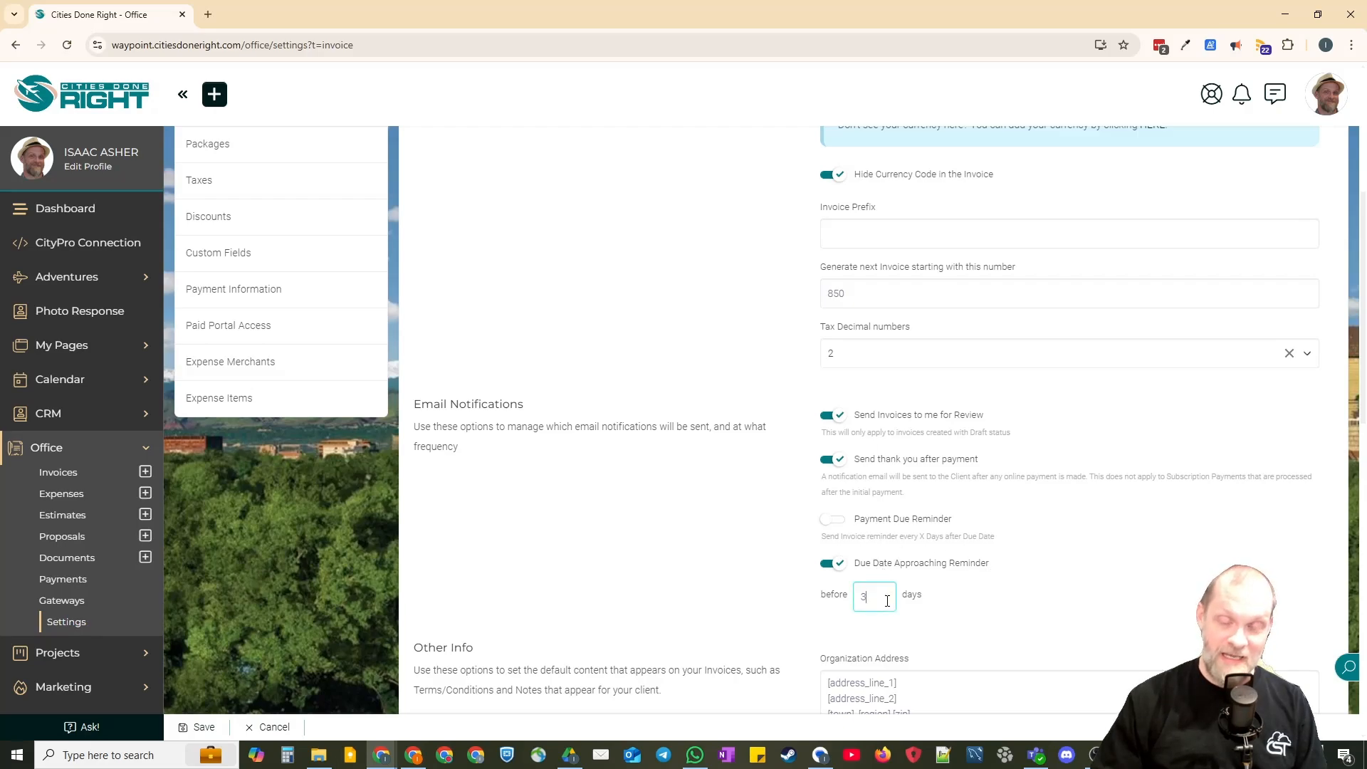
pyautogui.click(997, 602)
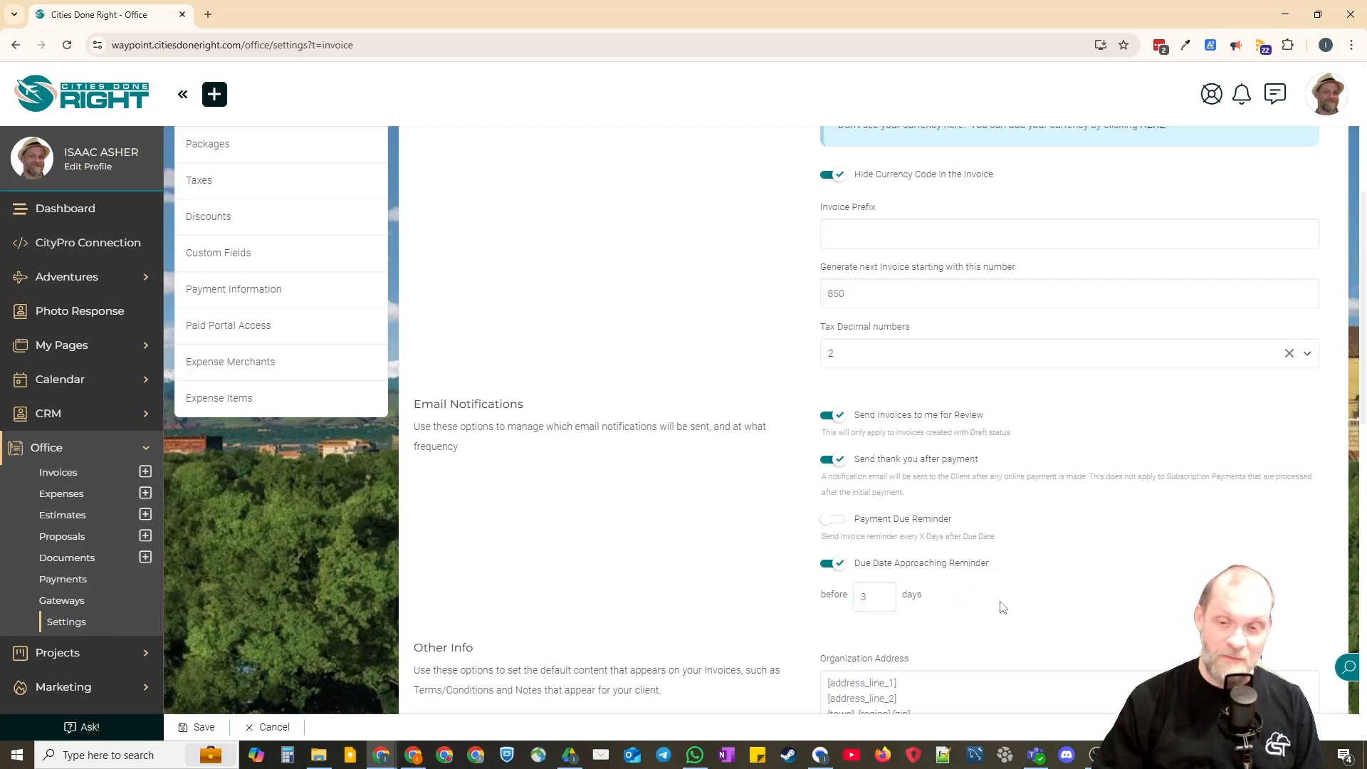
# Enable the Payment Due Reminder to inspect its day interval and occurrence limit, and turn it off again
pyautogui.click(832, 521)
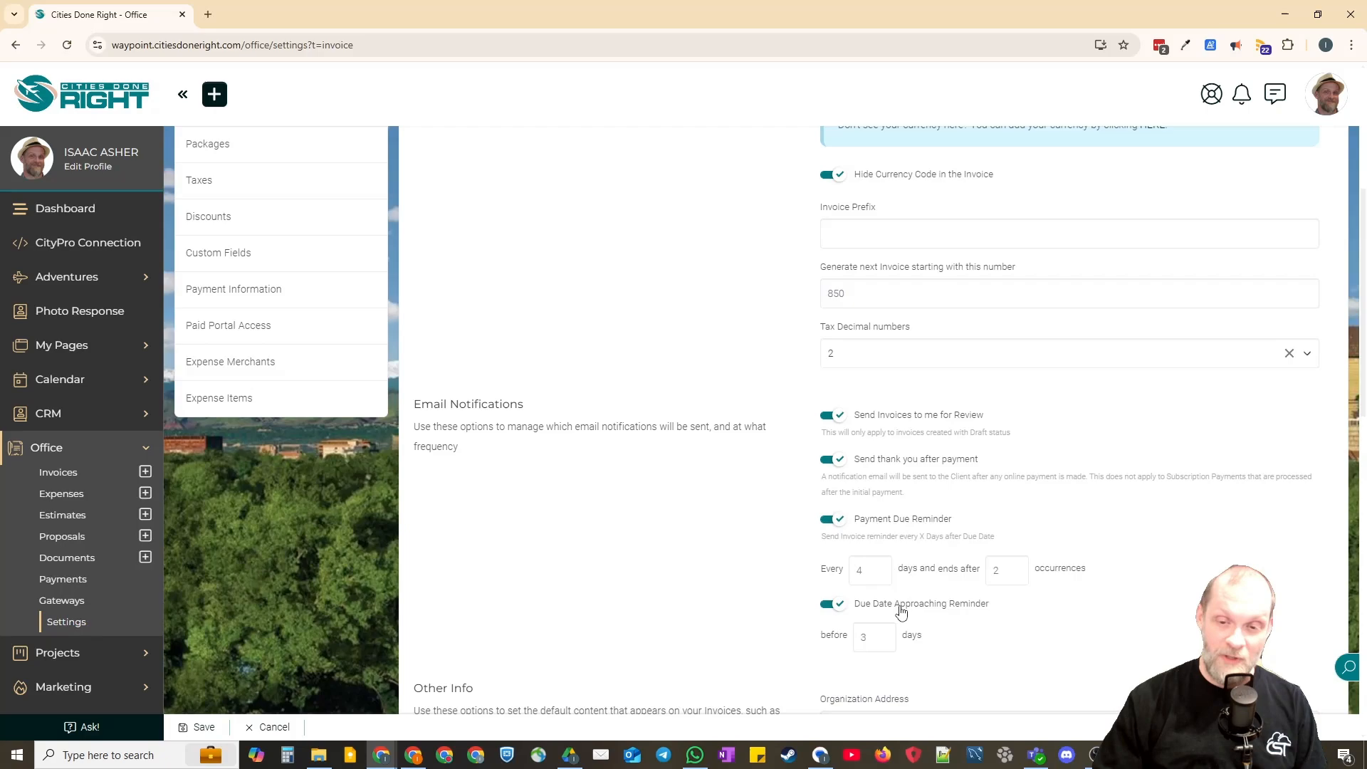
pyautogui.click(878, 571)
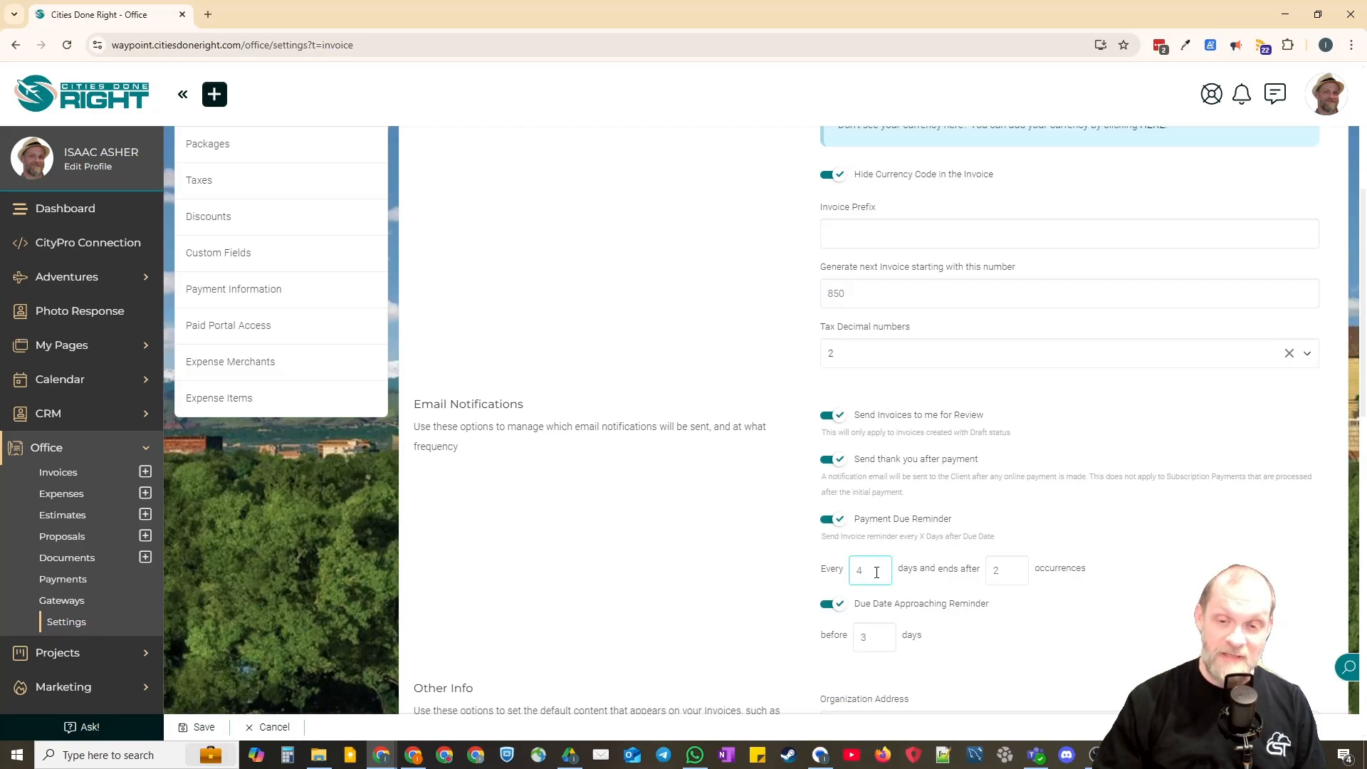
pyautogui.click(1019, 569)
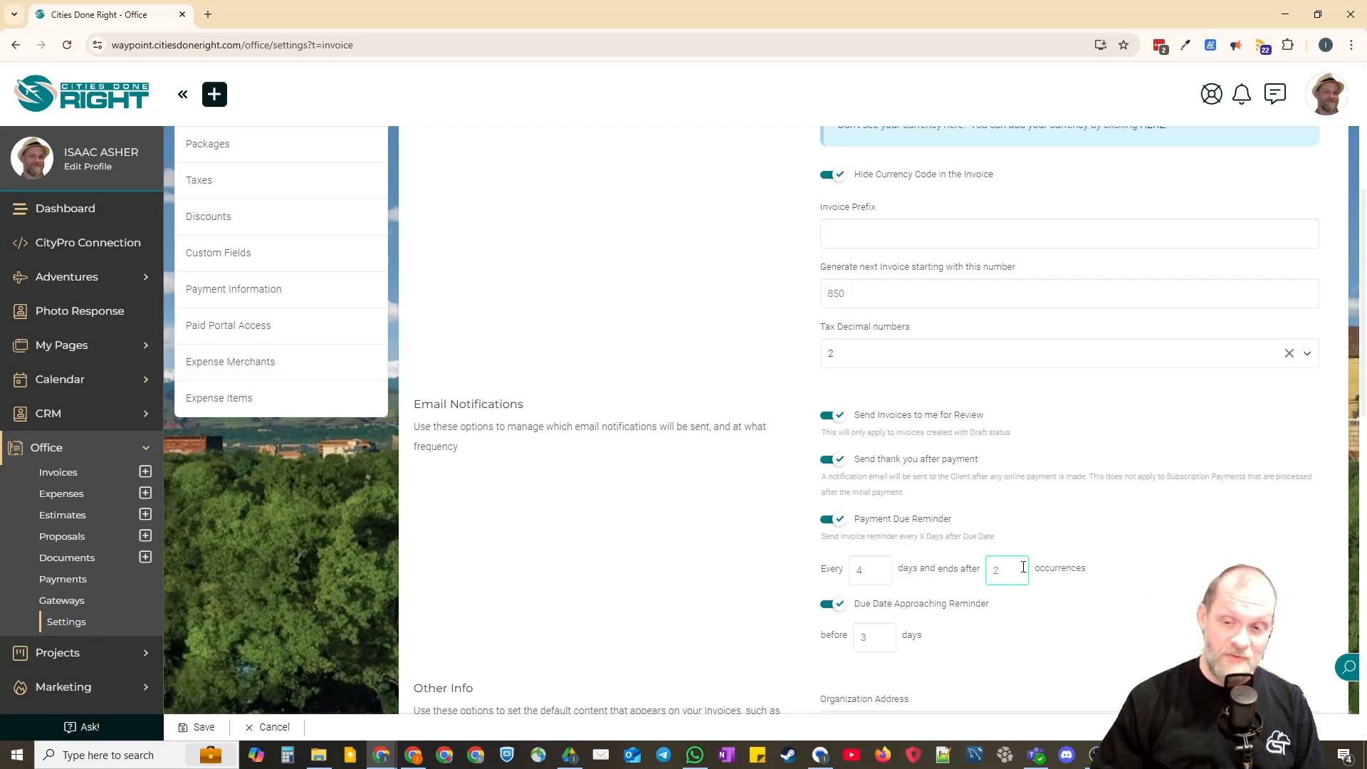
pyautogui.doubleClick(890, 570)
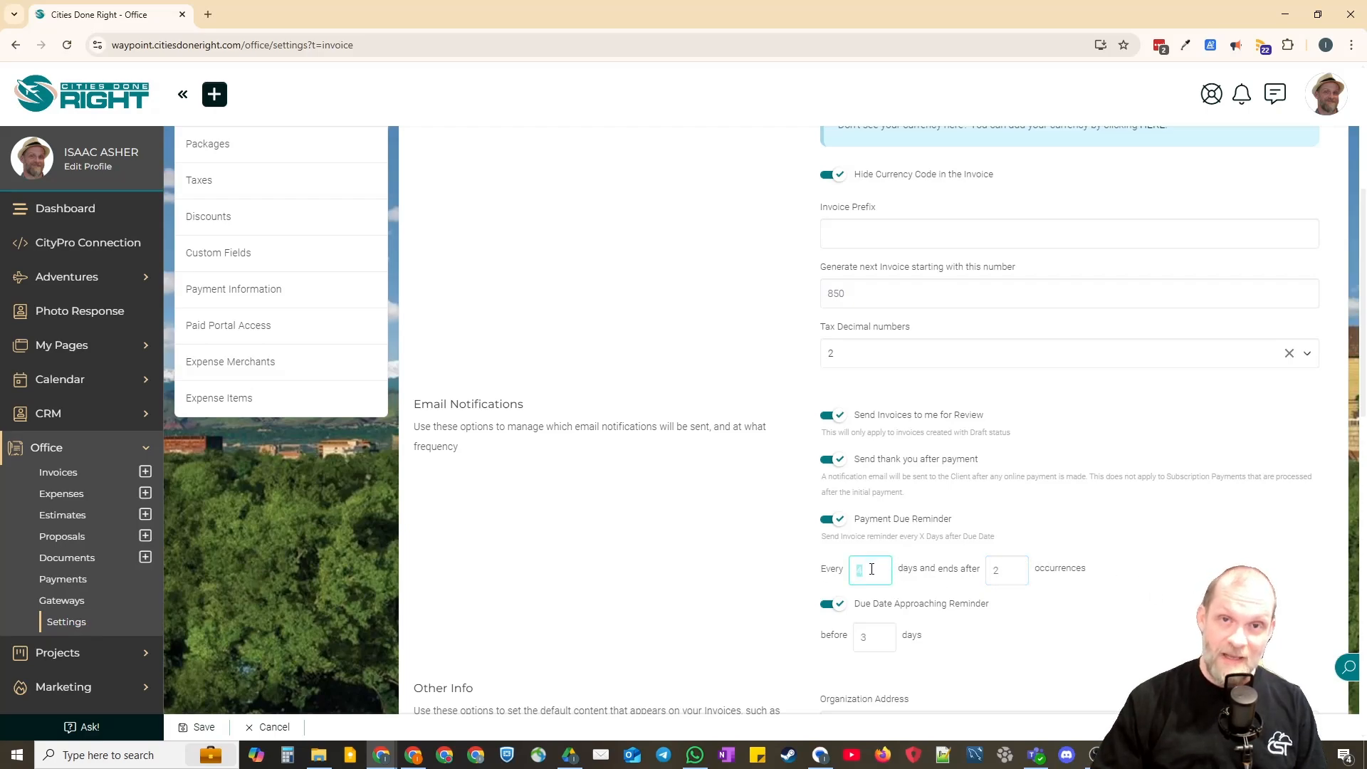
pyautogui.click(781, 582)
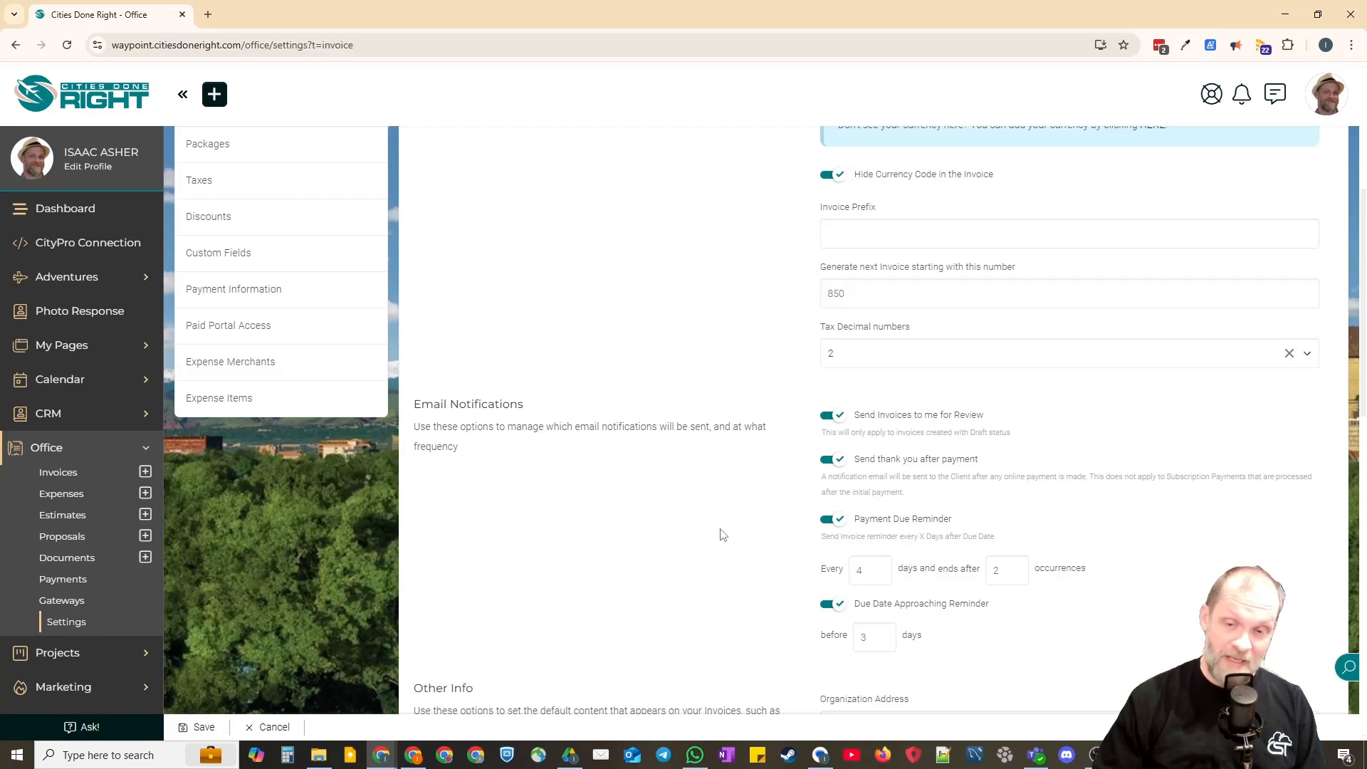
pyautogui.click(833, 520)
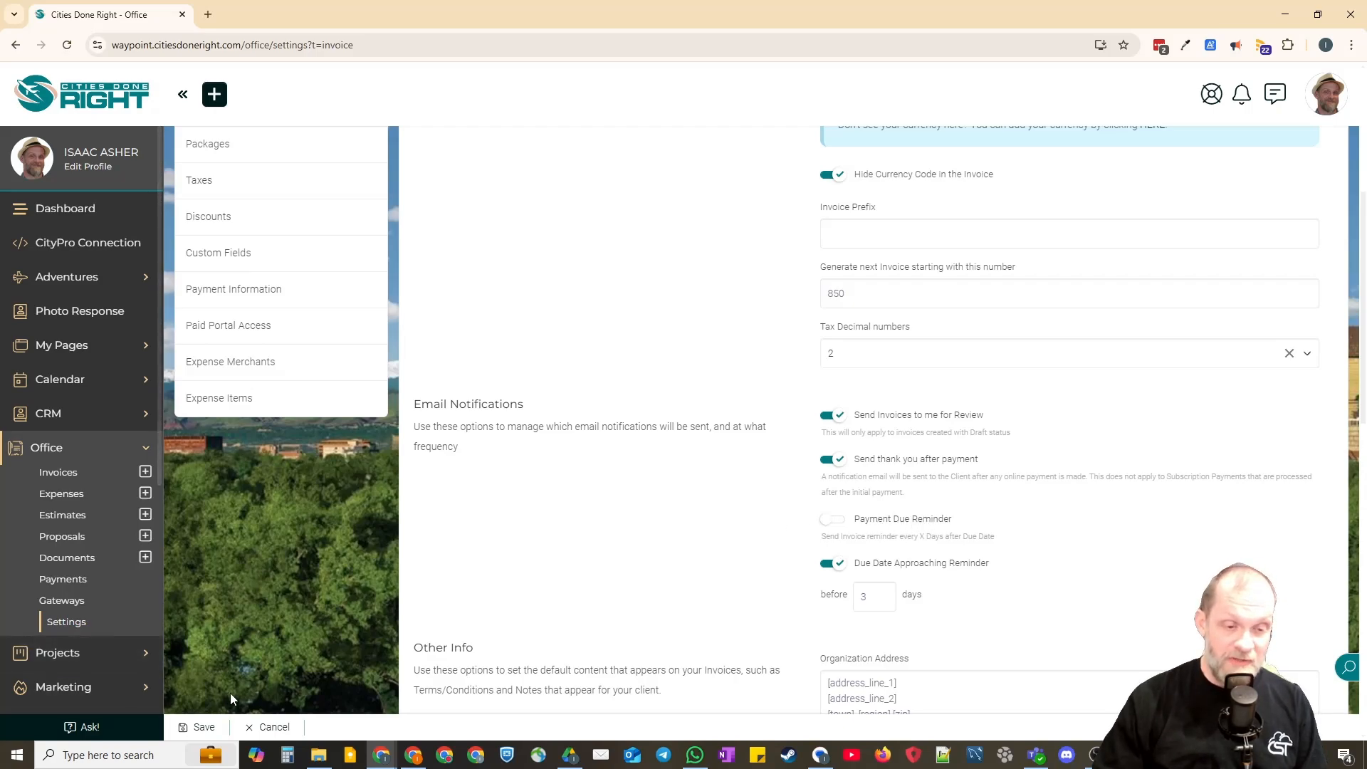
# Save the invoice settings and open the list of invoices
pyautogui.click(204, 727)
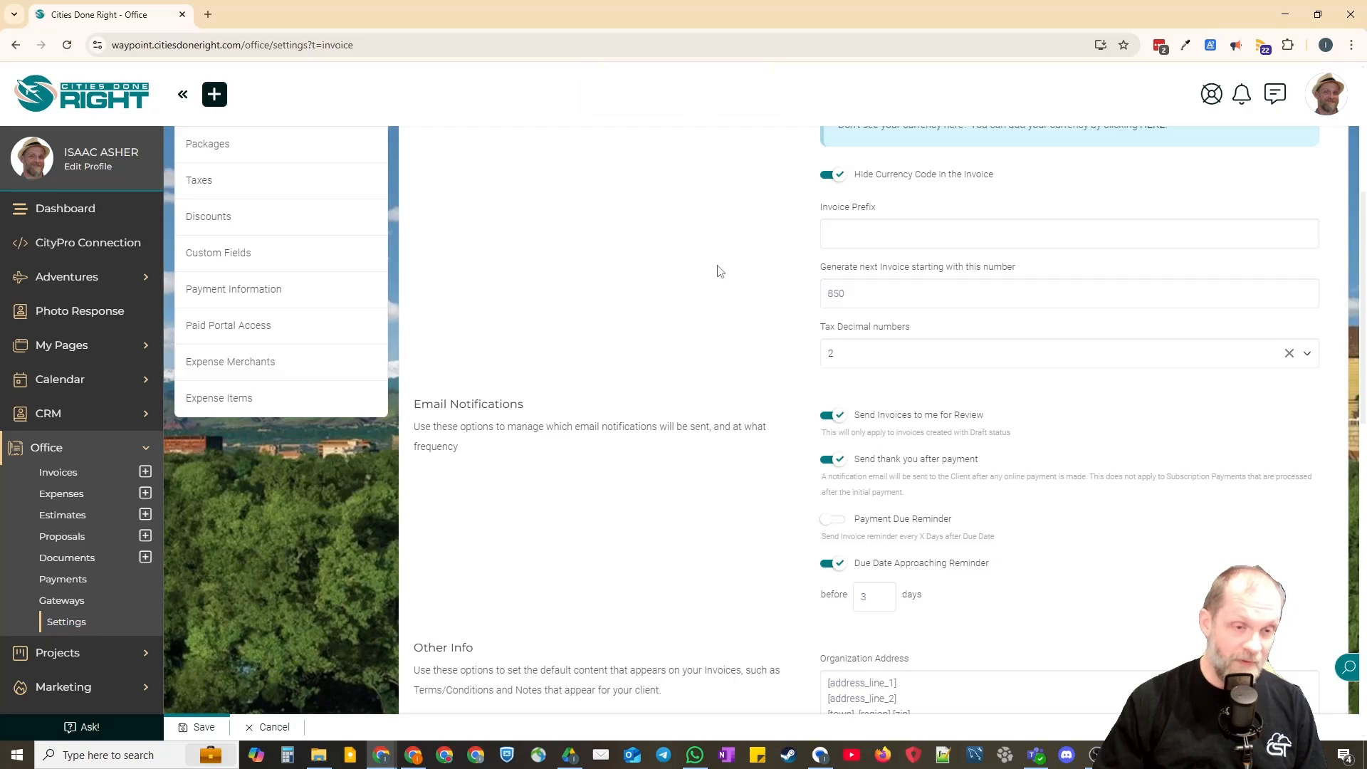
pyautogui.scroll(5, 541, 431)
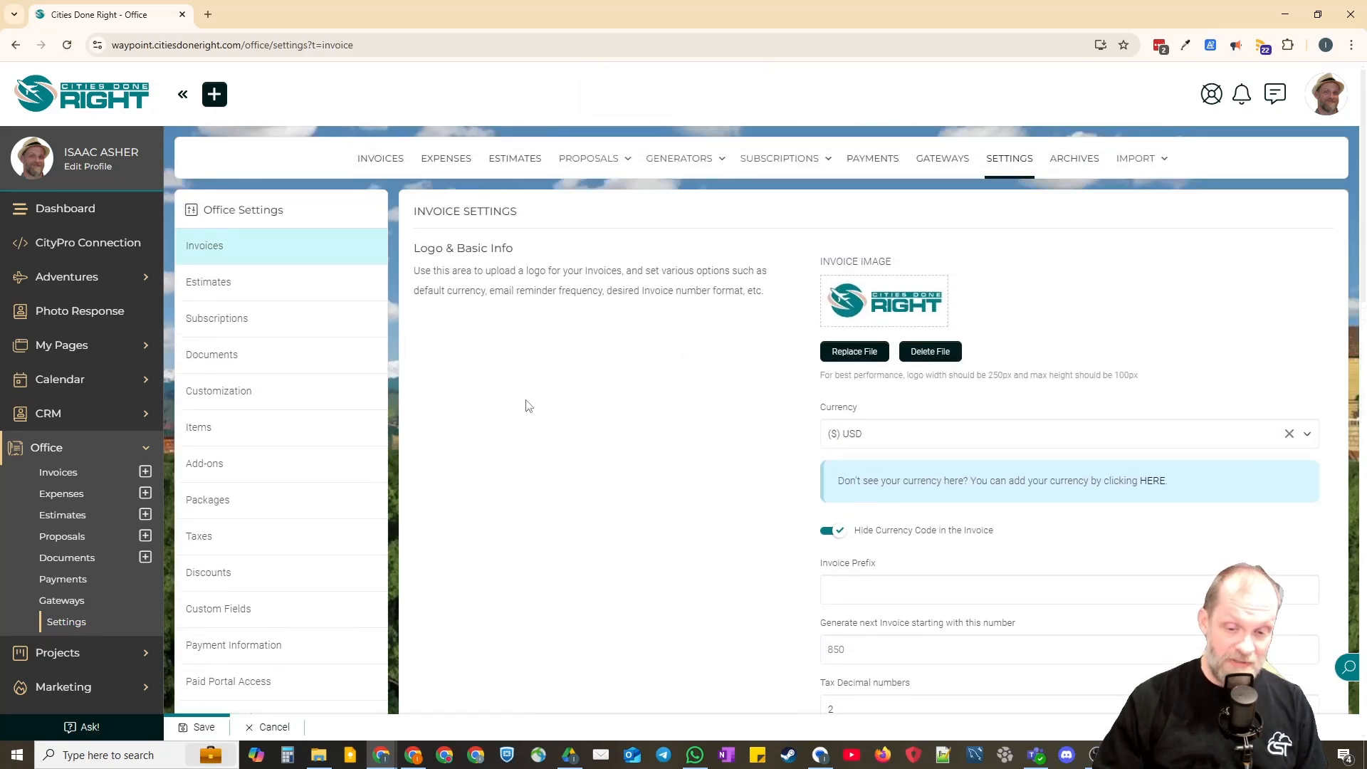
pyautogui.click(62, 472)
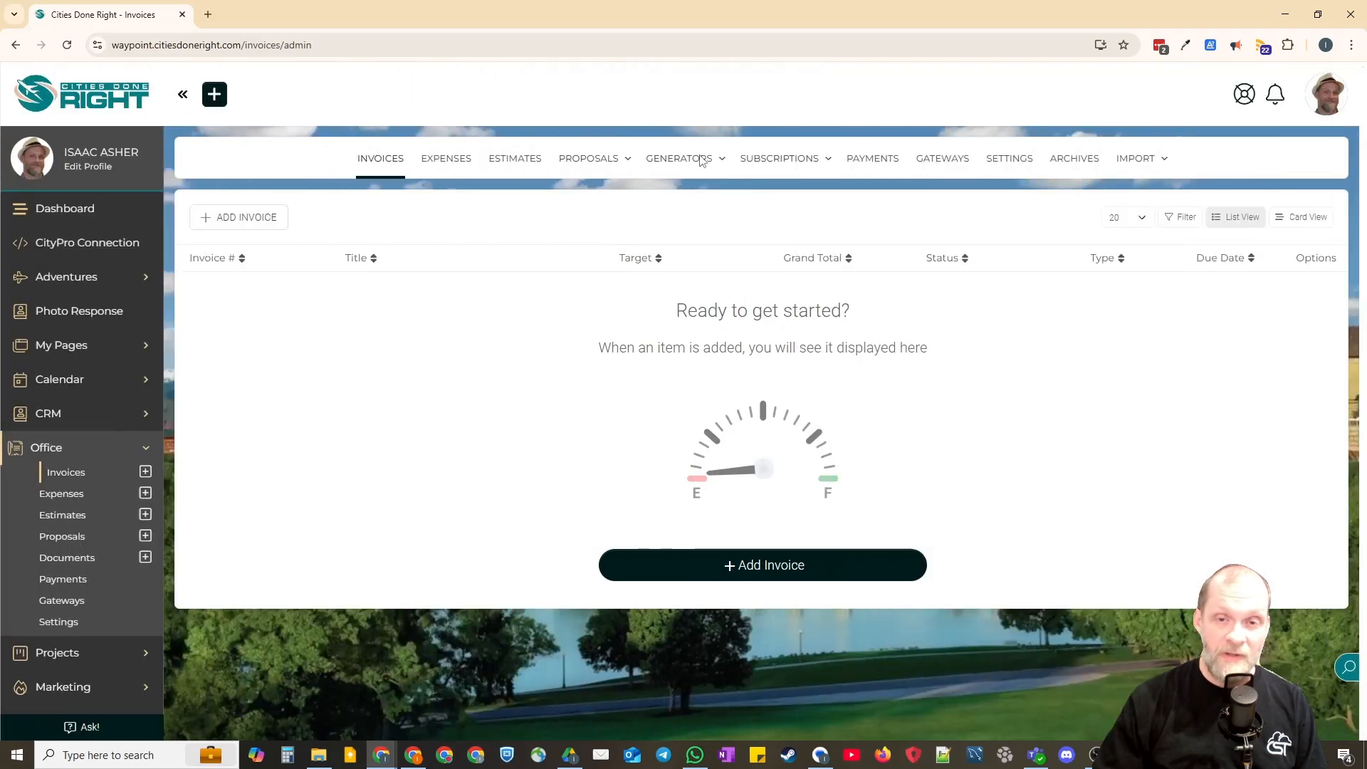
# Create a new on-demand invoice generator titled "Service Invoice"
pyautogui.click(710, 162)
pyautogui.click(685, 202)
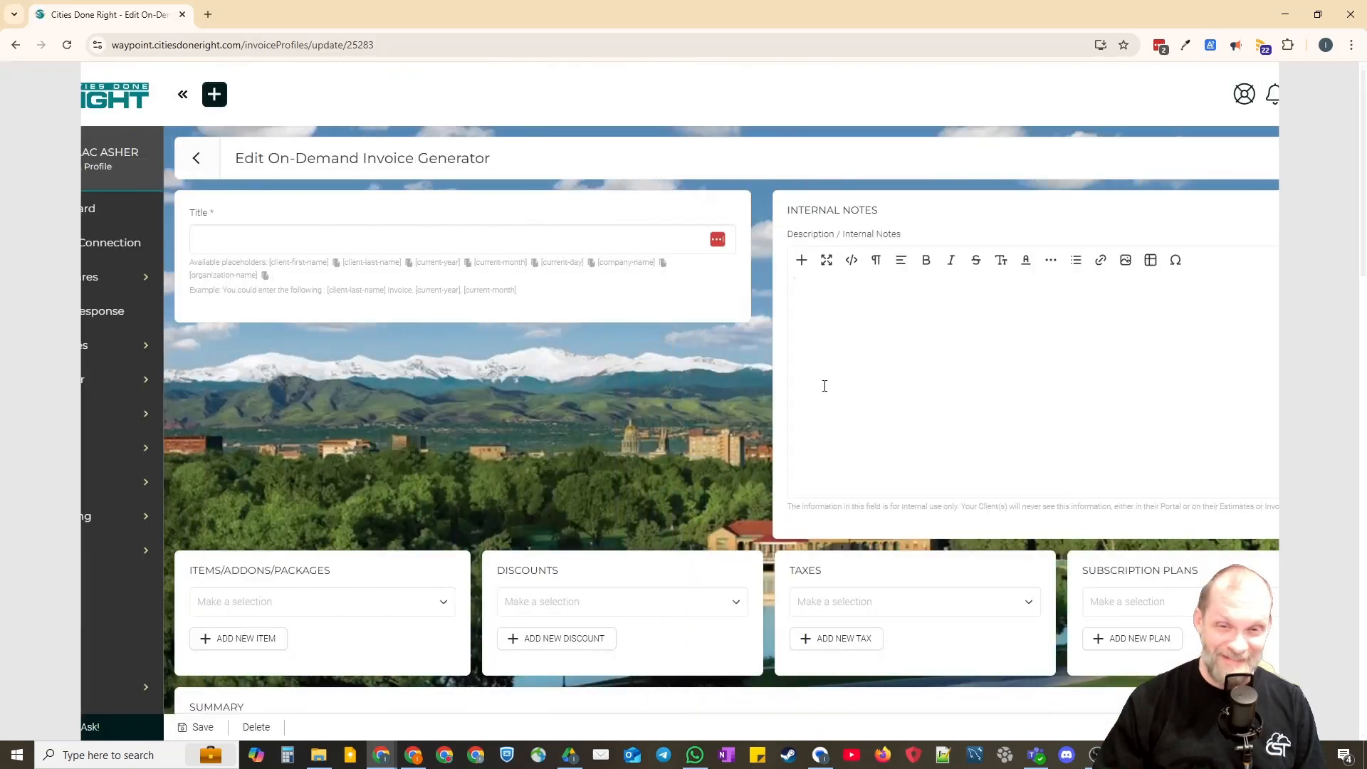
pyautogui.click(528, 245)
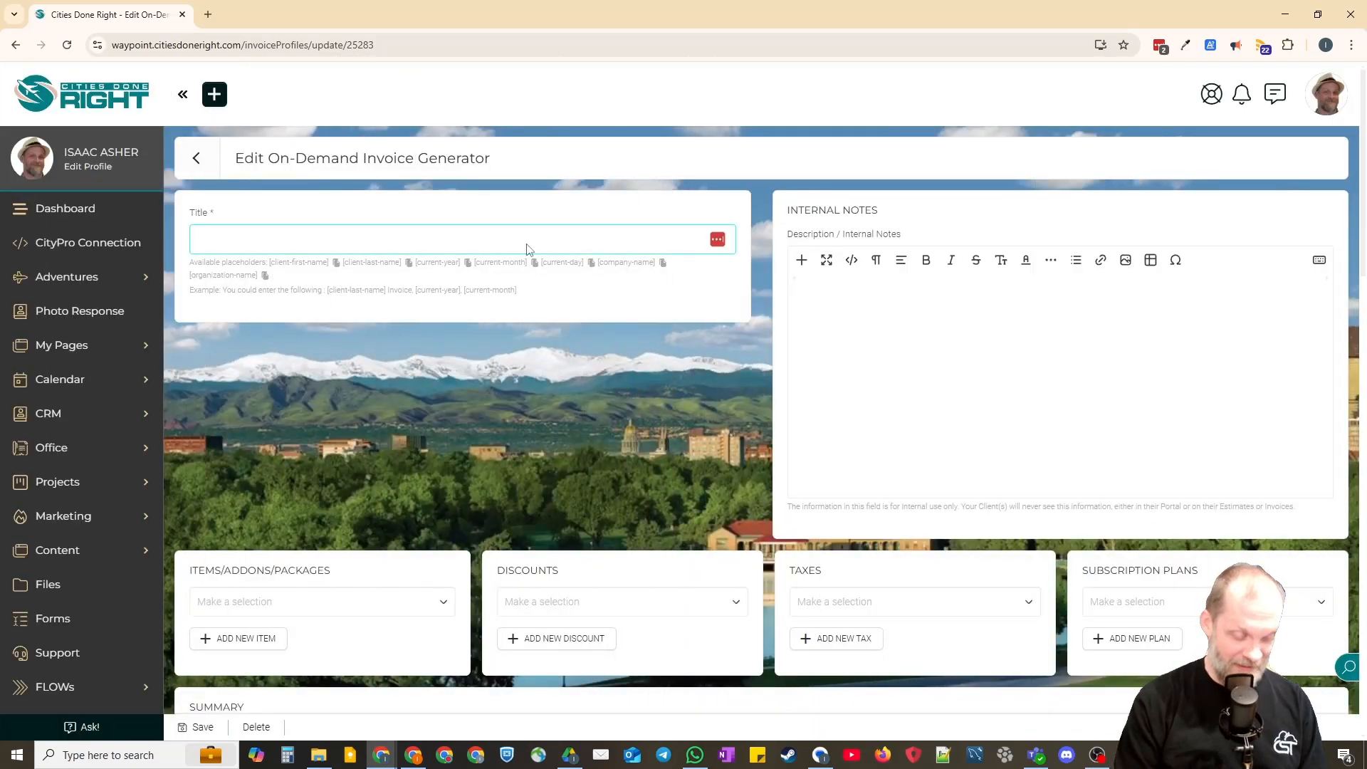
pyautogui.write('Service Invoice')
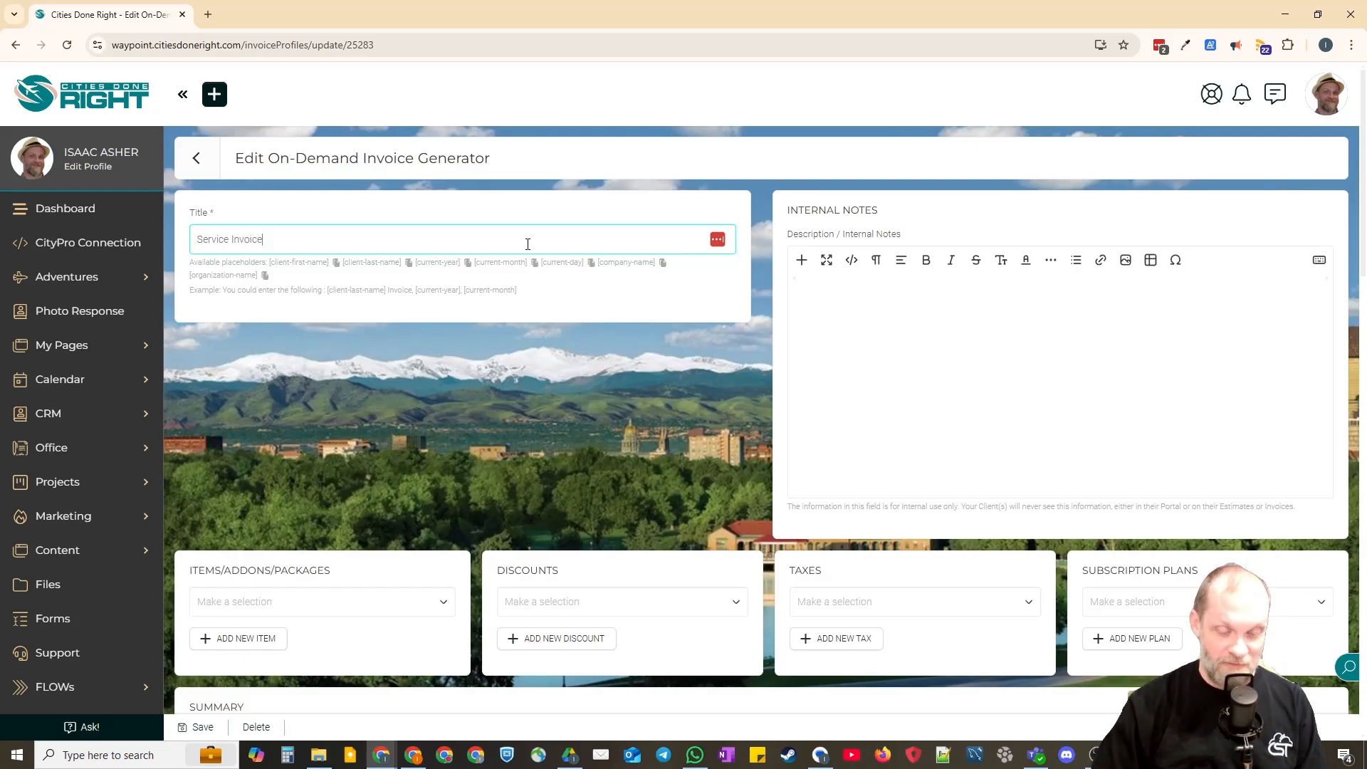
# Add a new item "Service Fee" with the description "For the best service ever!" and a rate of 500.00 to the generator
pyautogui.scroll(-5, 528, 244)
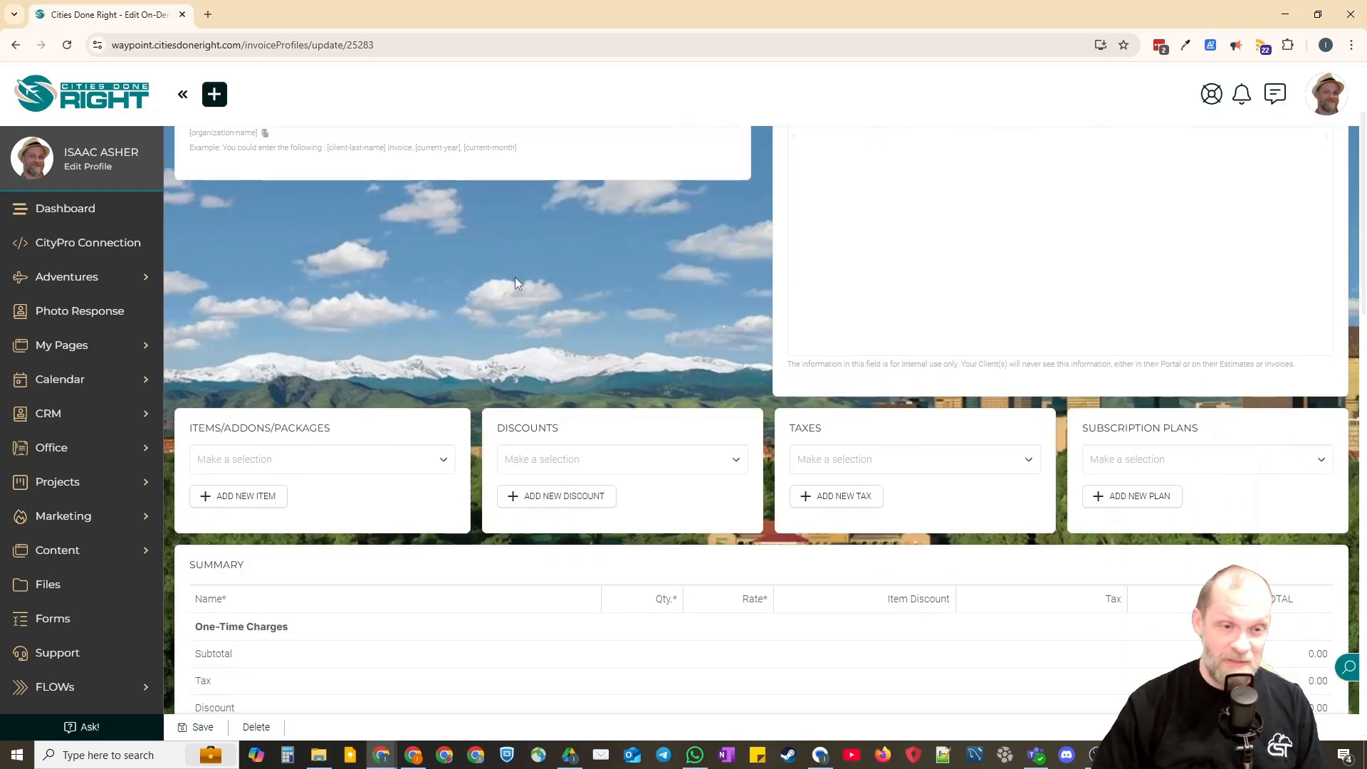
pyautogui.click(239, 285)
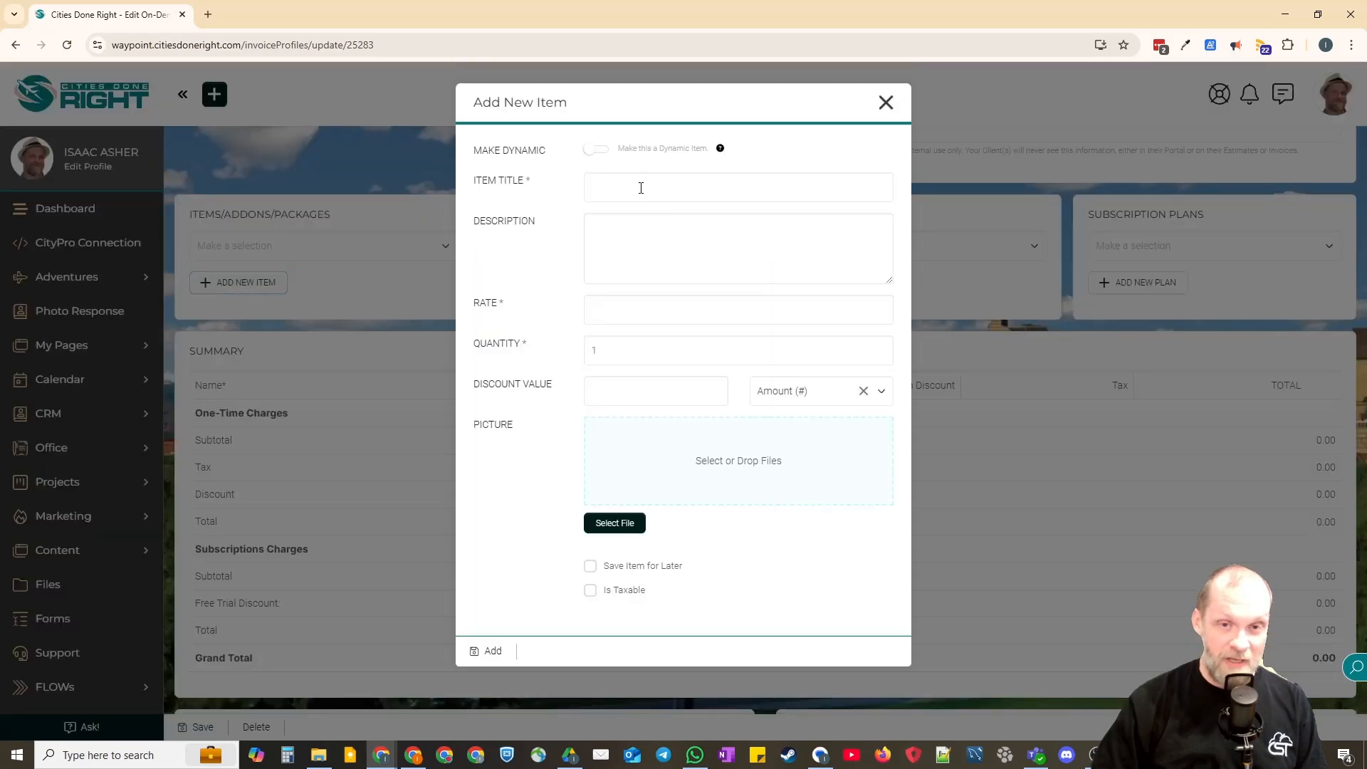
pyautogui.click(640, 188)
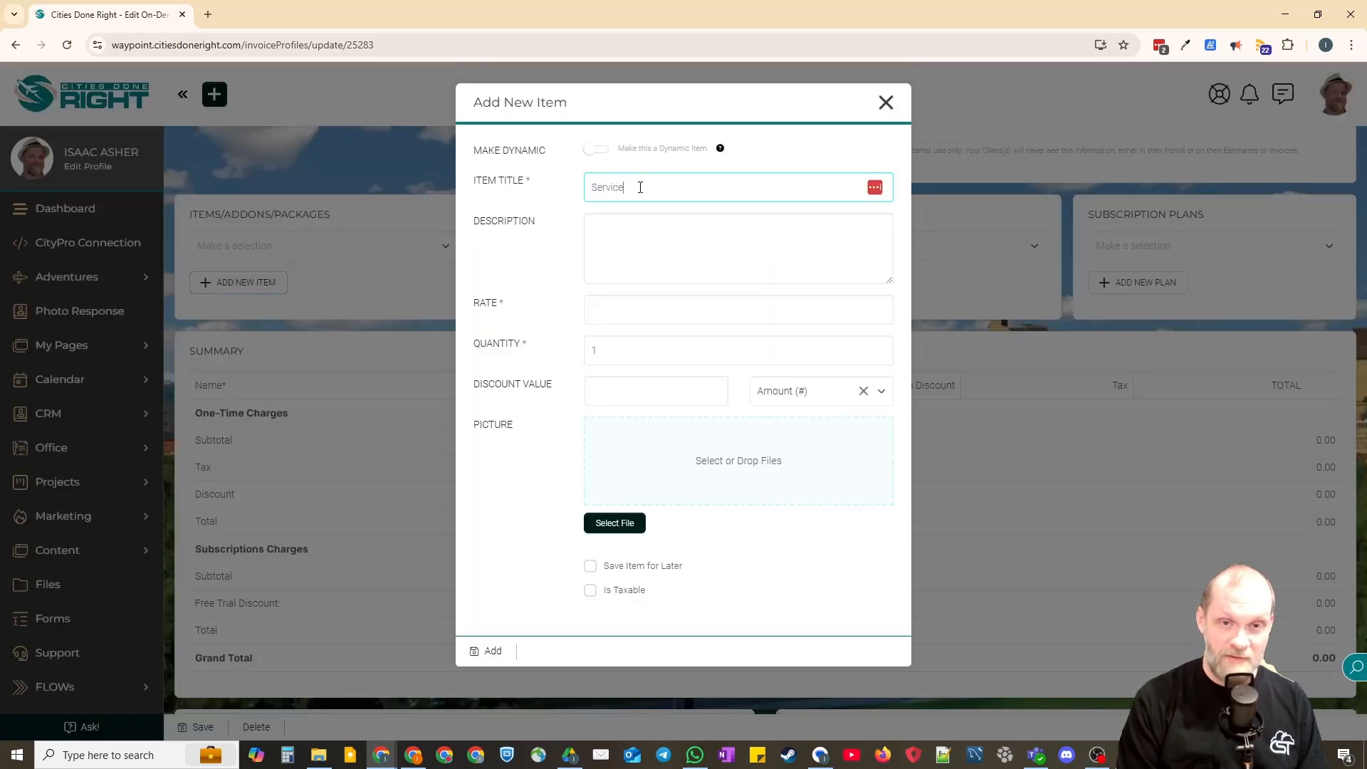
pyautogui.write('Service Fee')
pyautogui.press('Tab')
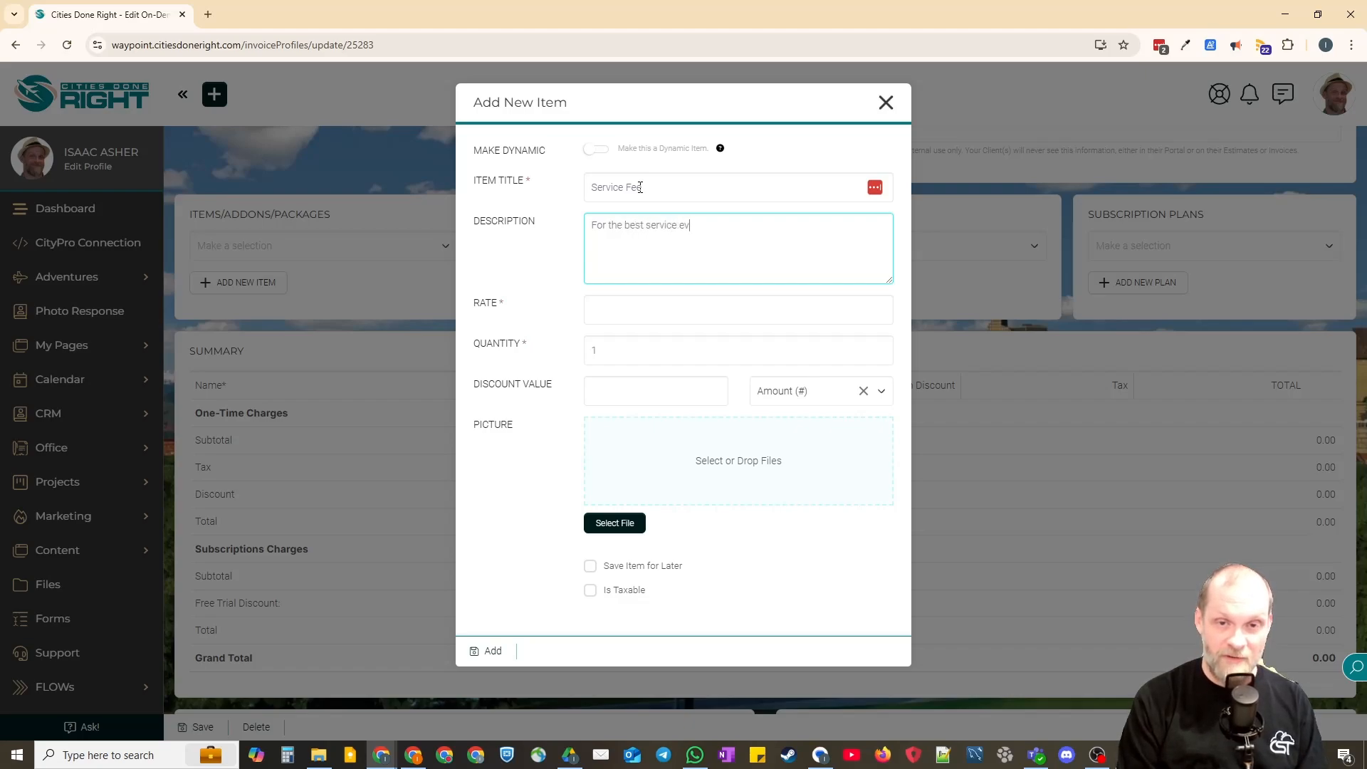
pyautogui.click(638, 314)
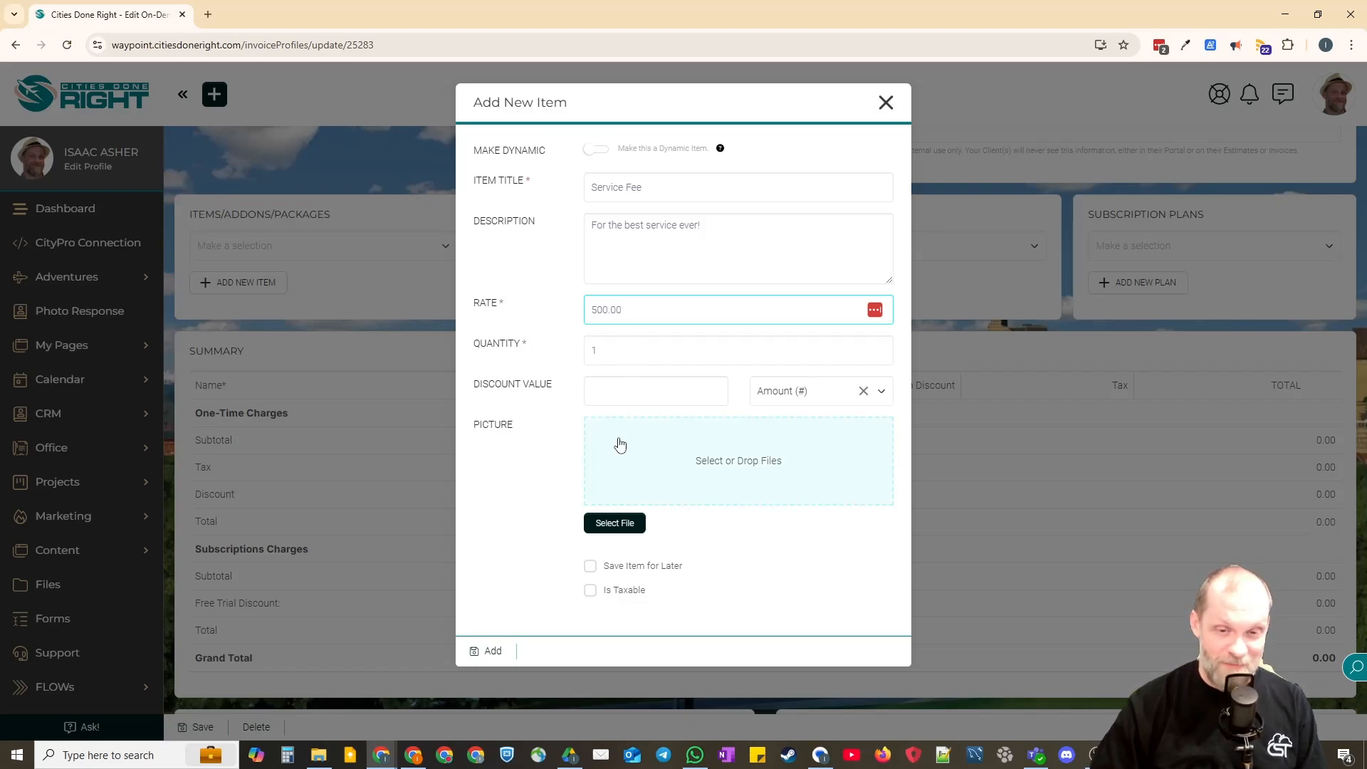
pyautogui.click(491, 653)
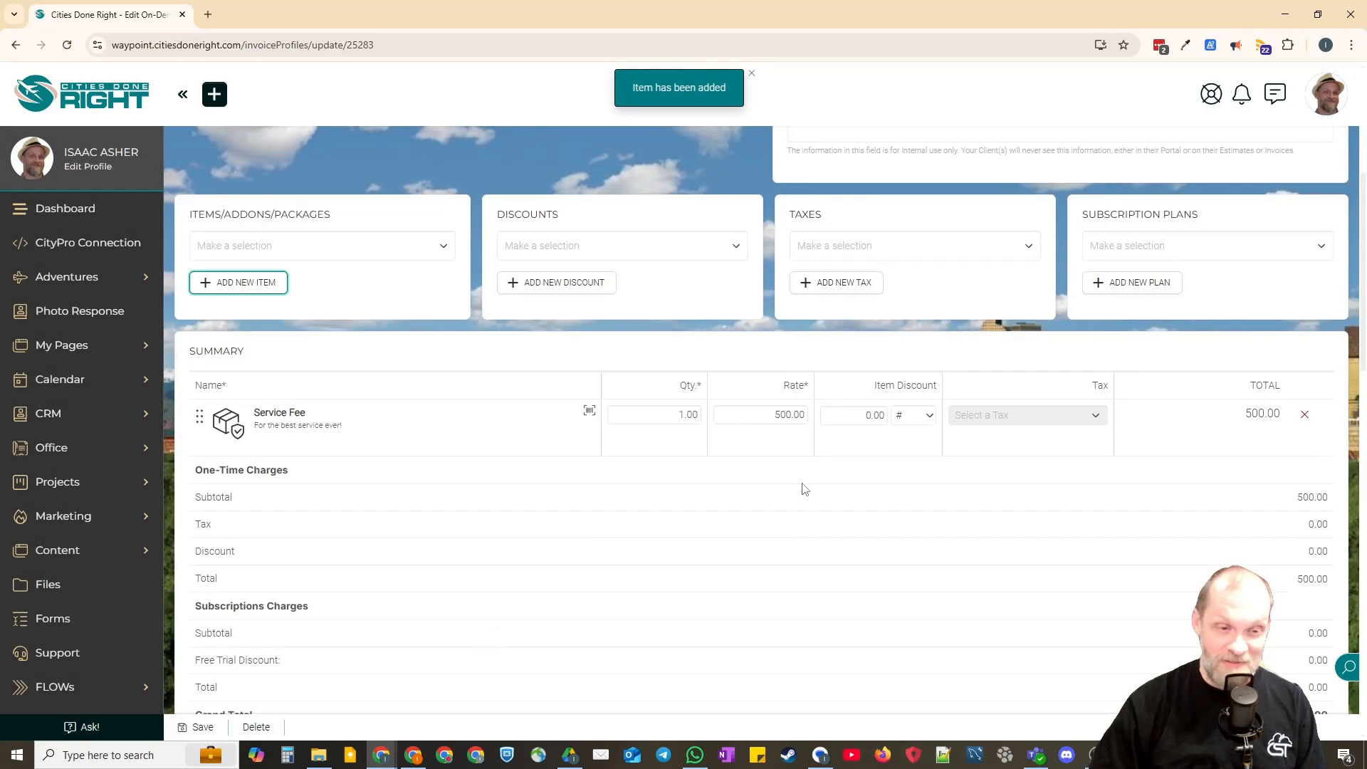
# Set the generator to generate its invoices as Open
pyautogui.scroll(-5, 801, 491)
pyautogui.scroll(-5, 801, 491)
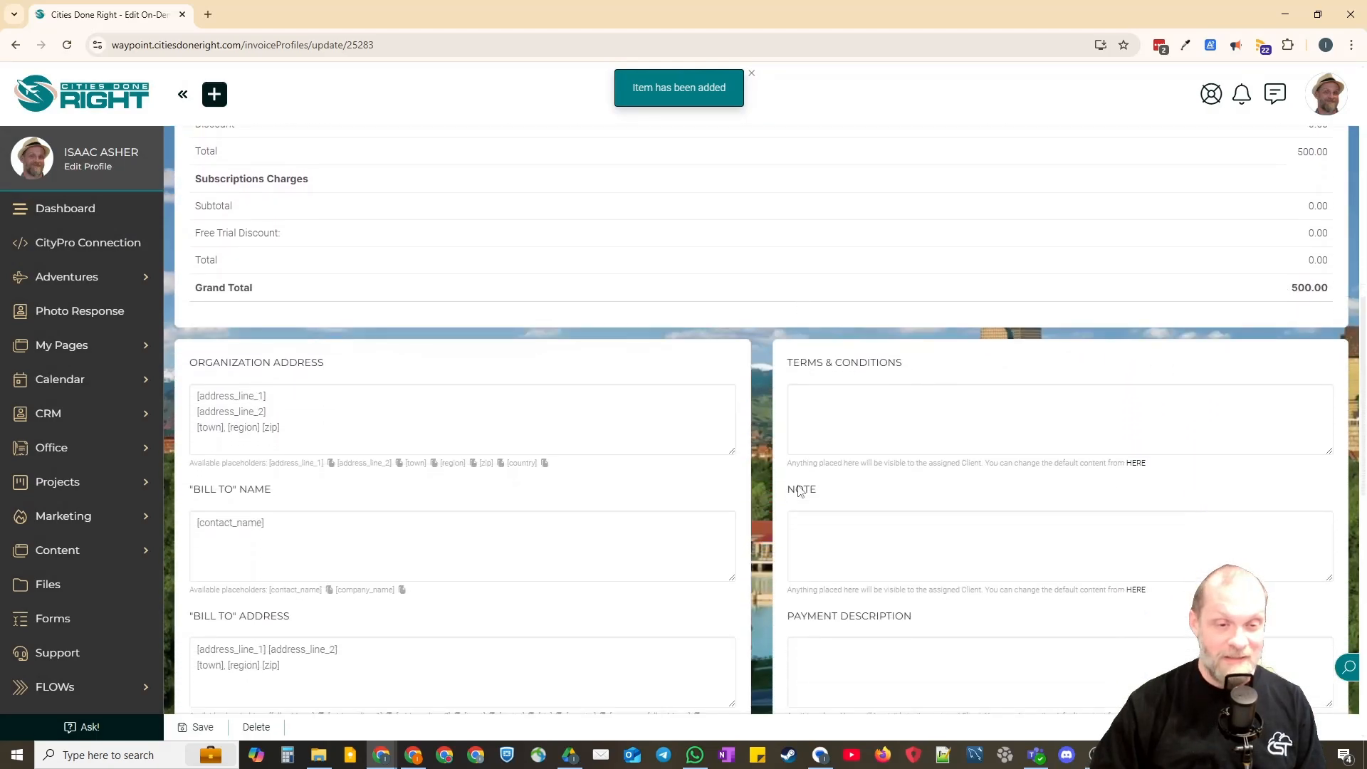
pyautogui.scroll(-2, 799, 485)
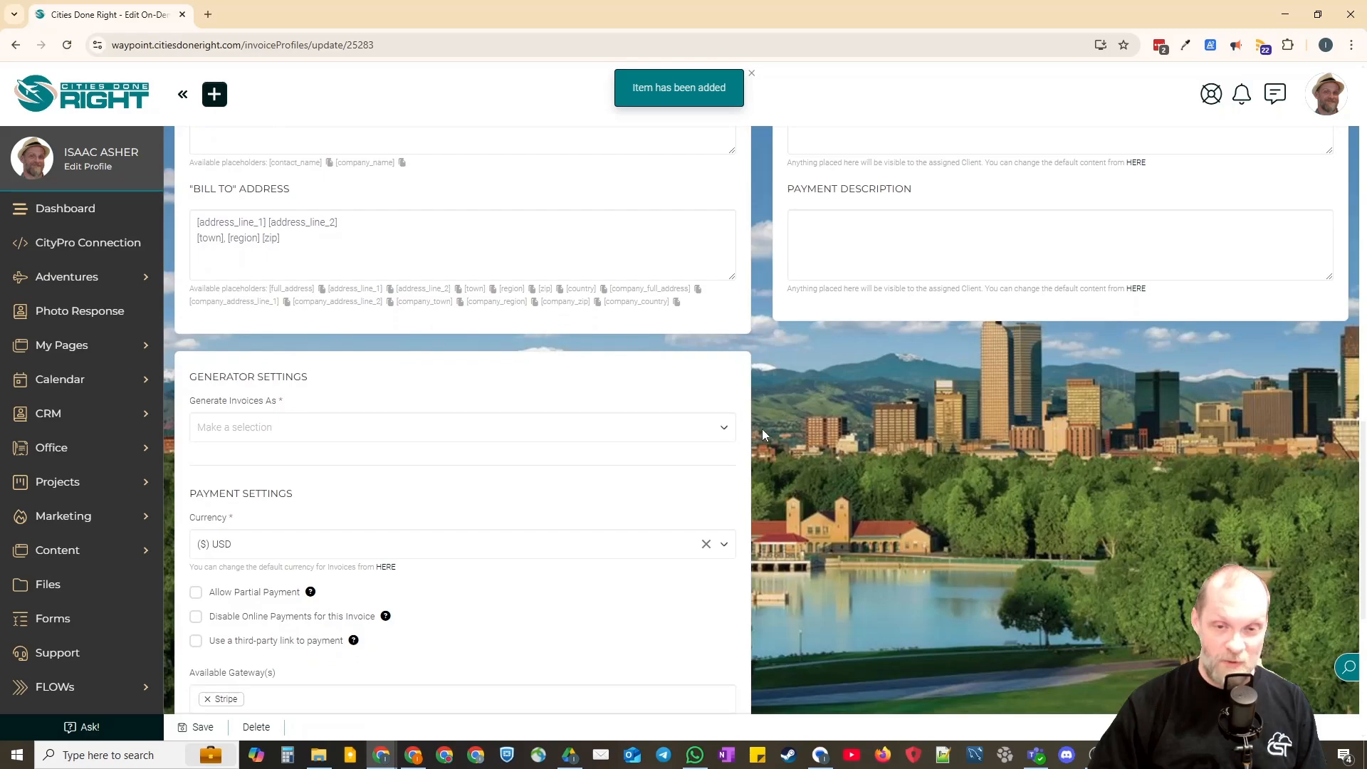
pyautogui.click(433, 426)
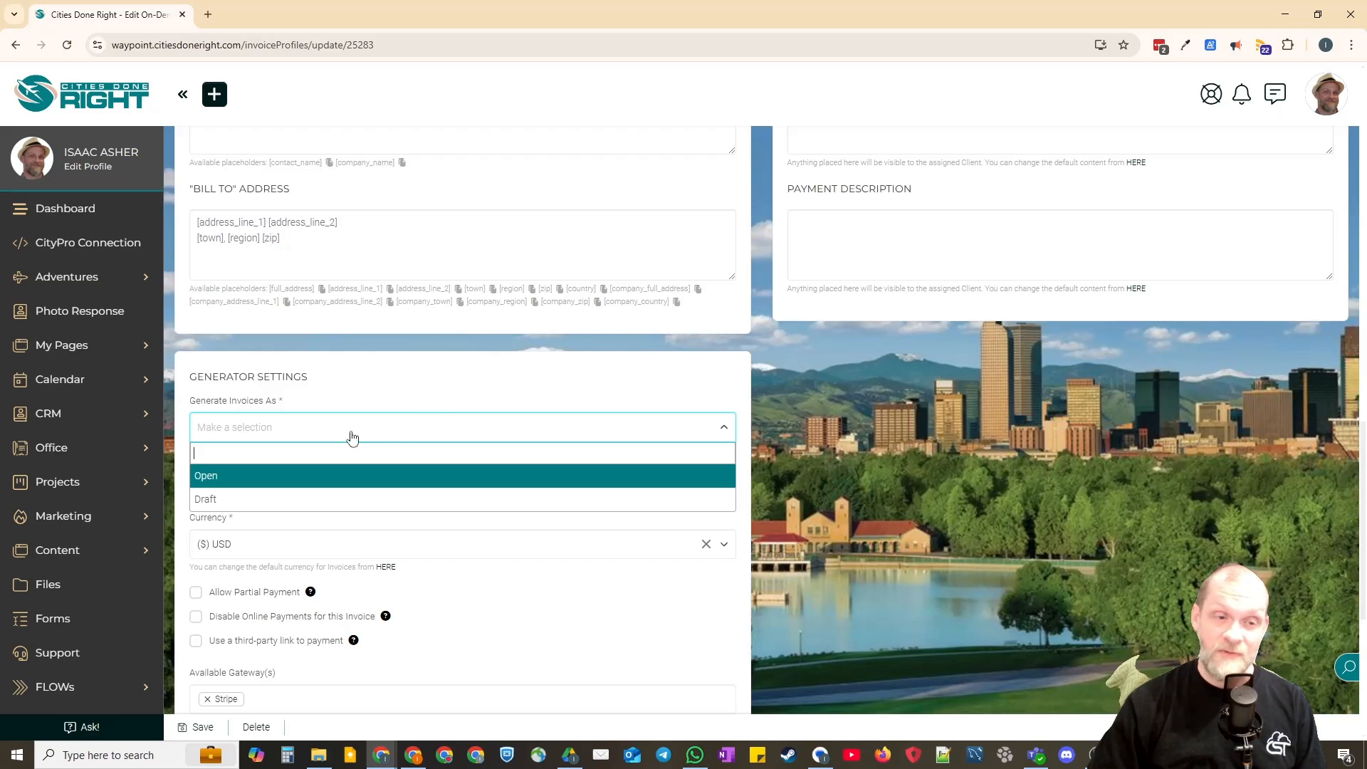
pyautogui.click(236, 478)
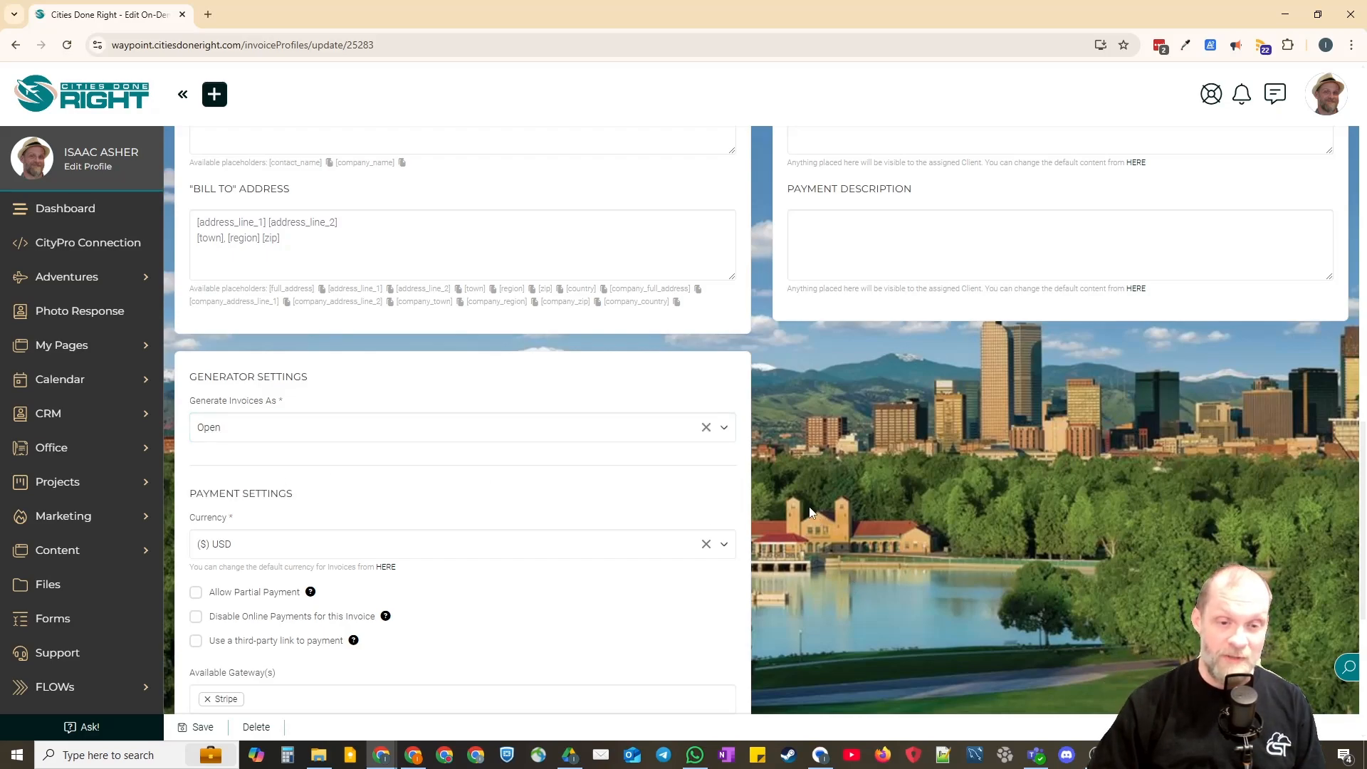
# Set the relative due date to 14 days, enable the new invoice notification to the client, and save the generator
pyautogui.scroll(-4, 702, 482)
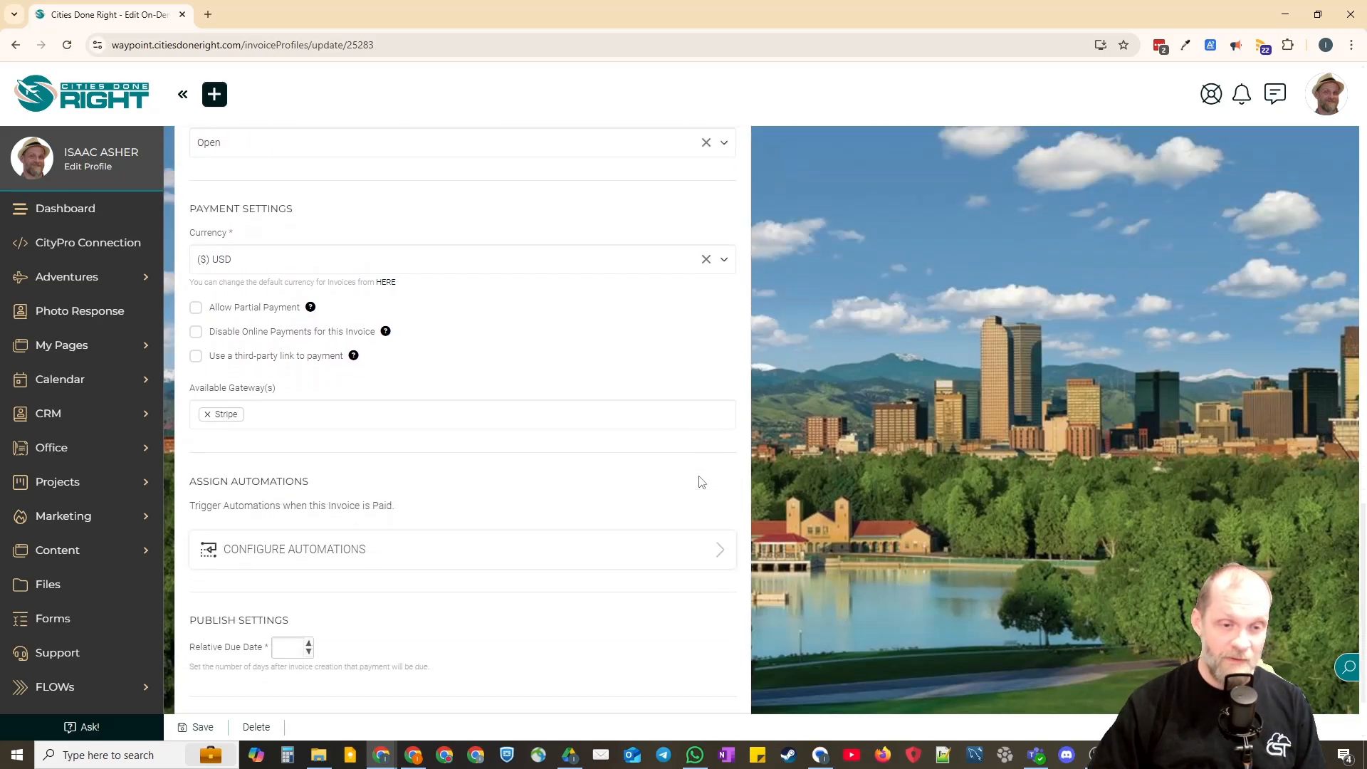
pyautogui.scroll(-2, 702, 483)
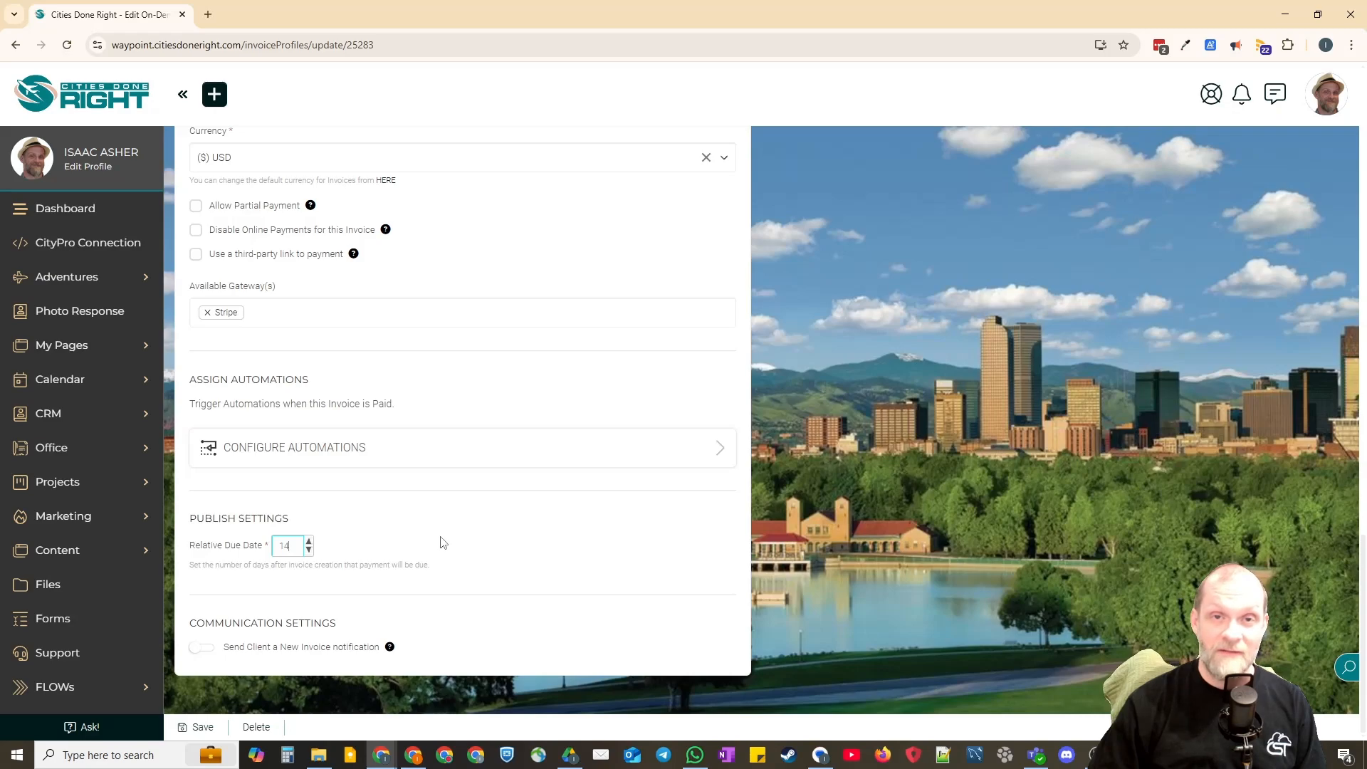
pyautogui.click(201, 648)
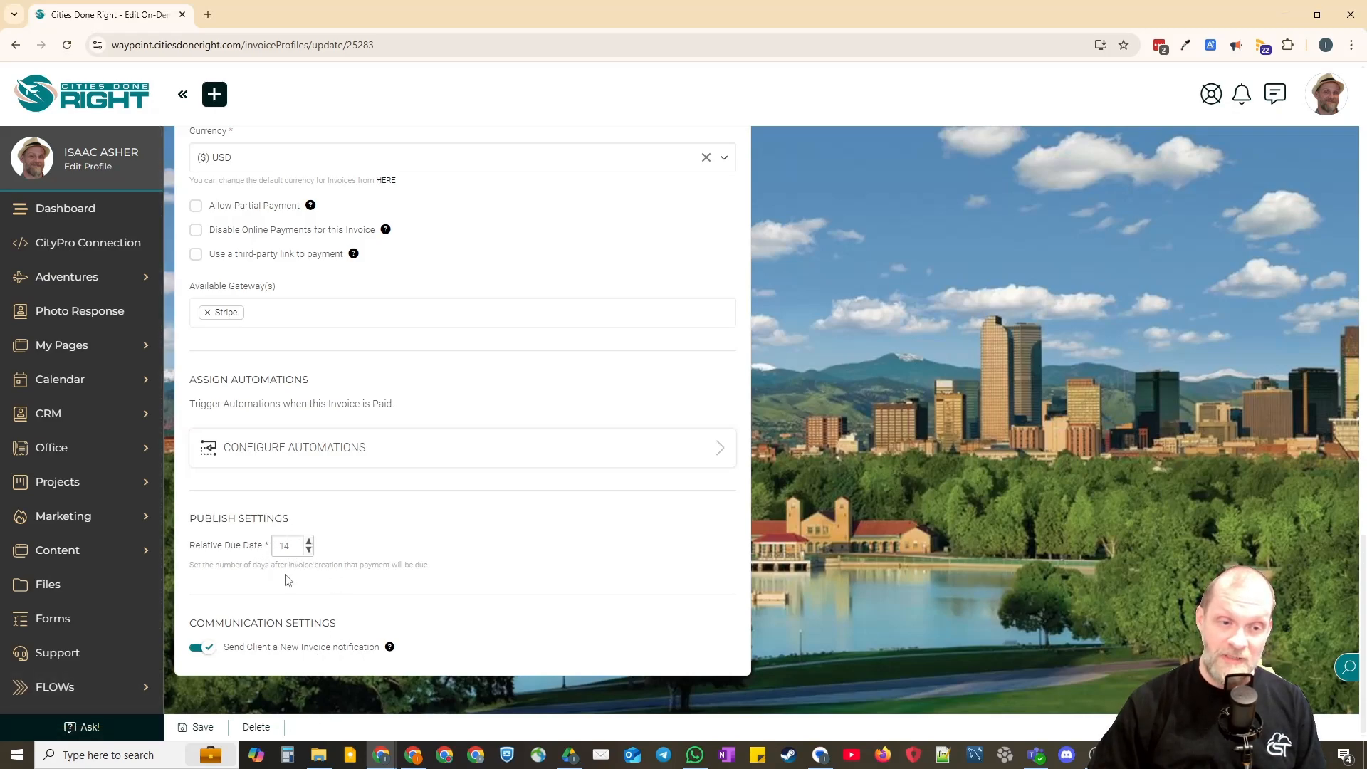
pyautogui.click(202, 729)
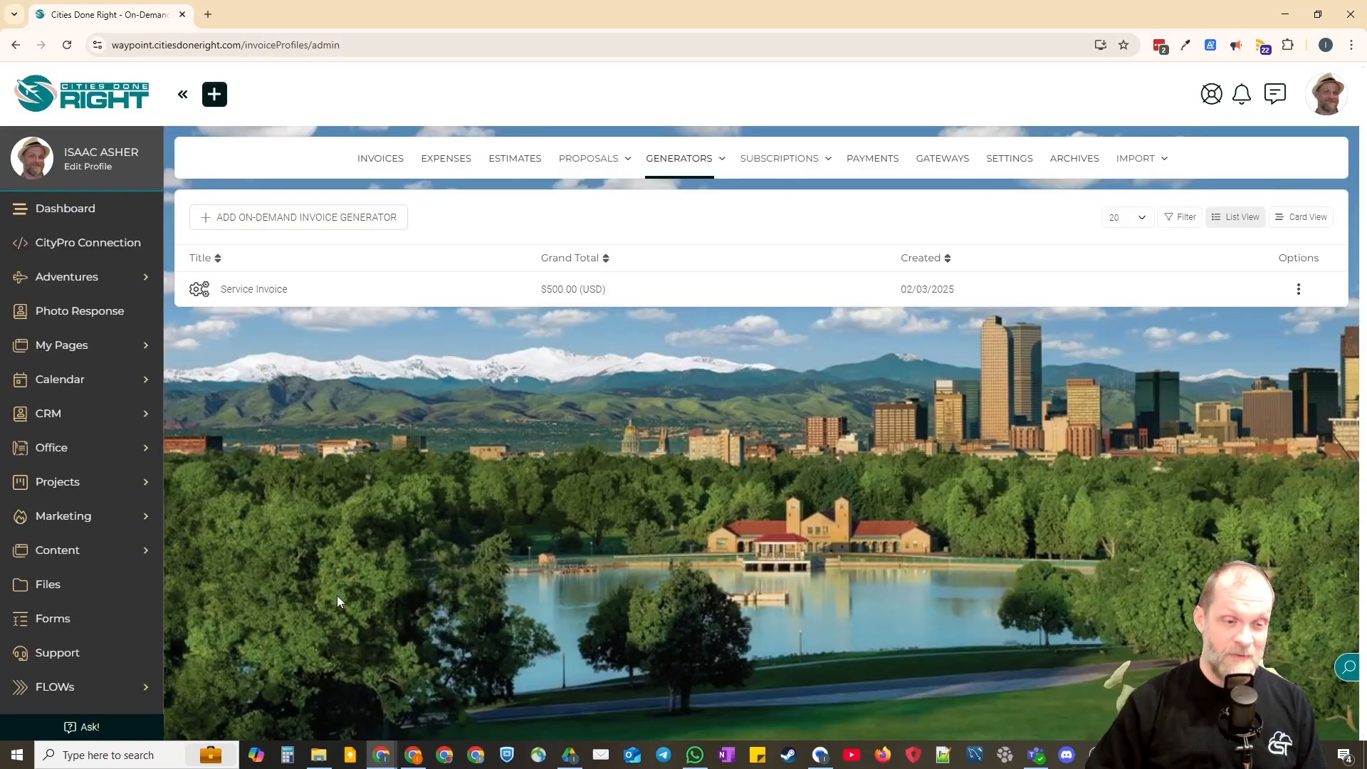
# Create a direct automation schedule named "Invoice Follow Up" for CRM Targets, based on the day added to the schedule
pyautogui.scroll(-2, 80, 513)
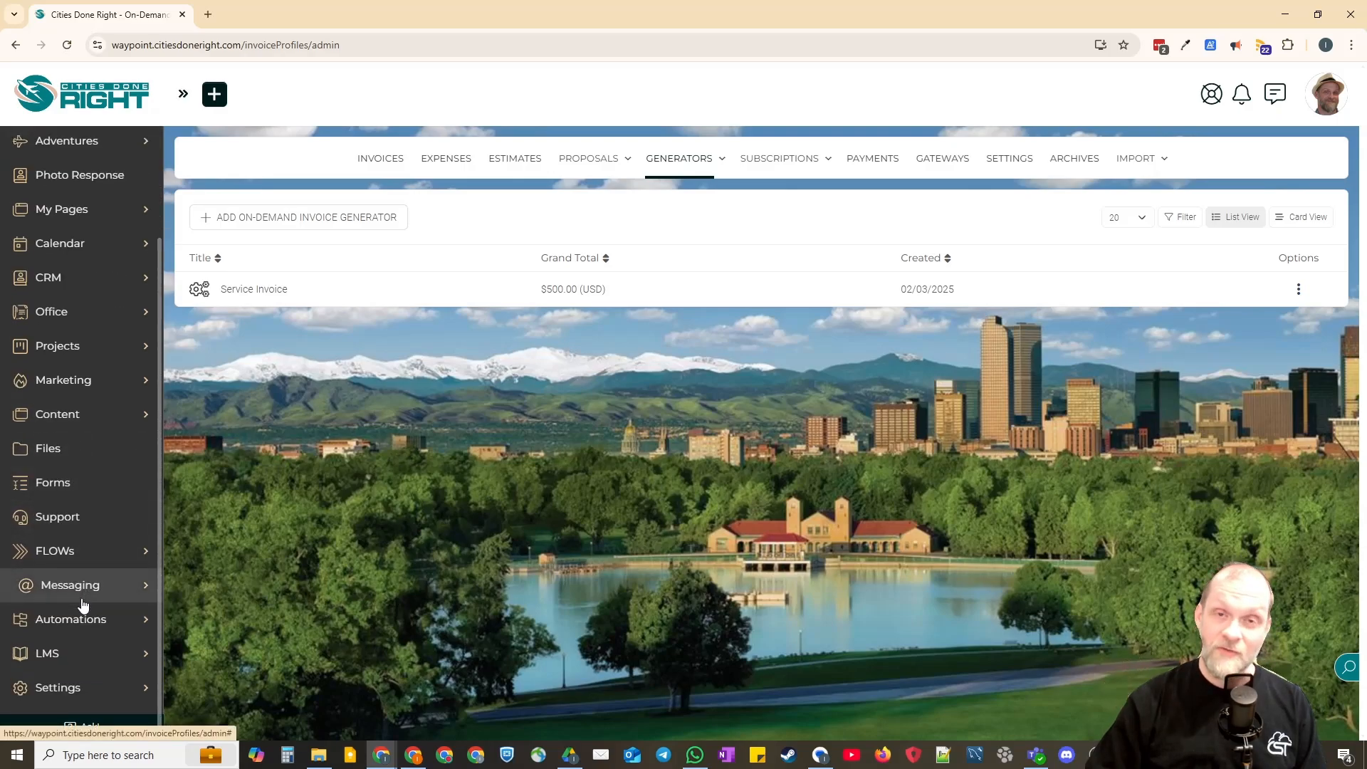
pyautogui.click(92, 620)
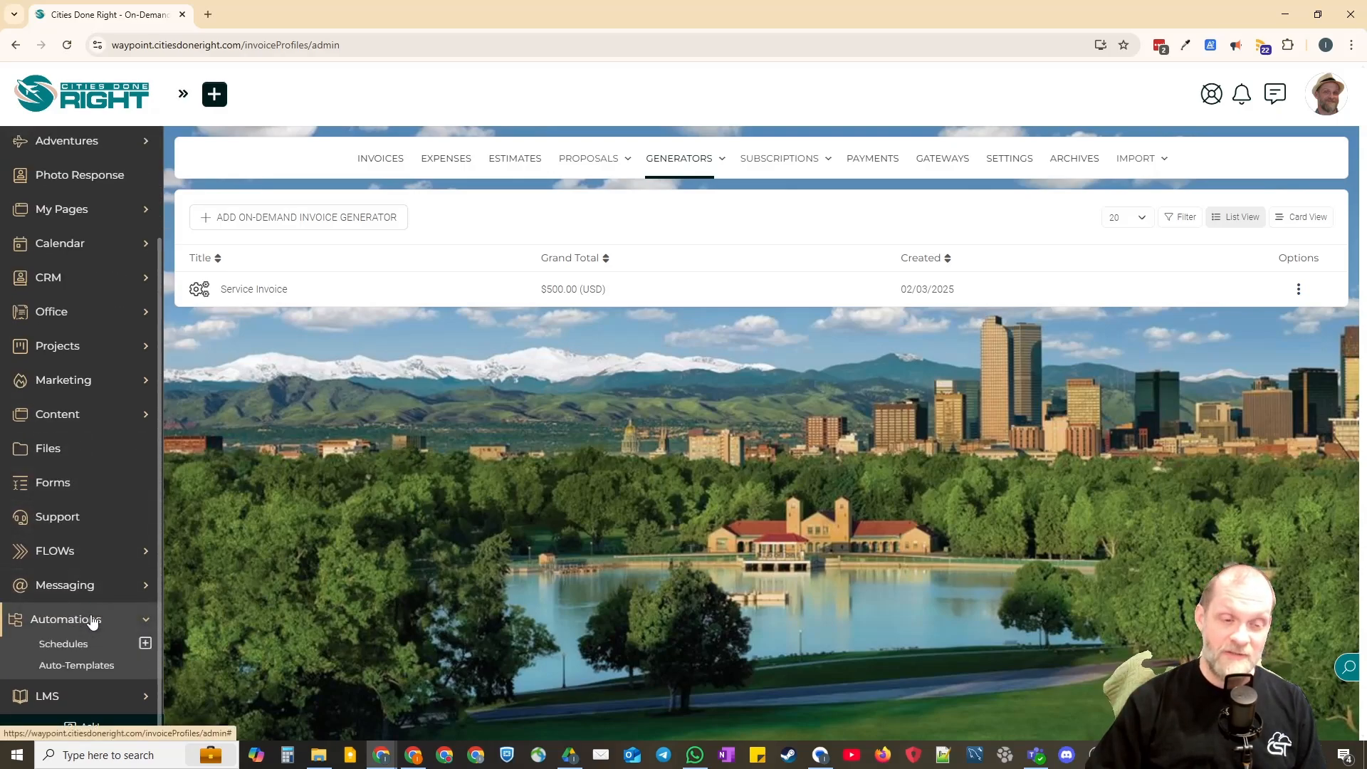
pyautogui.click(73, 645)
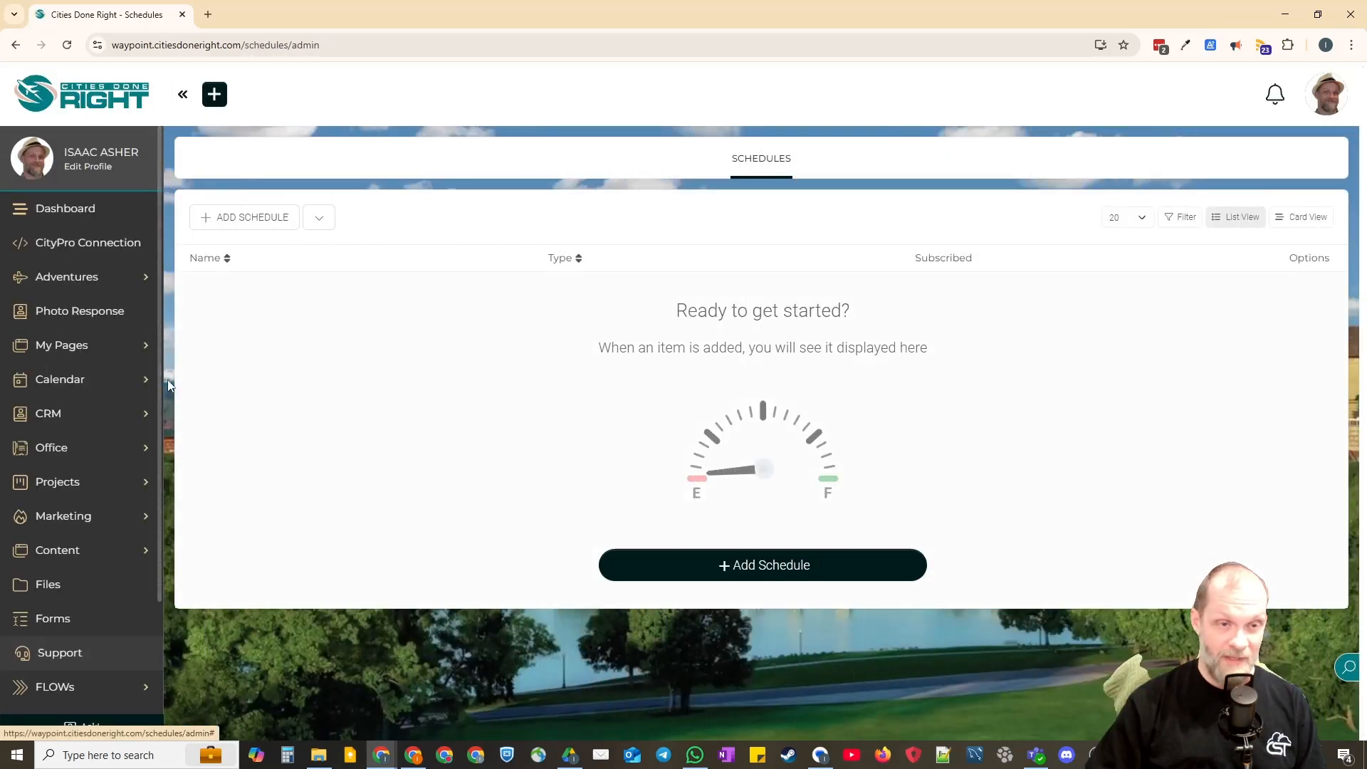
pyautogui.click(324, 220)
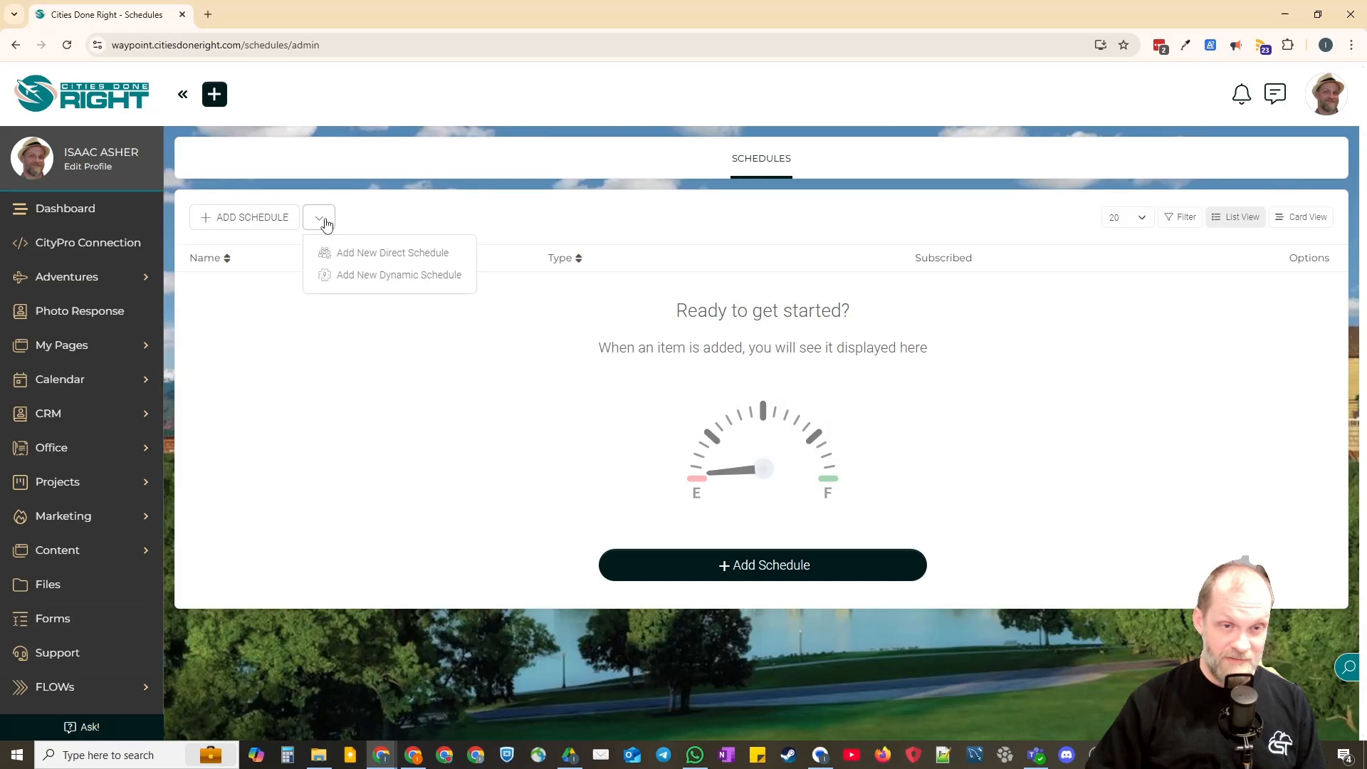
pyautogui.click(382, 254)
pyautogui.click(696, 164)
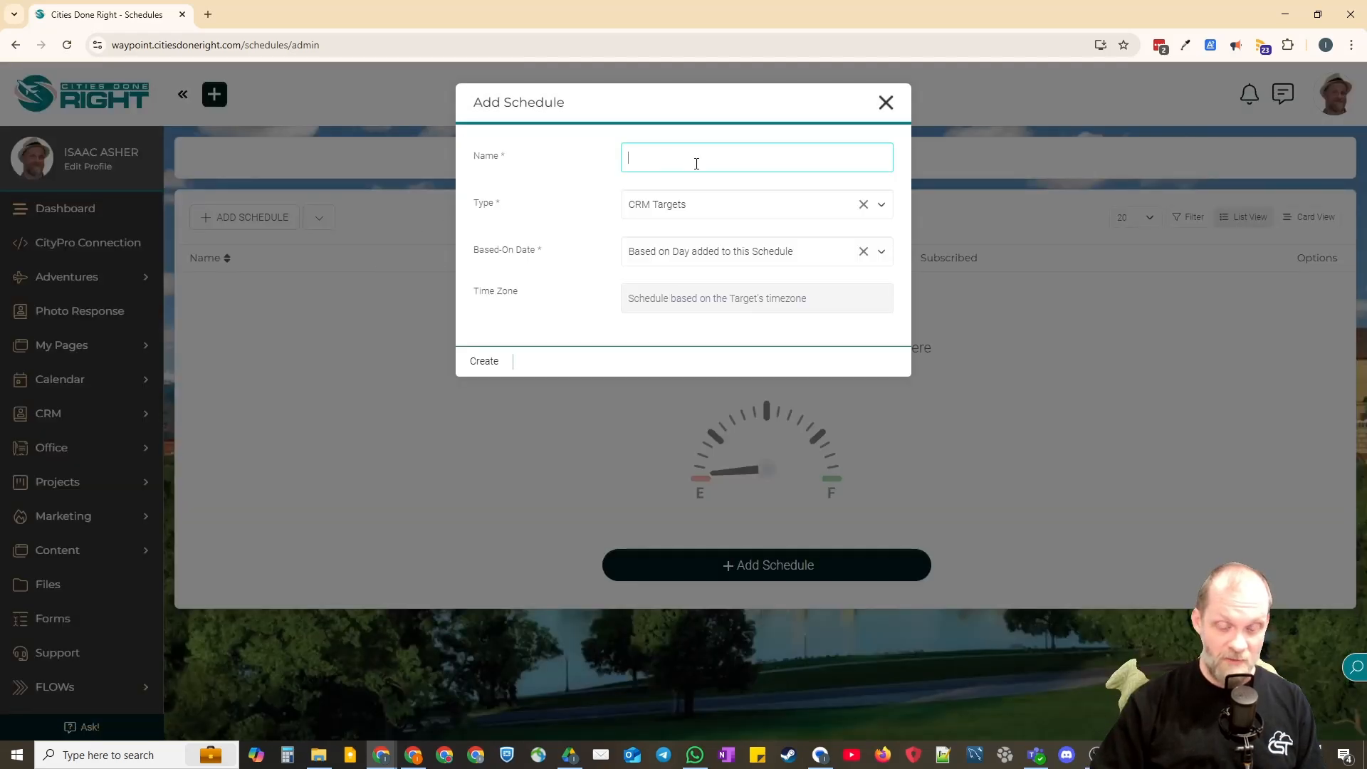
pyautogui.write('Invoice Follow Up')
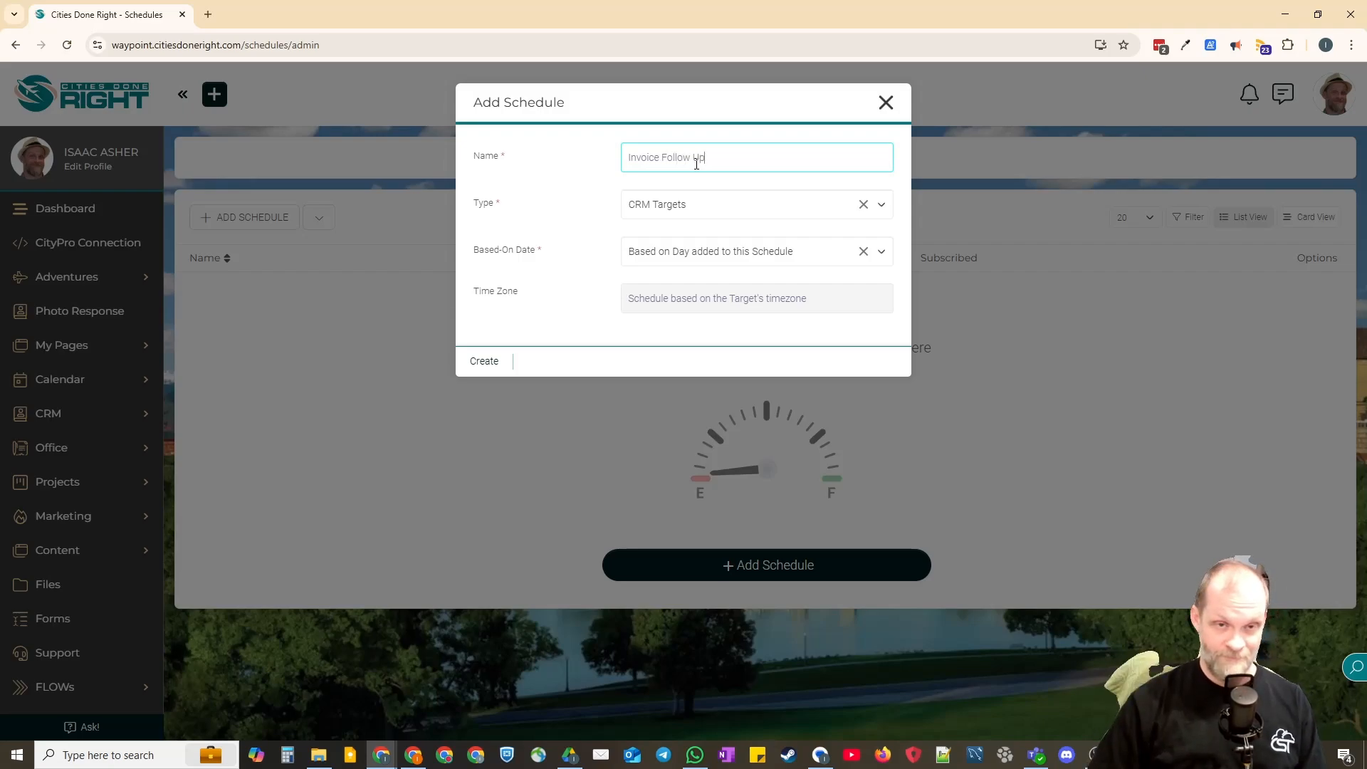
pyautogui.click(740, 210)
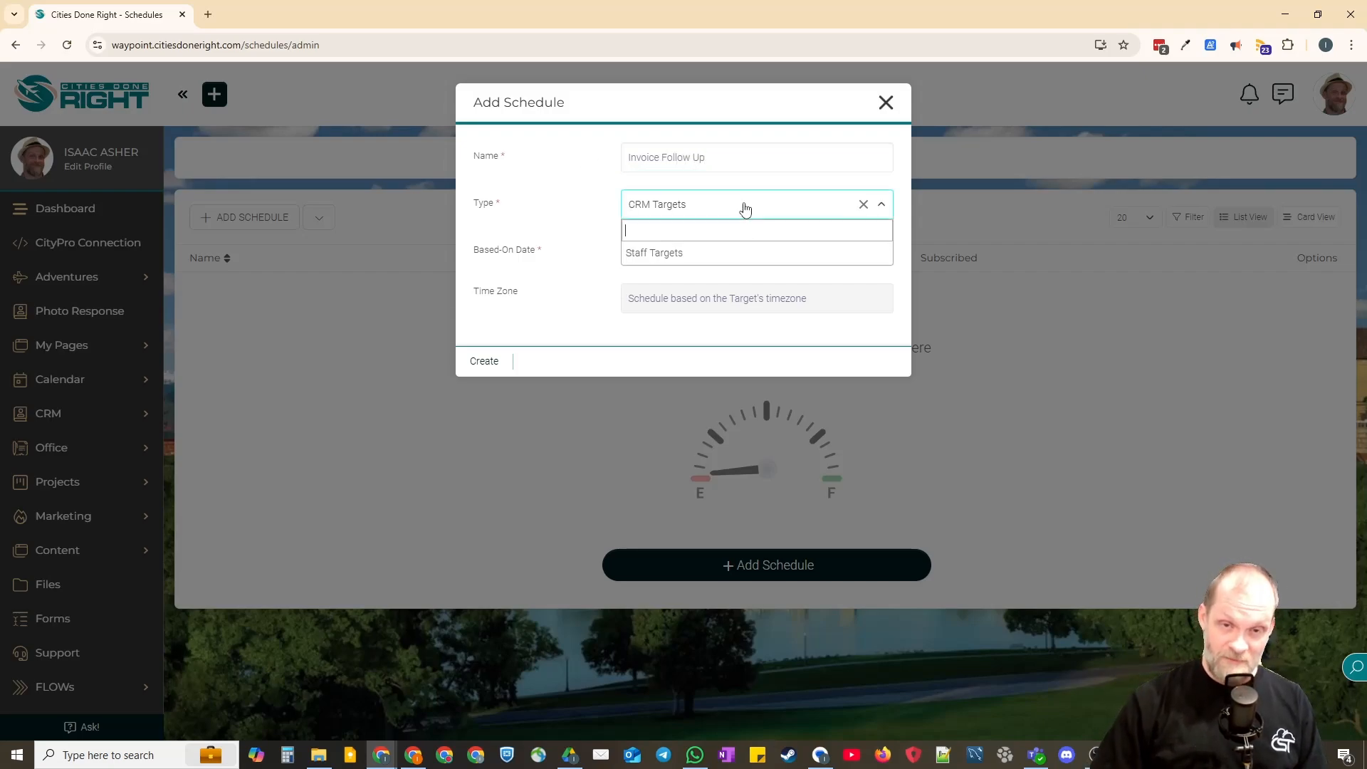
pyautogui.click(678, 211)
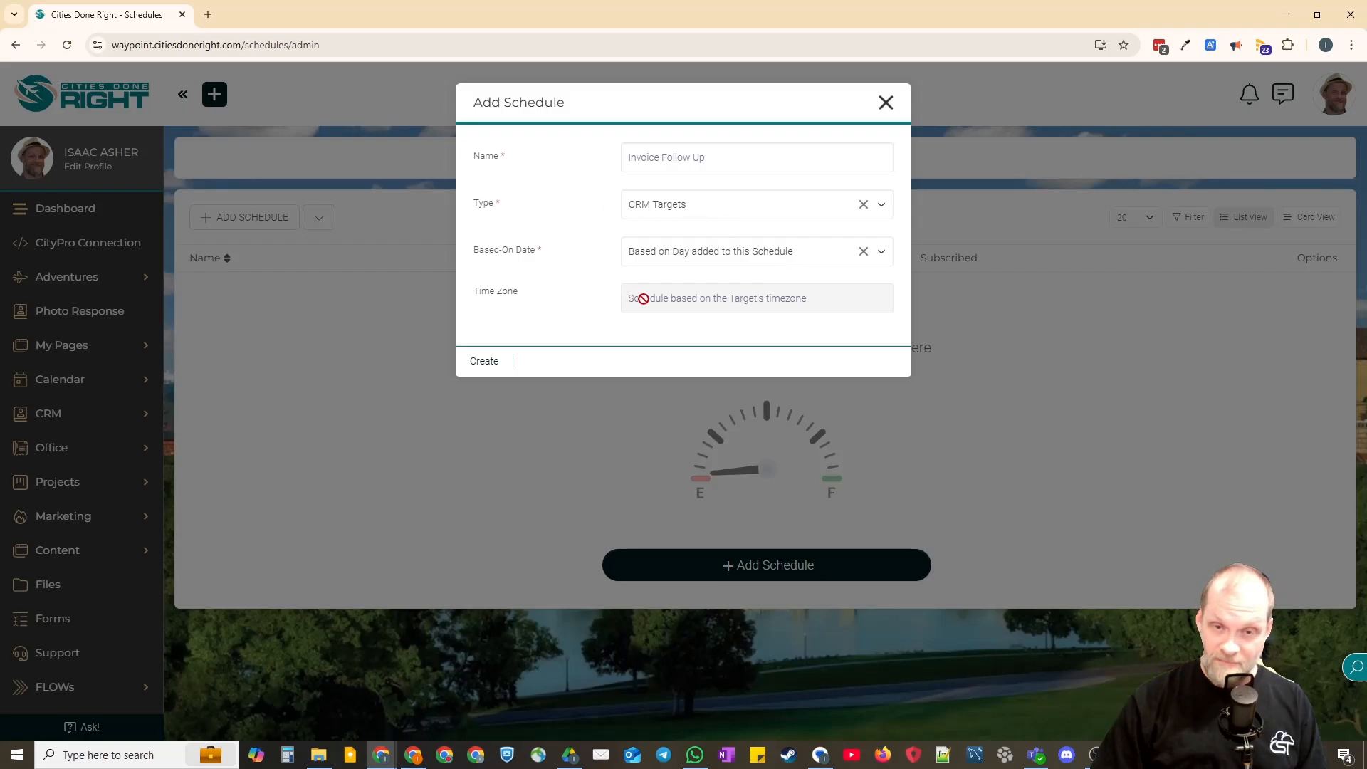
pyautogui.click(483, 363)
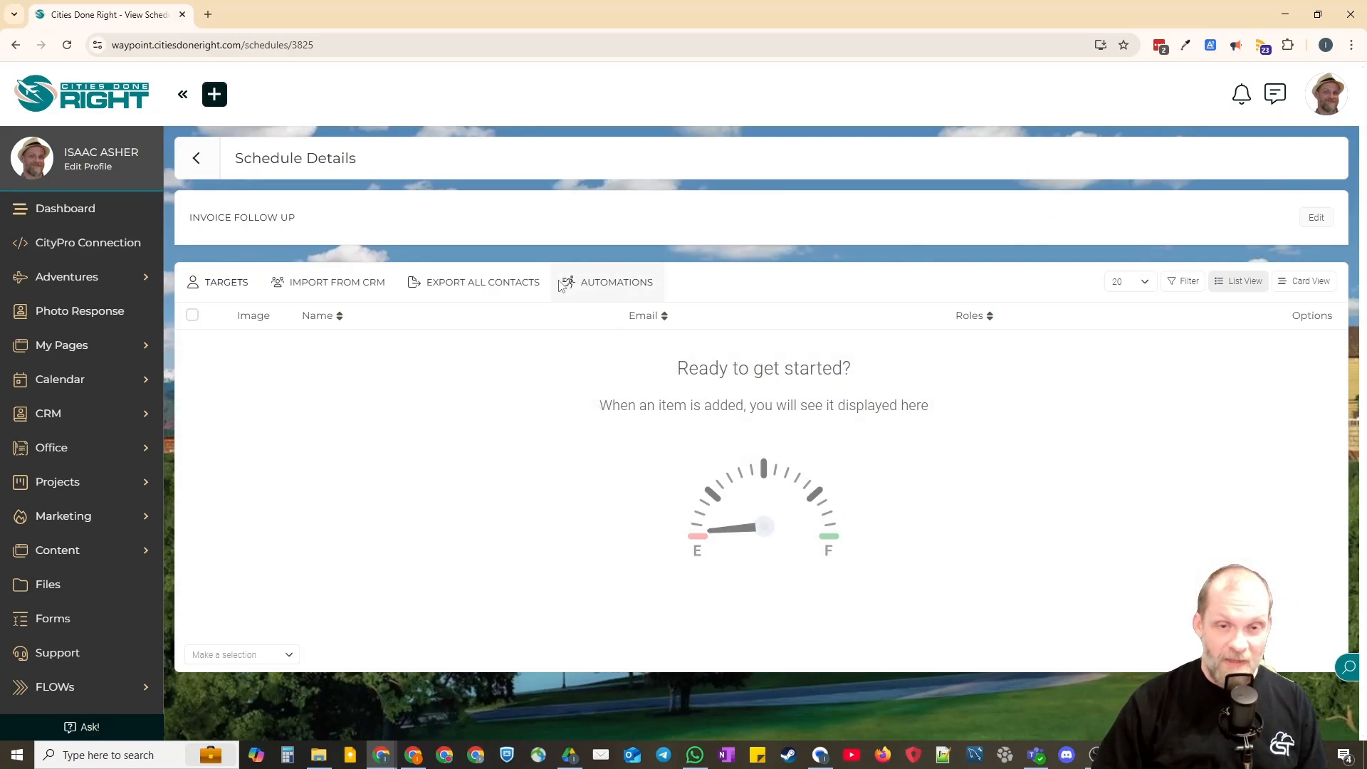
# Start a new automation for the "Invoice Follow Up" schedule and set it to trigger after 15 day(s)
pyautogui.click(616, 286)
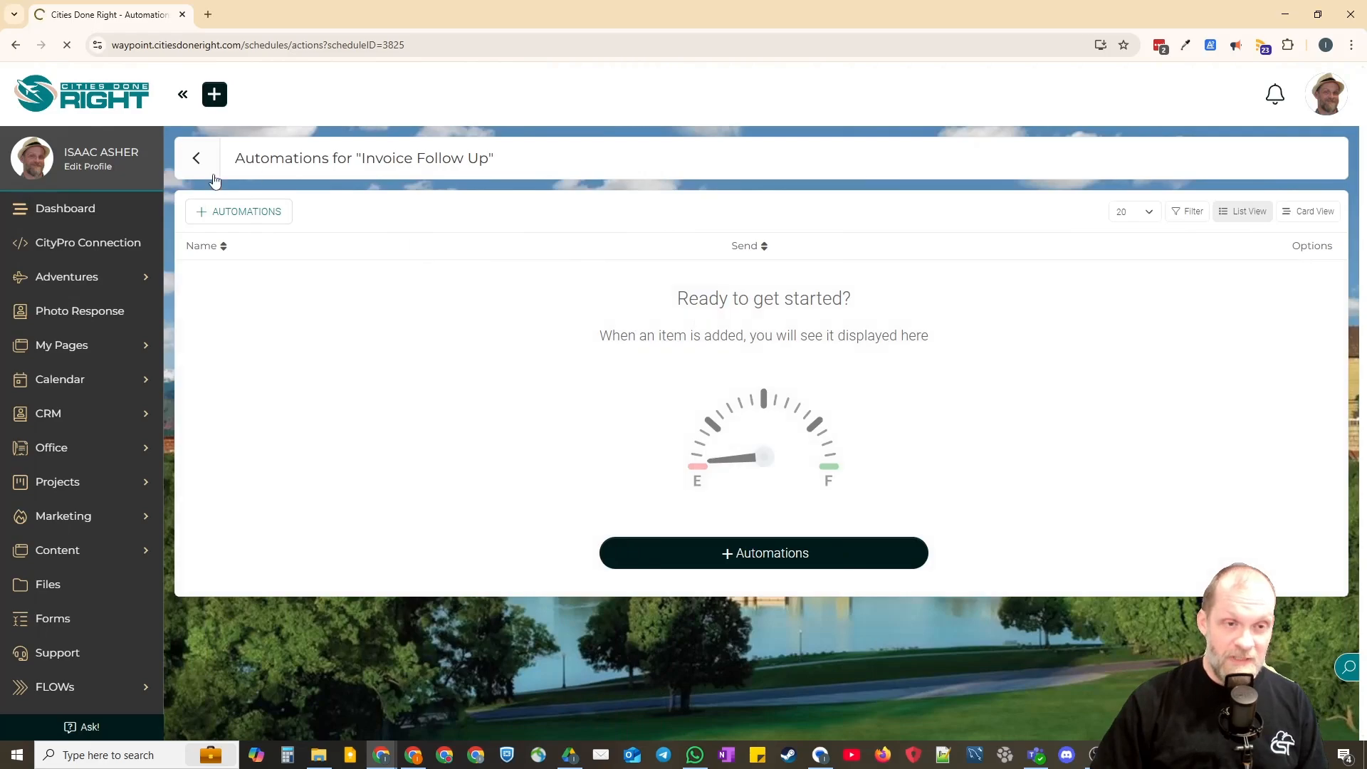
pyautogui.click(253, 214)
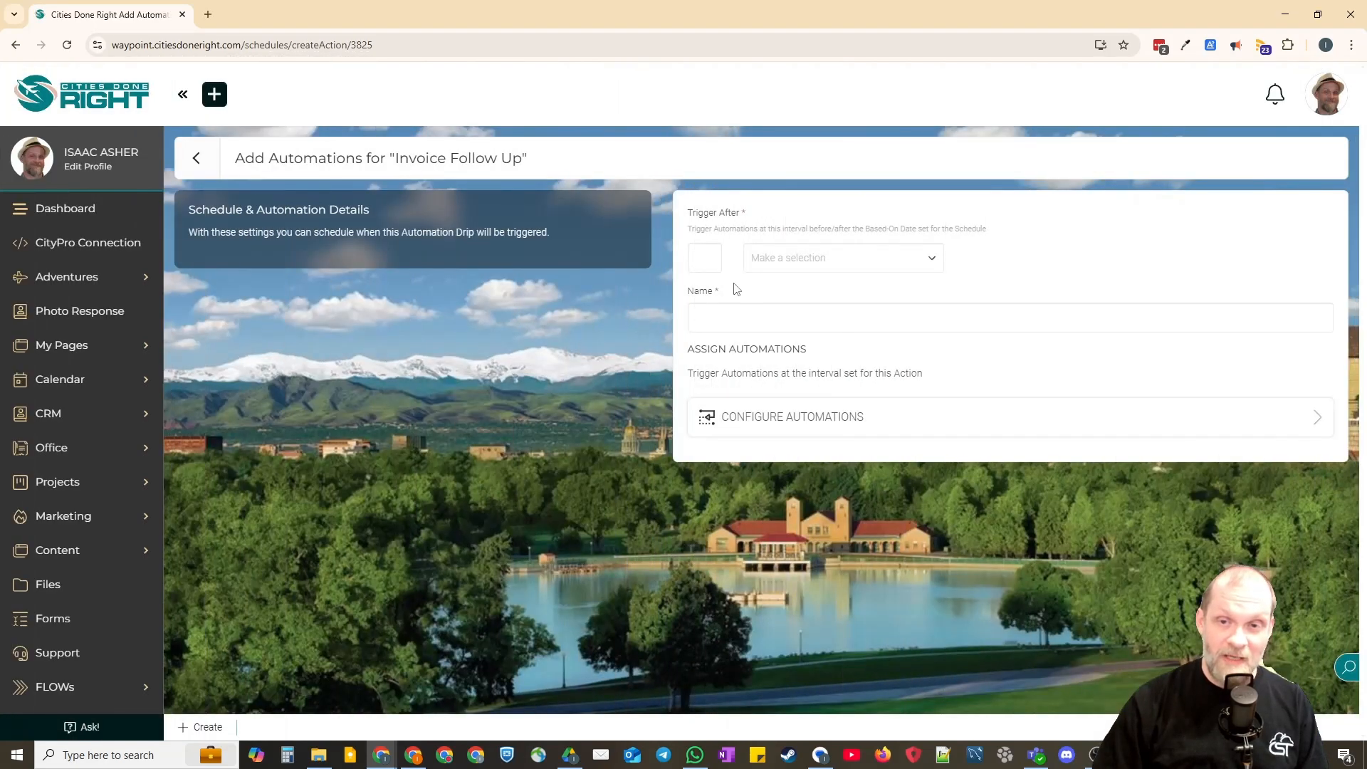
pyautogui.click(711, 253)
pyautogui.write('15')
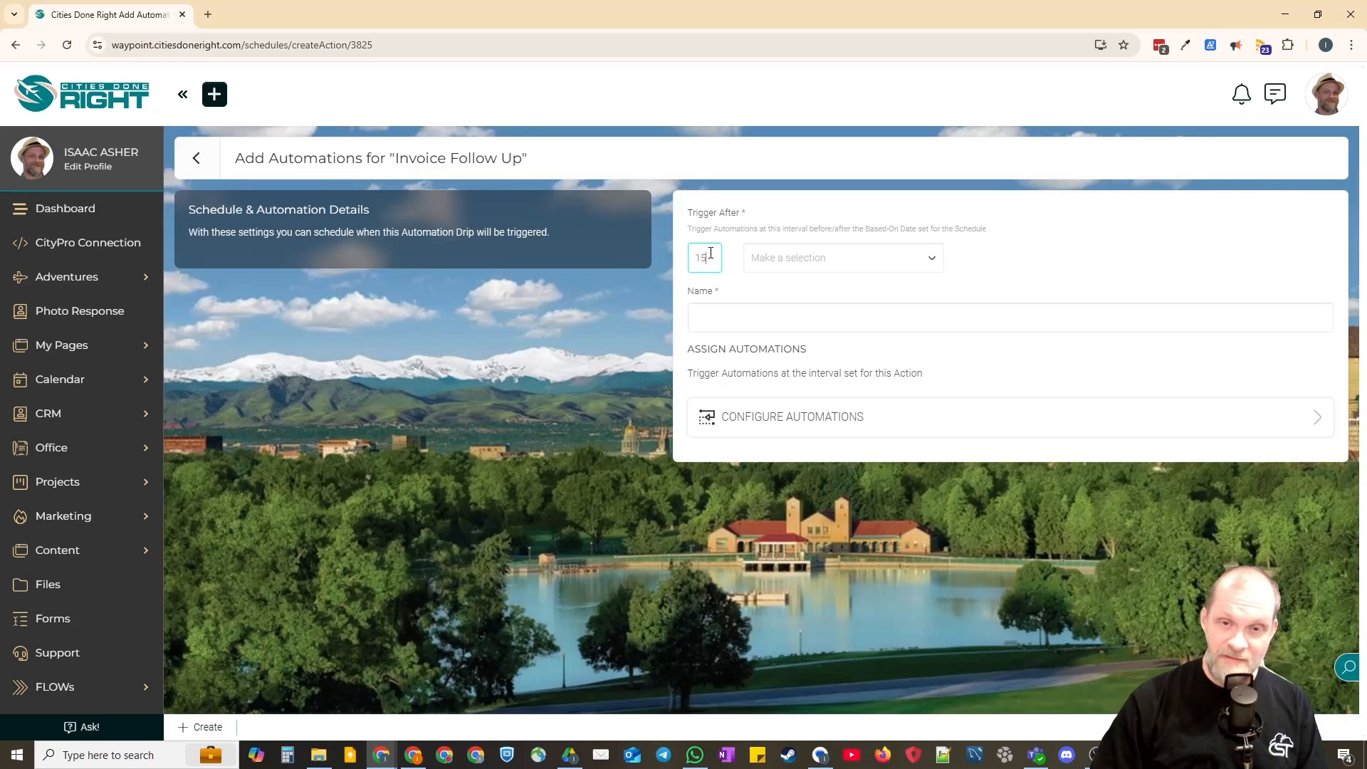
pyautogui.click(809, 255)
pyautogui.click(774, 354)
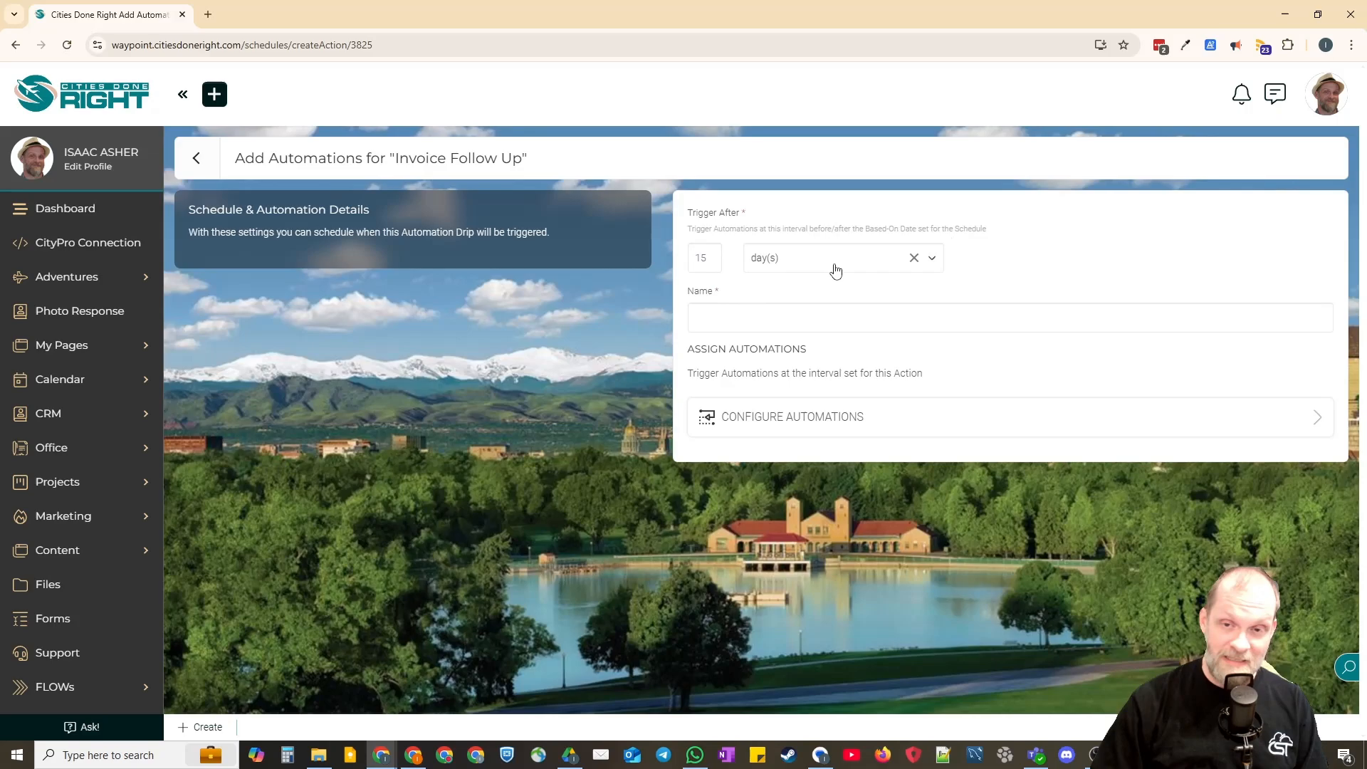
# Name the 15-day automation "Late Notice"
pyautogui.click(818, 315)
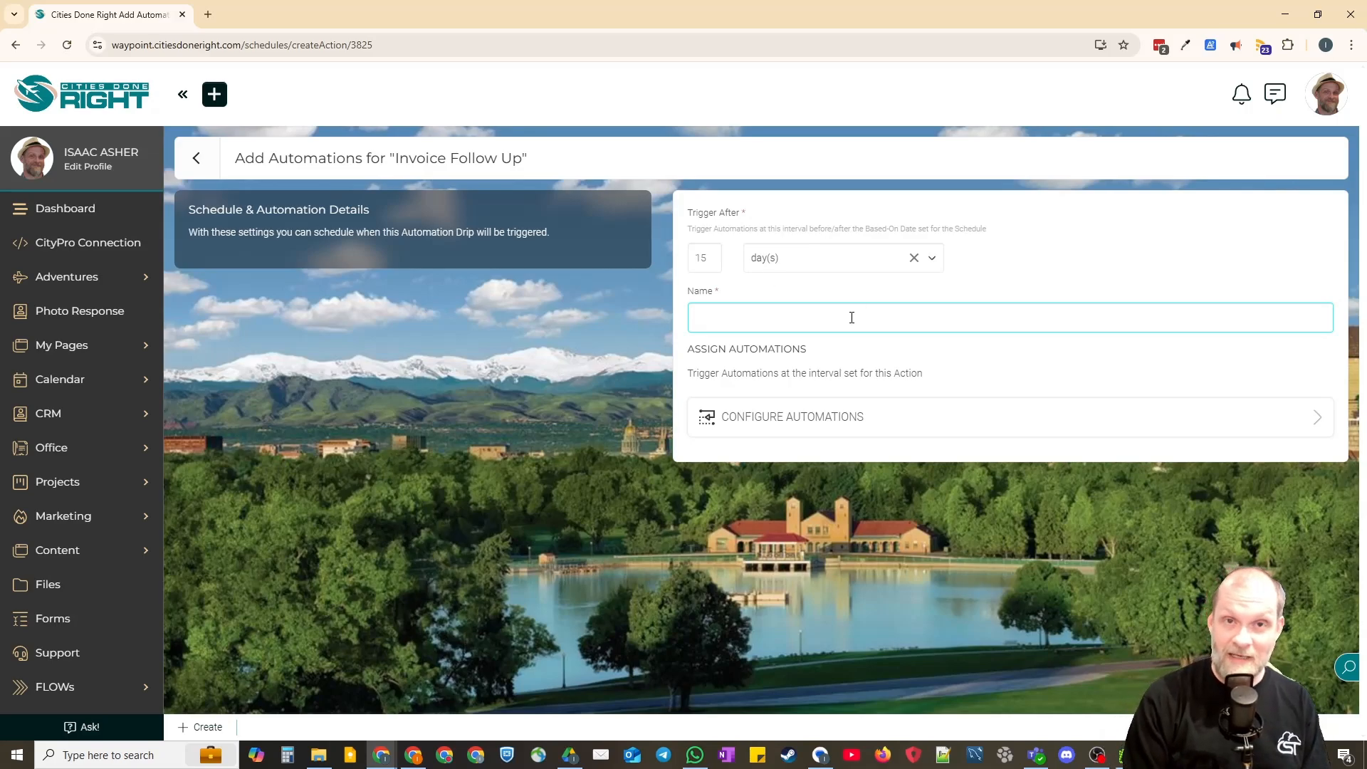
pyautogui.write('Late Notic')
pyautogui.press('BackSpace')
pyautogui.press('BackSpace')
pyautogui.press('BackSpace')
pyautogui.press('BackSpace')
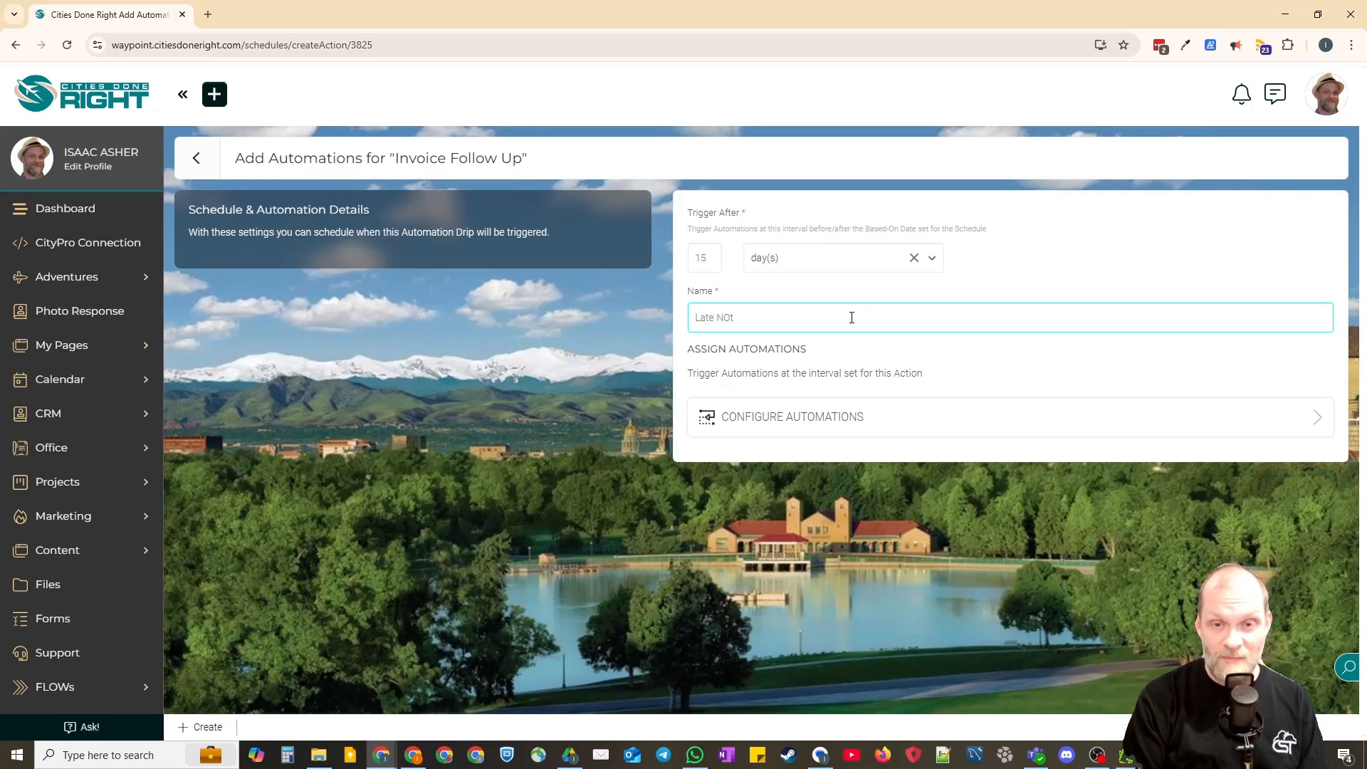
pyautogui.write('otice')
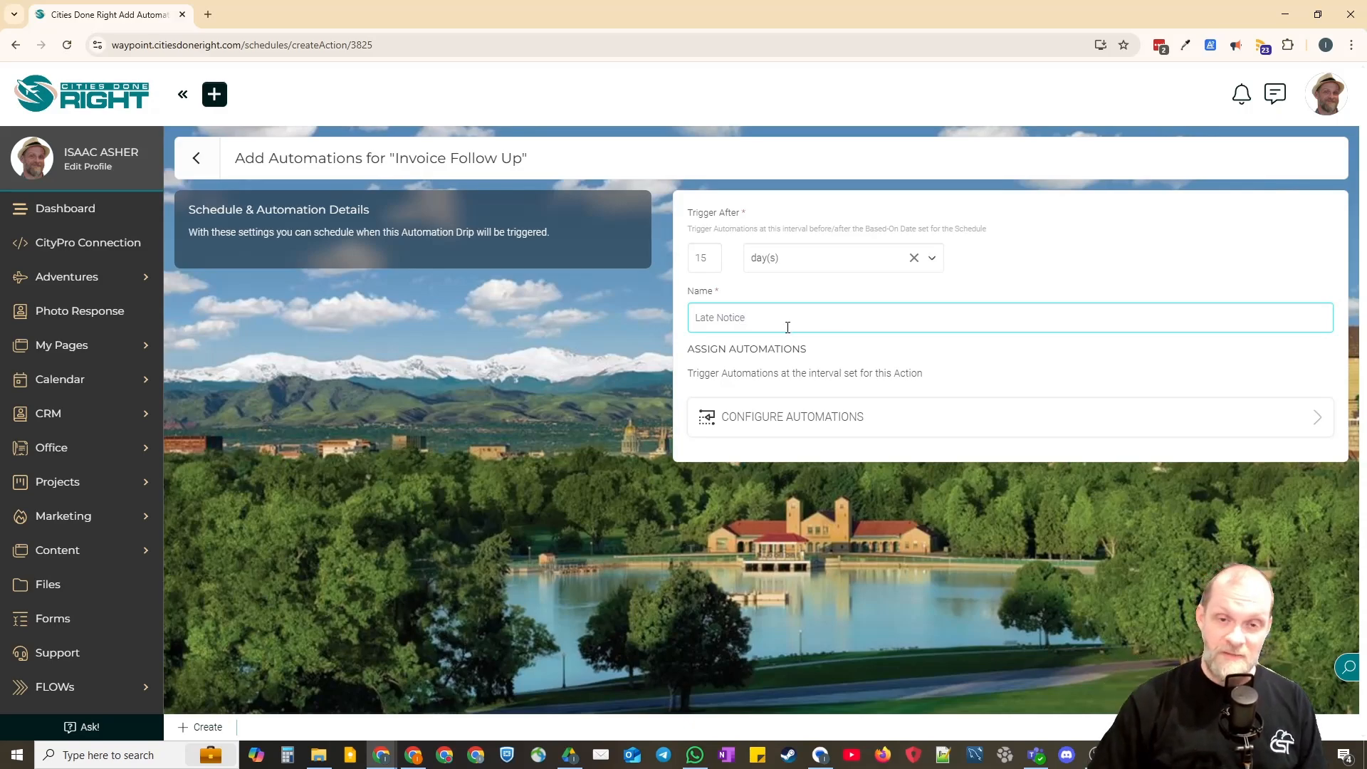
pyautogui.moveTo(788, 327); pyautogui.dragTo(675, 328)
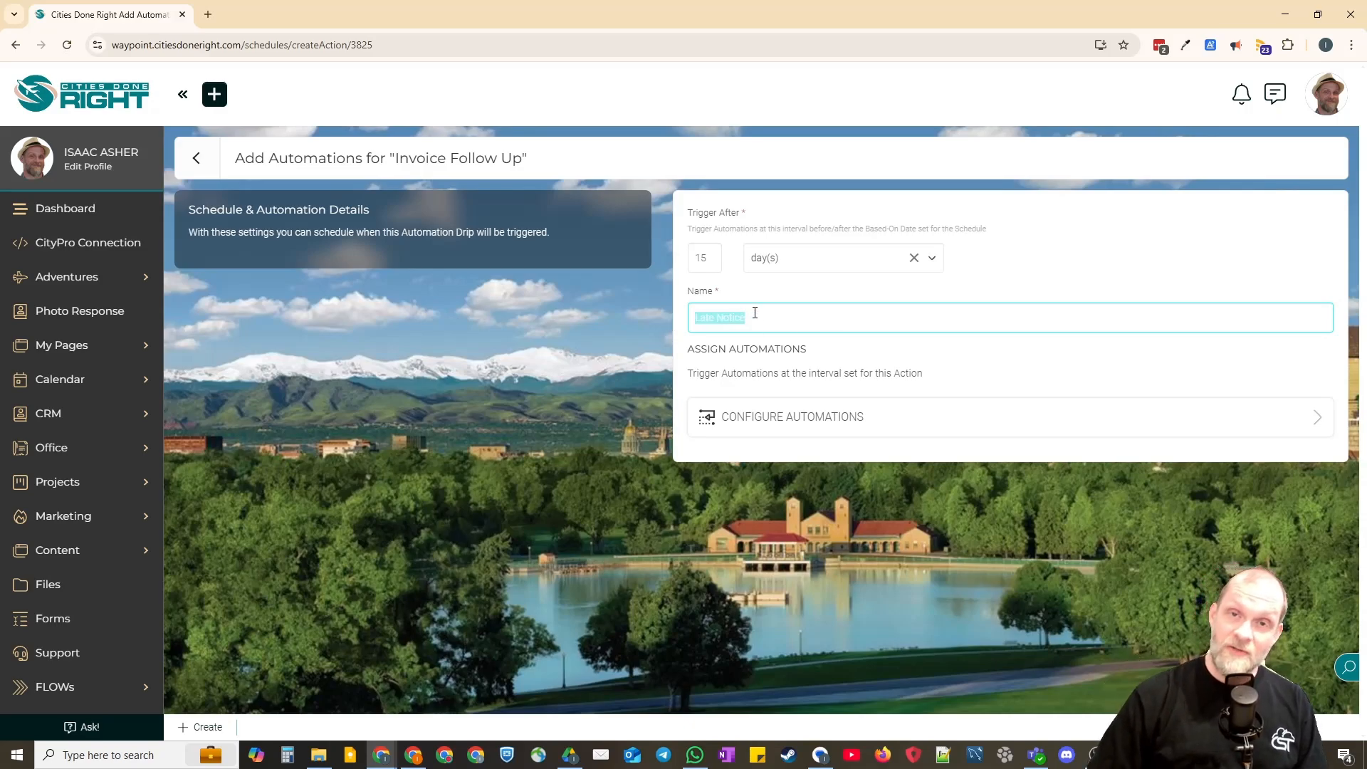
pyautogui.click(781, 320)
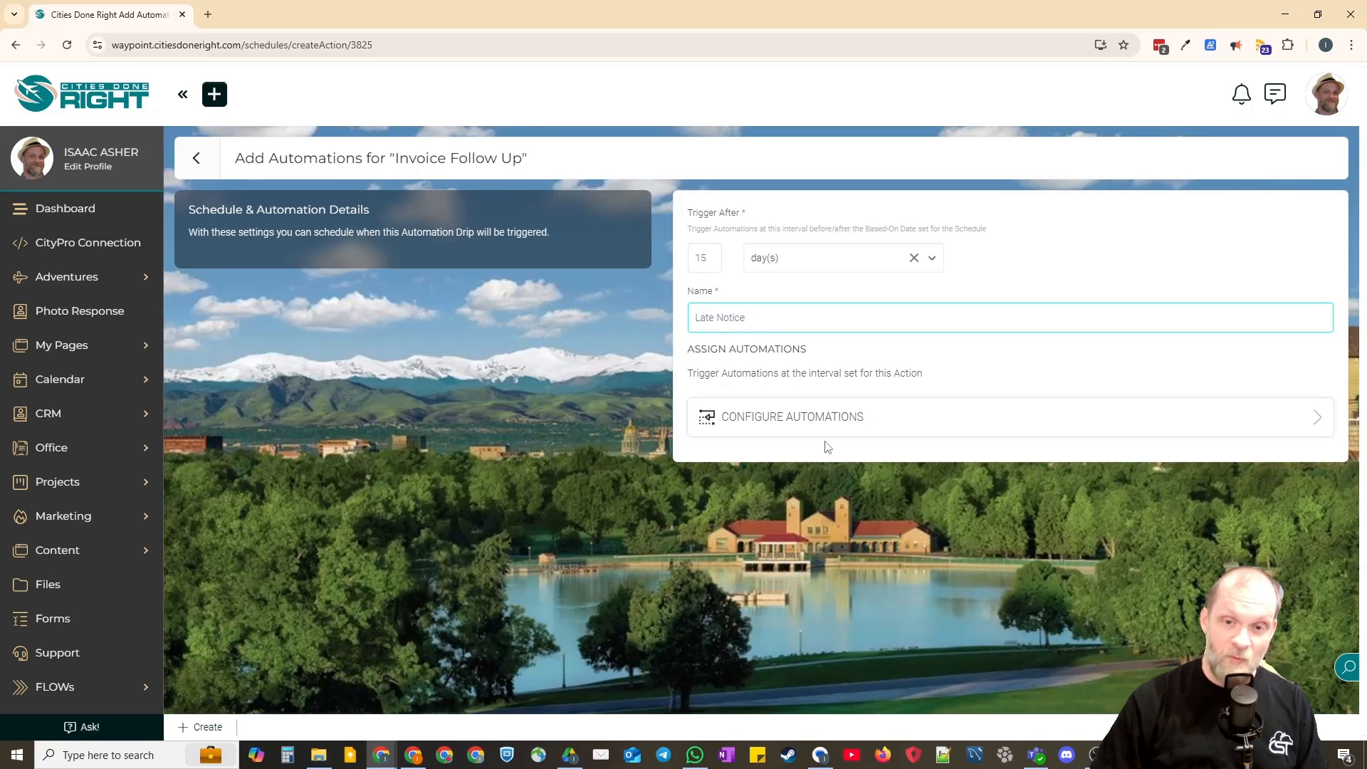
# Assign a Send Email to Target action with subject "Late Notice" and body "Oops you're late!", save it, and create the automation
pyautogui.click(776, 422)
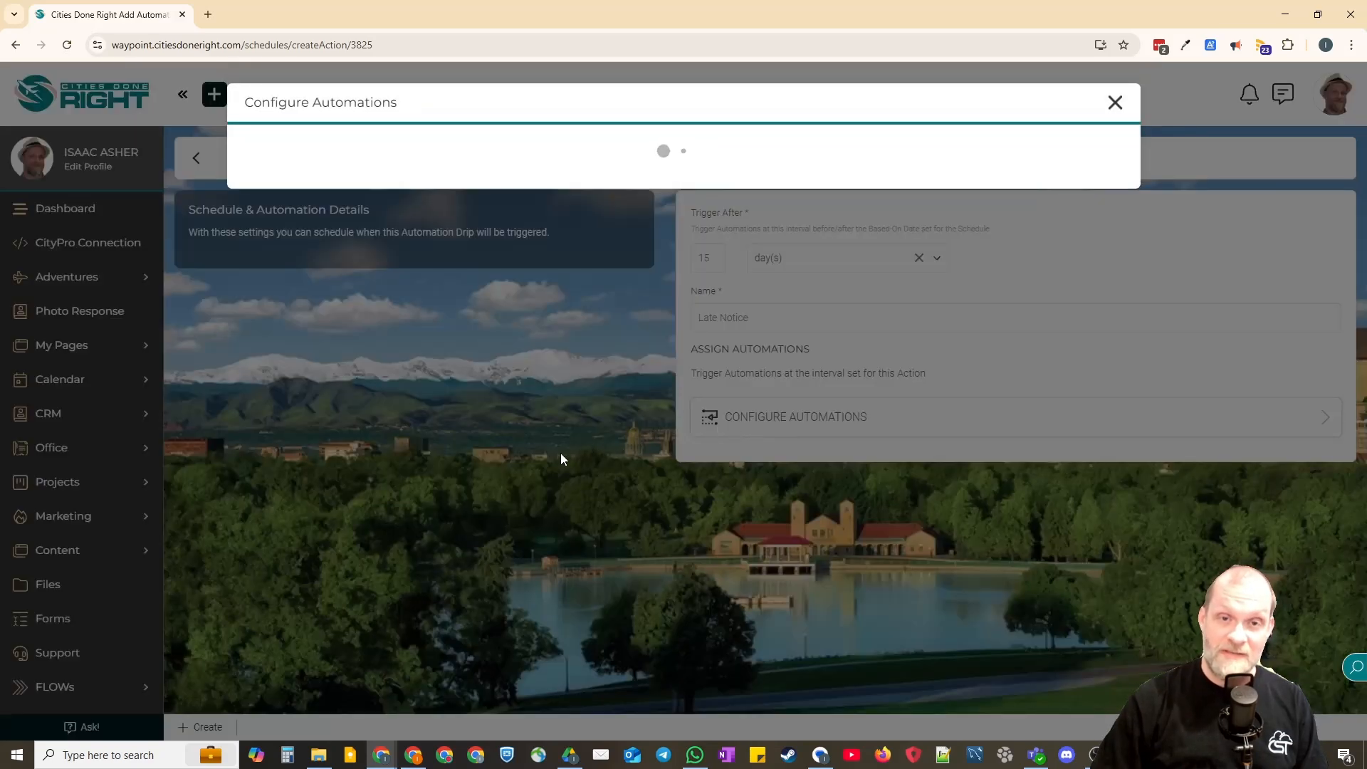
pyautogui.click(681, 165)
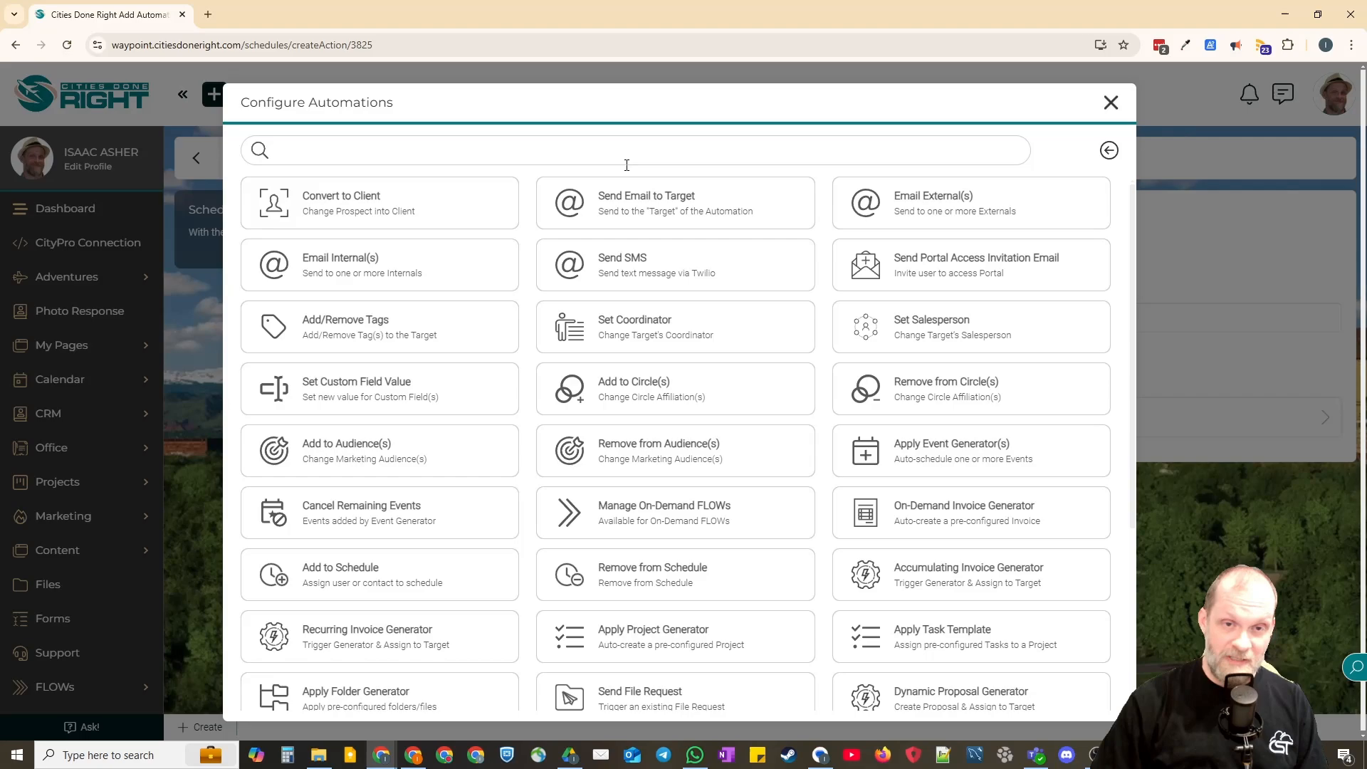
pyautogui.click(682, 193)
pyautogui.click(591, 305)
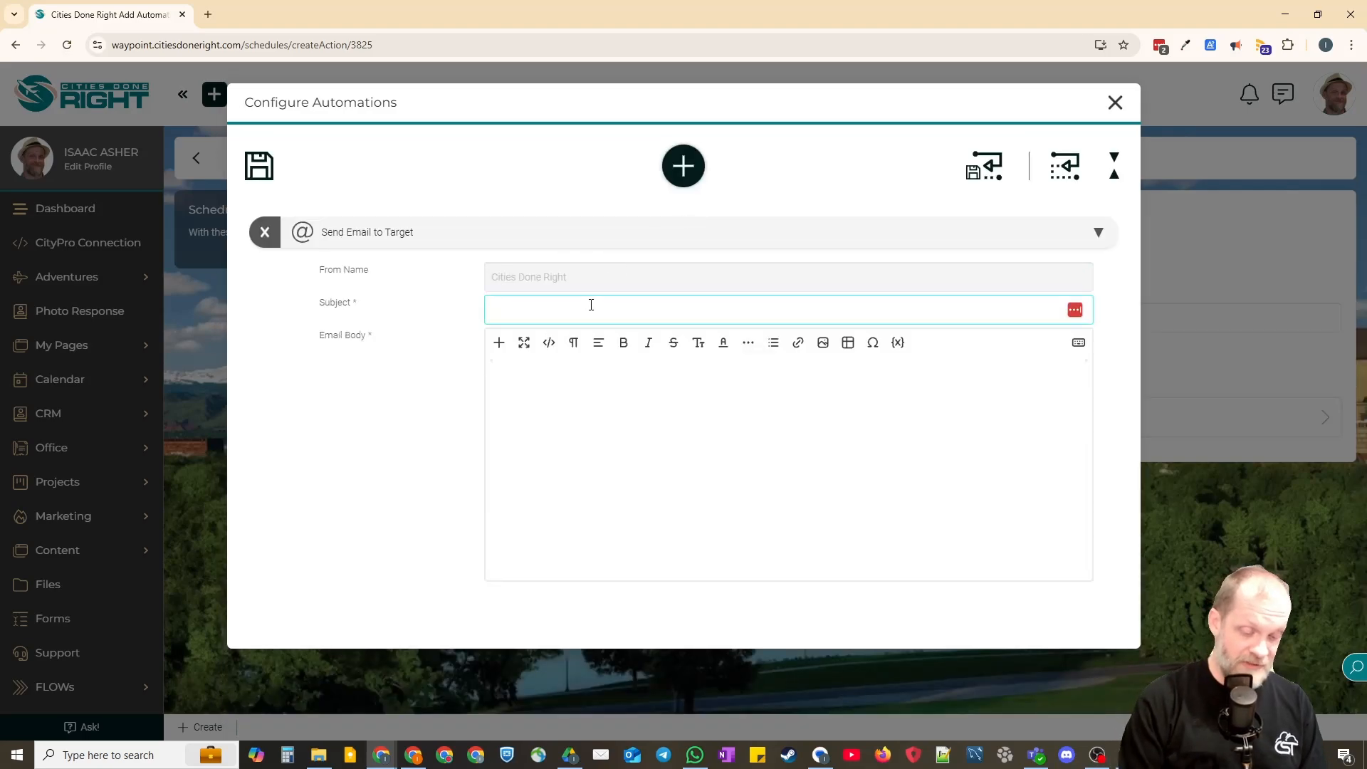
pyautogui.write('Late Notice')
pyautogui.press('Tab')
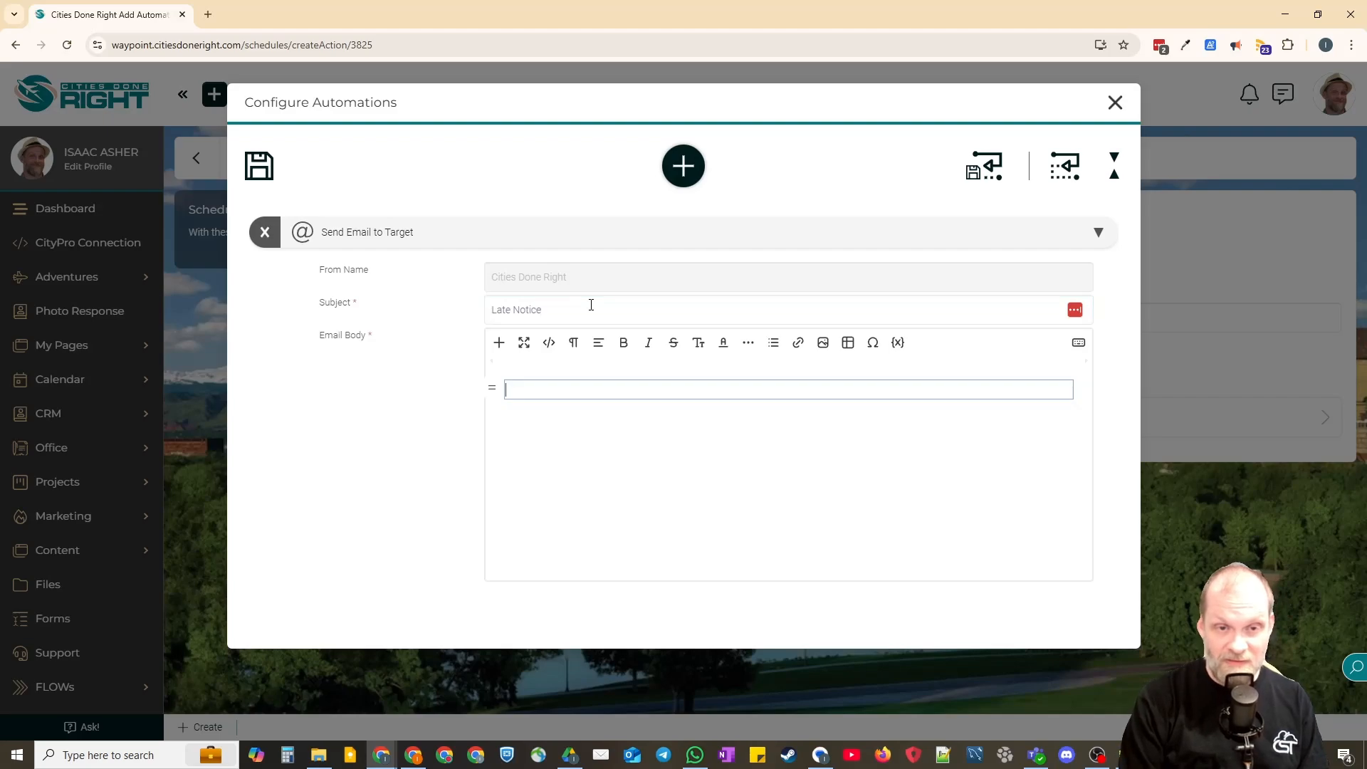
pyautogui.write("Oops you're late!")
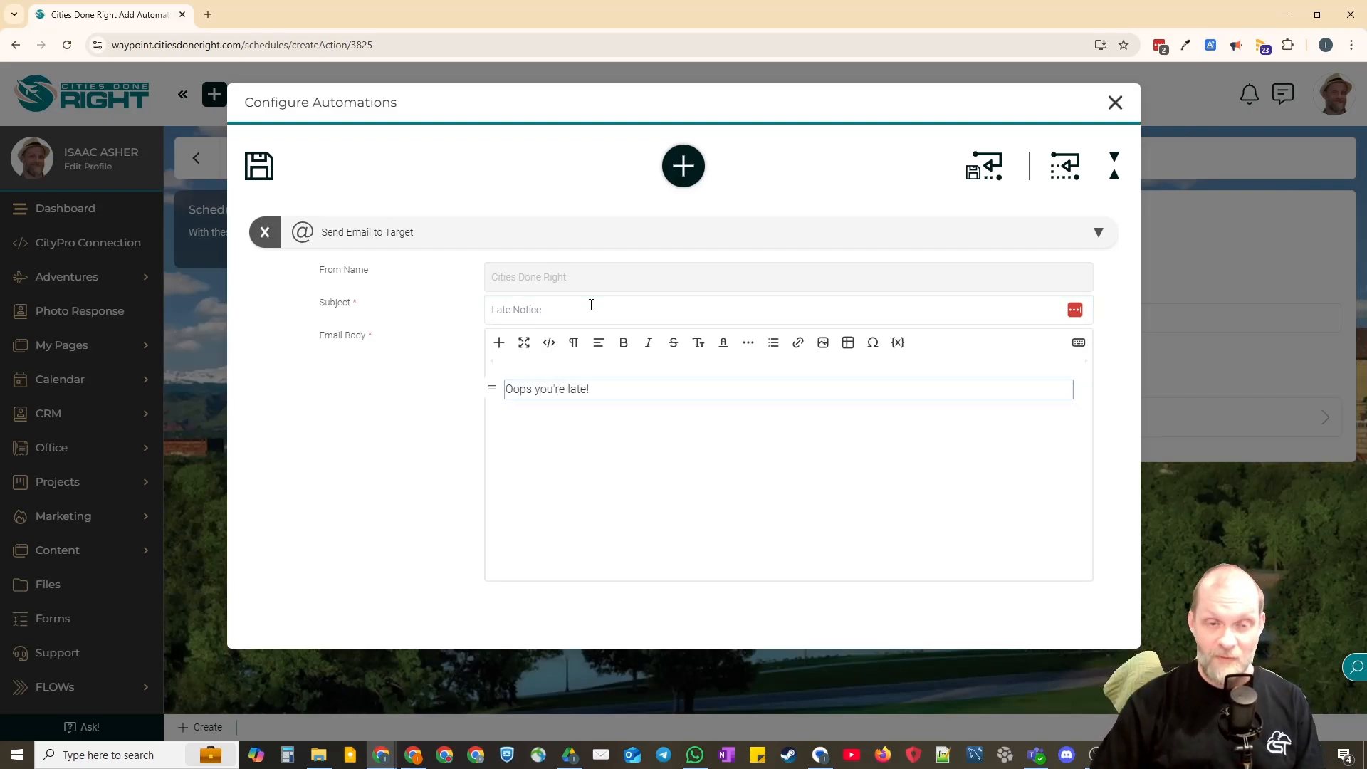
pyautogui.click(259, 168)
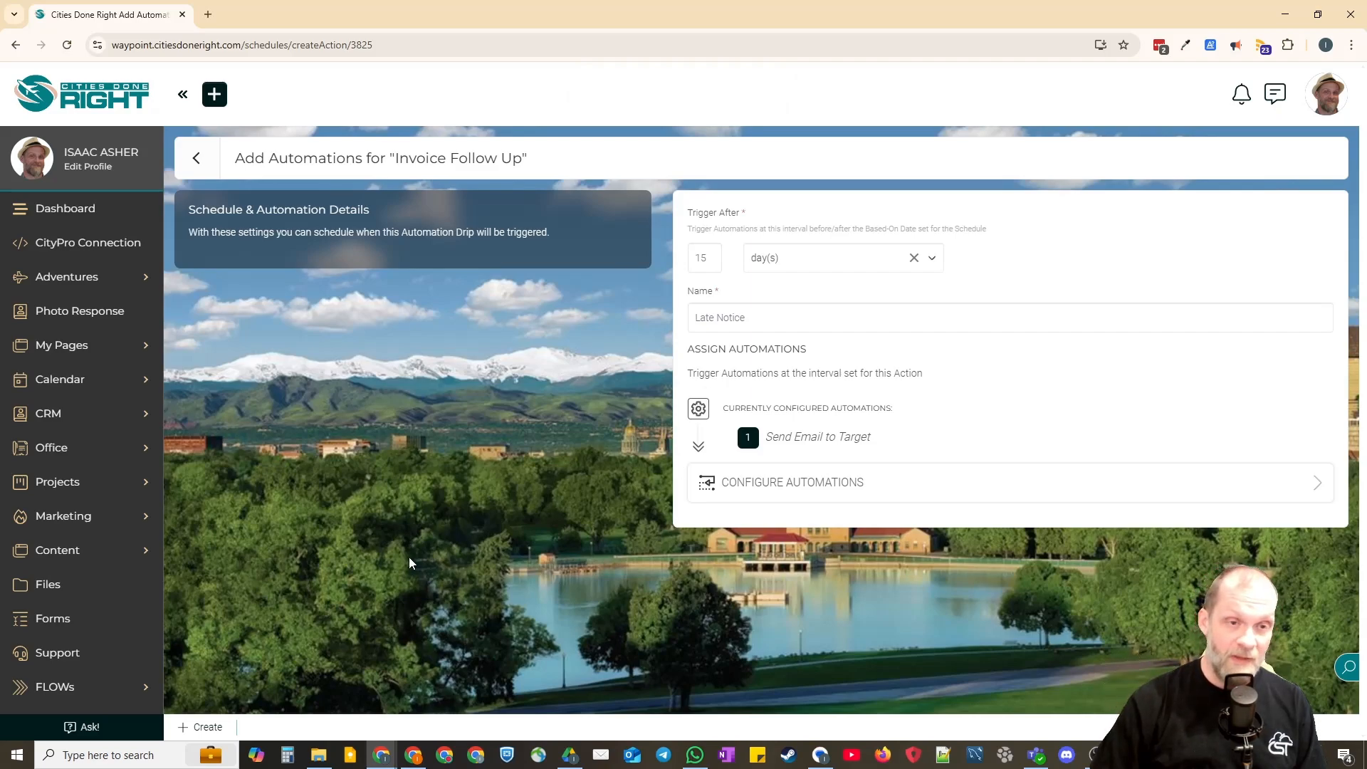
pyautogui.click(209, 728)
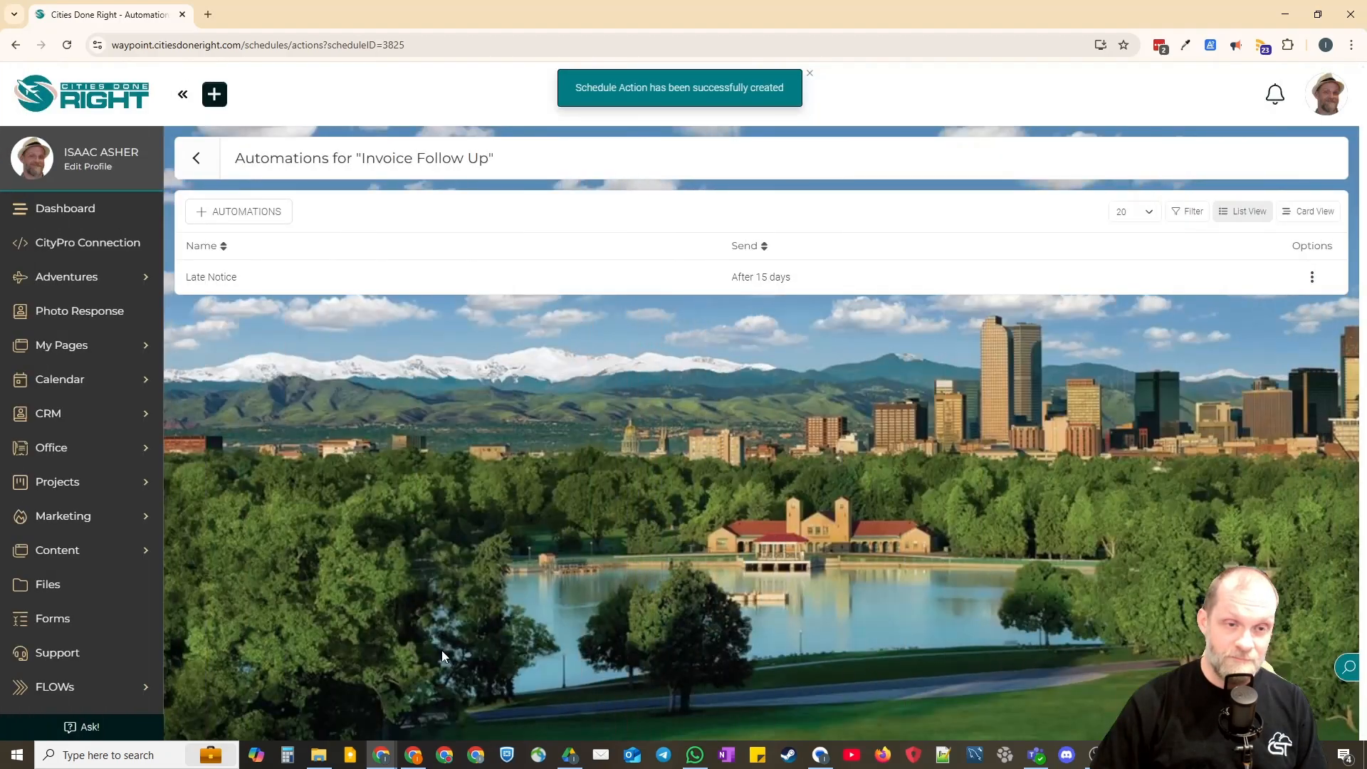
# Add a second automation to the schedule, triggered after 30 day(s) and named "Suspend Service"
pyautogui.click(264, 215)
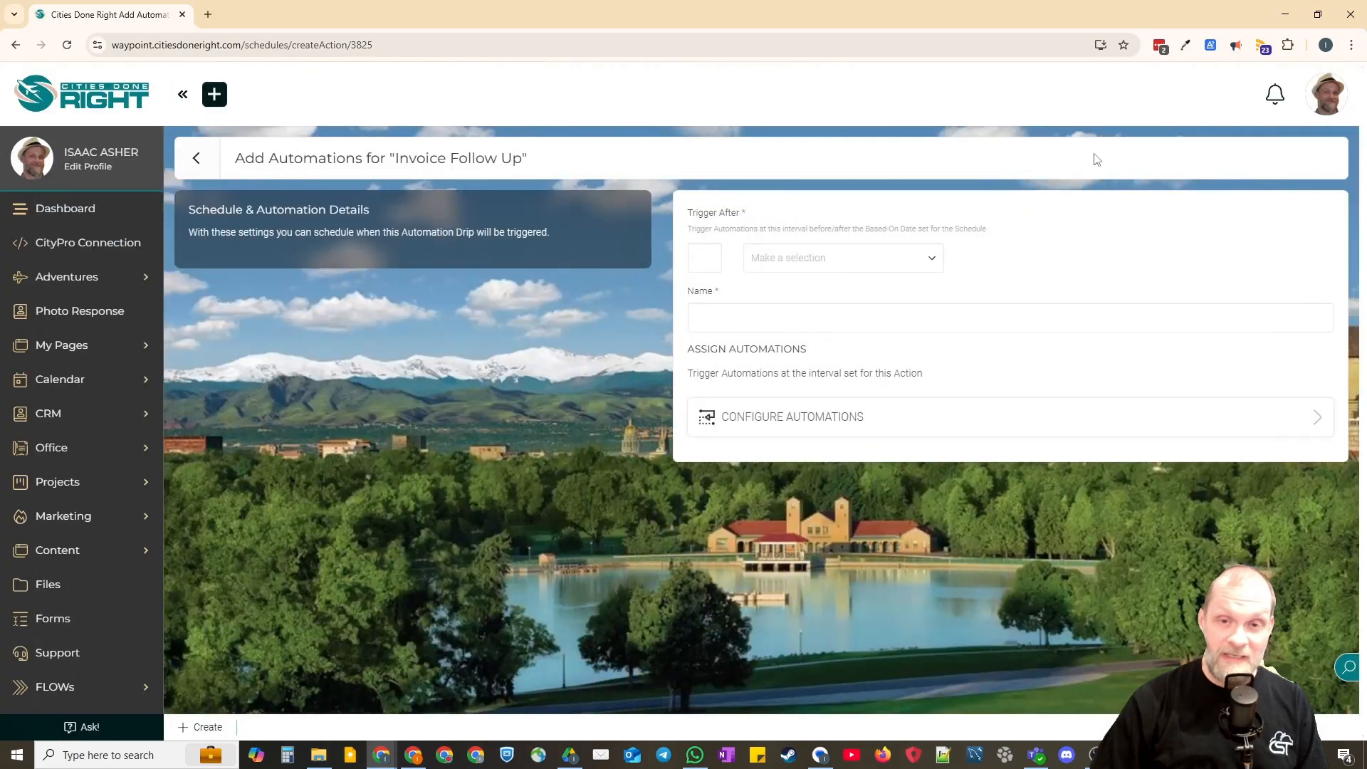
pyautogui.click(713, 258)
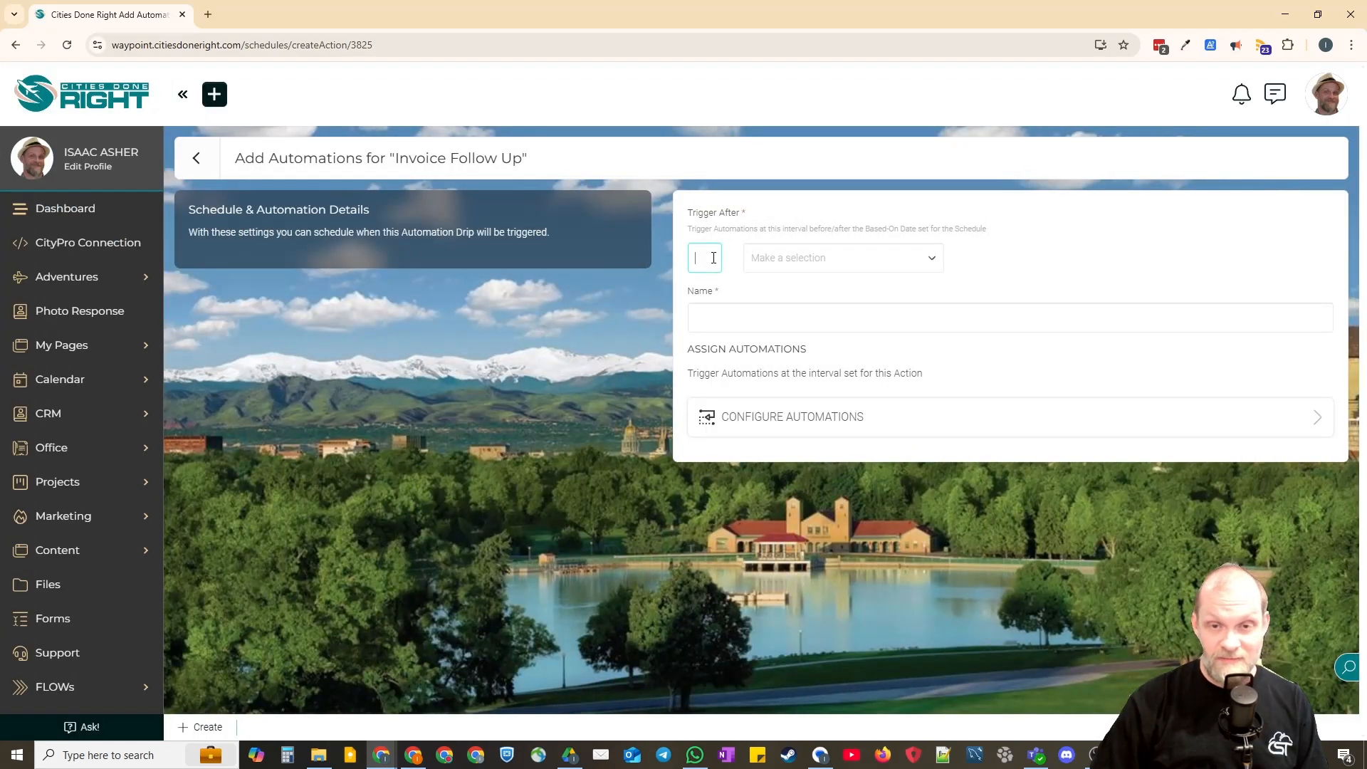
pyautogui.write('30')
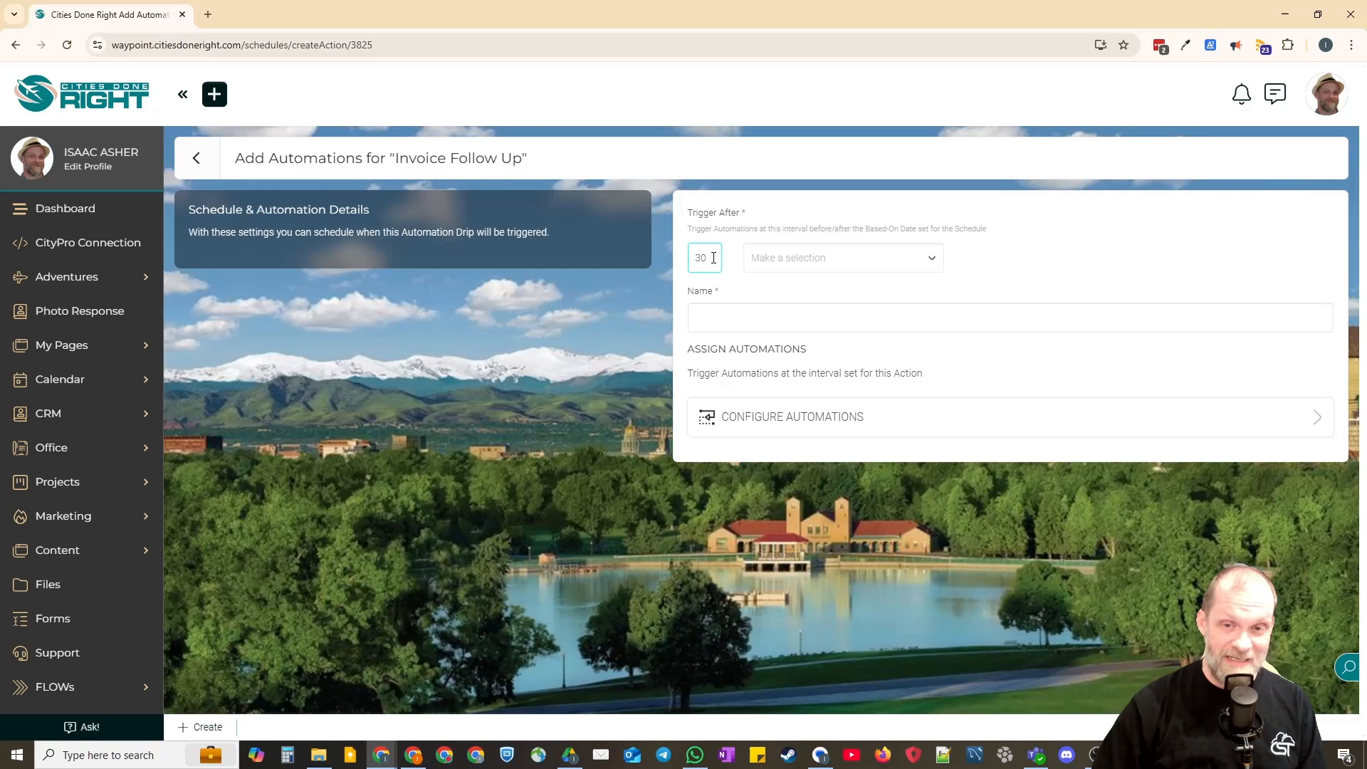
pyautogui.click(790, 256)
pyautogui.click(760, 349)
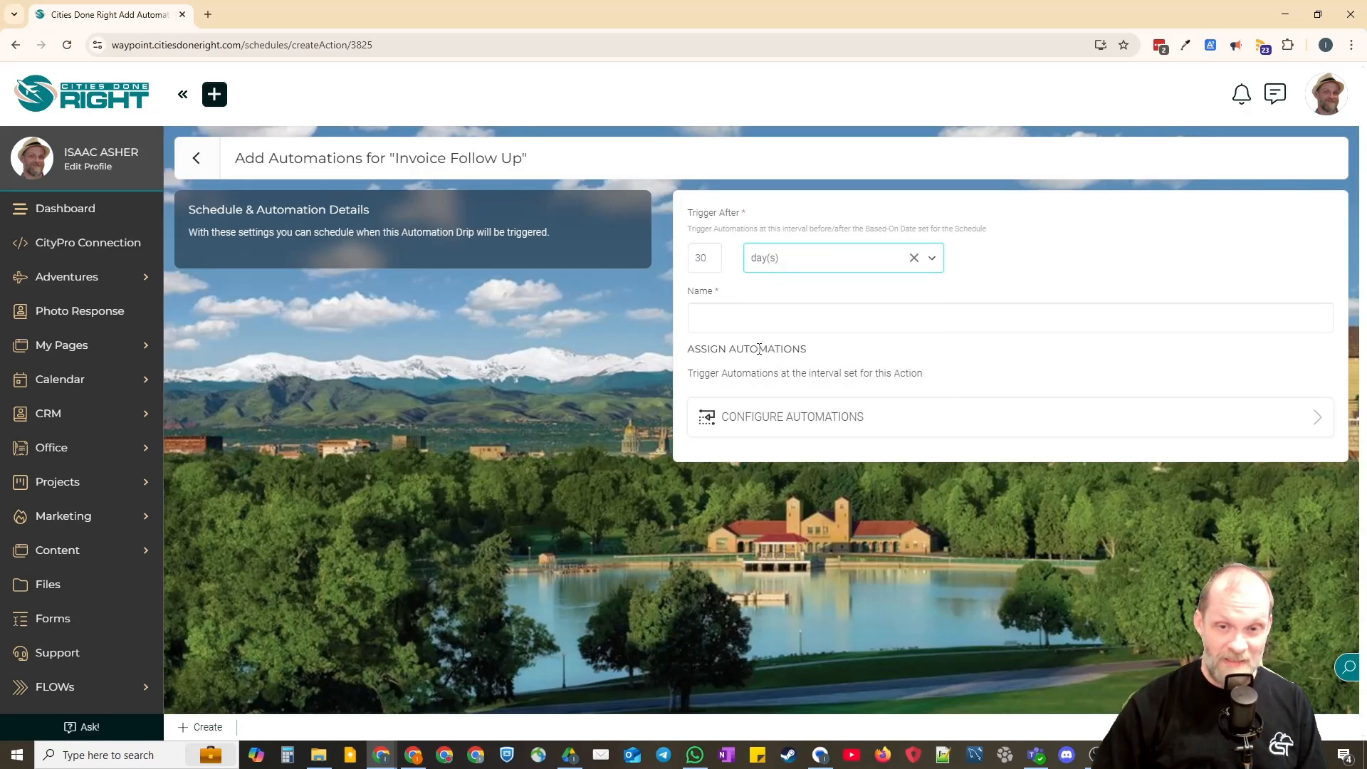
pyautogui.click(744, 319)
pyautogui.write('Suspen')
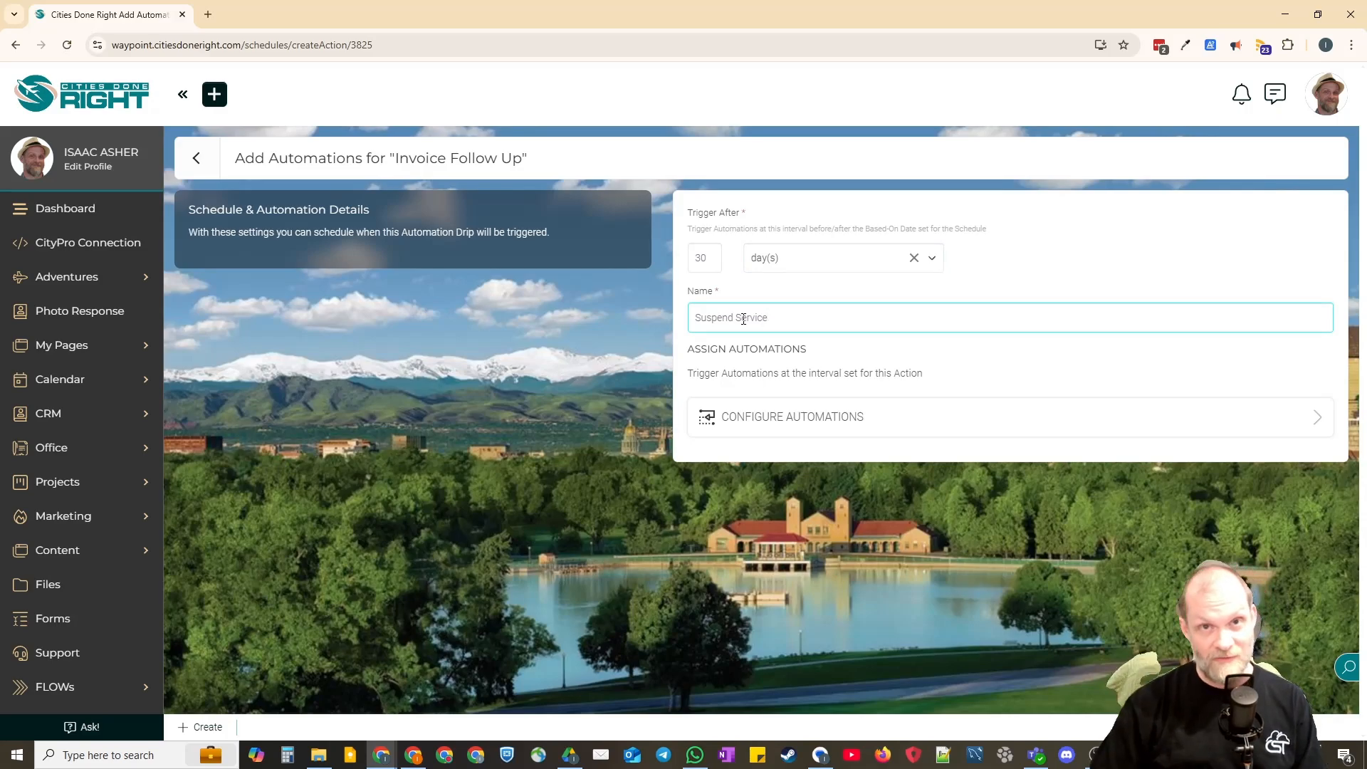
pyautogui.write('d Service')
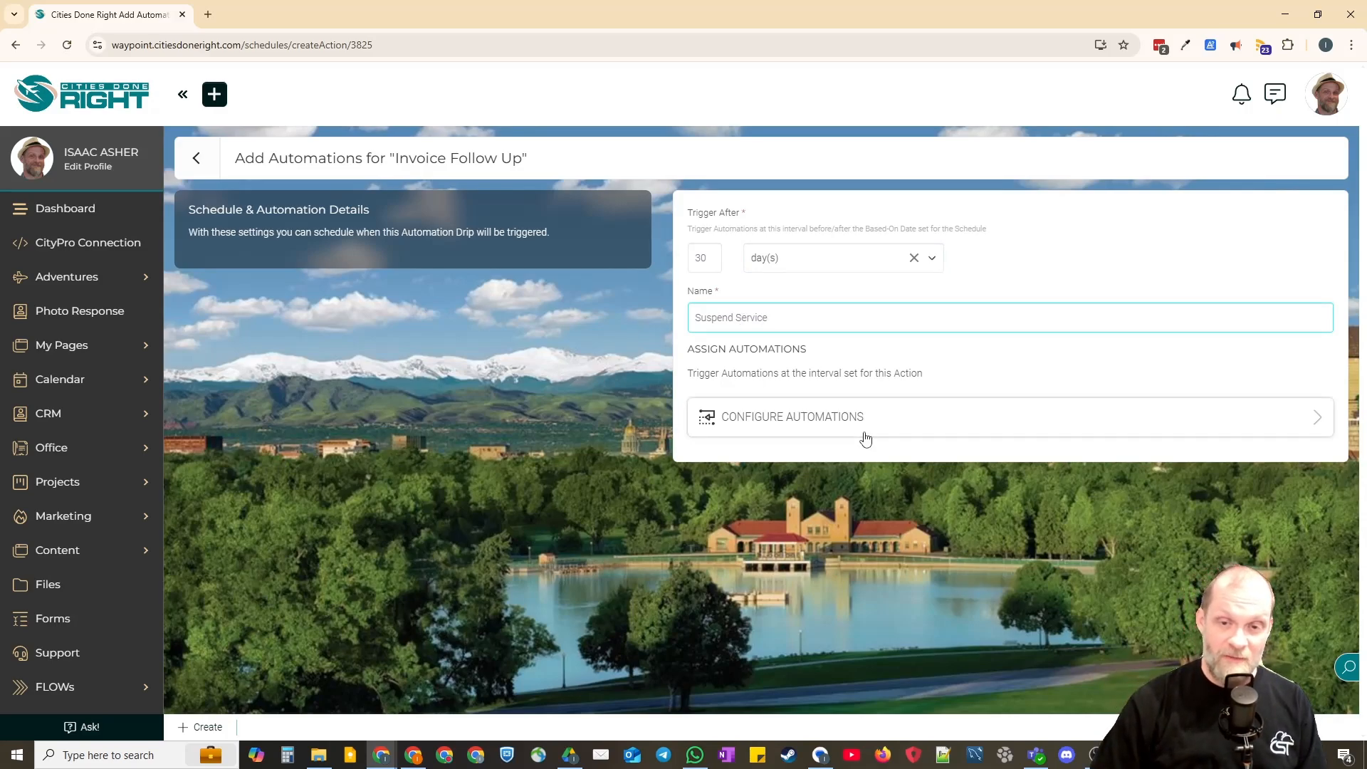
# Add a Send Email to Target action with the subject "Service Suspended" to the 30-day automation
pyautogui.click(862, 426)
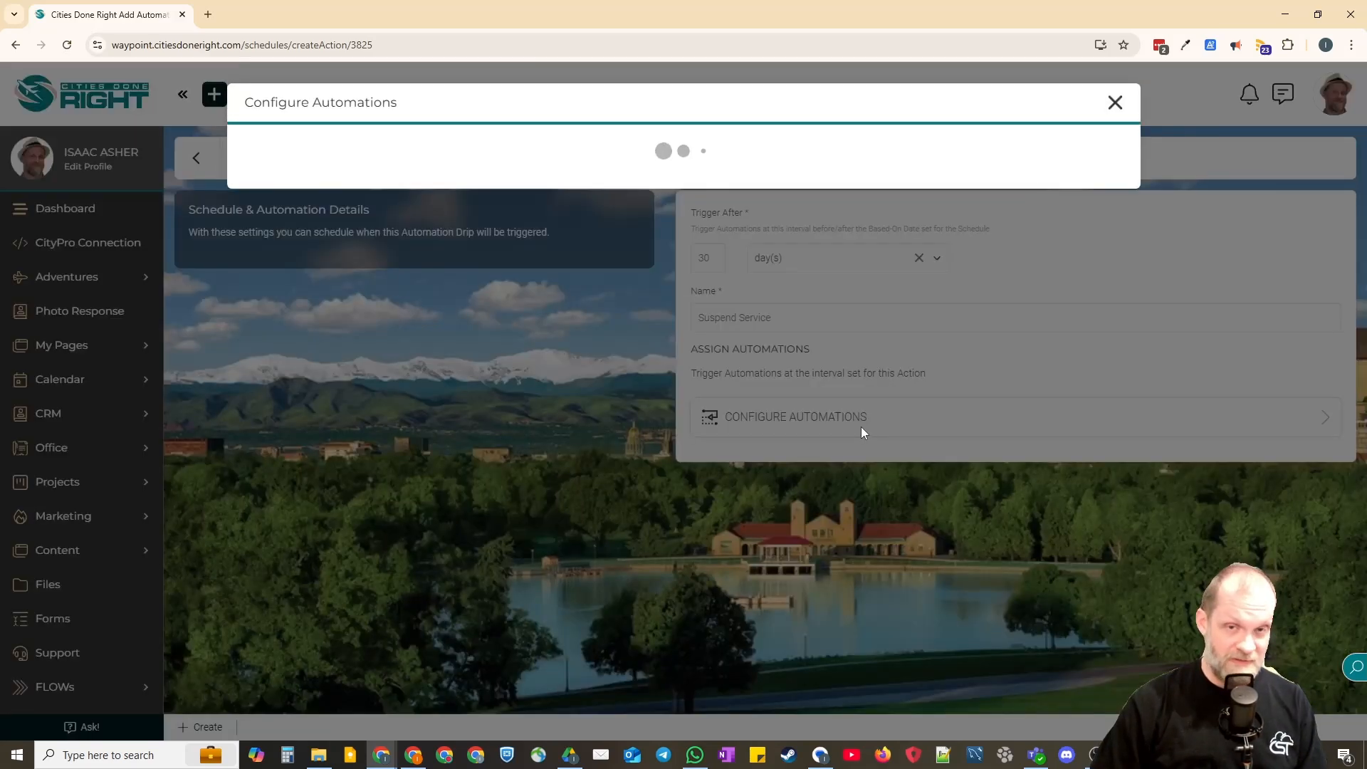
pyautogui.click(699, 183)
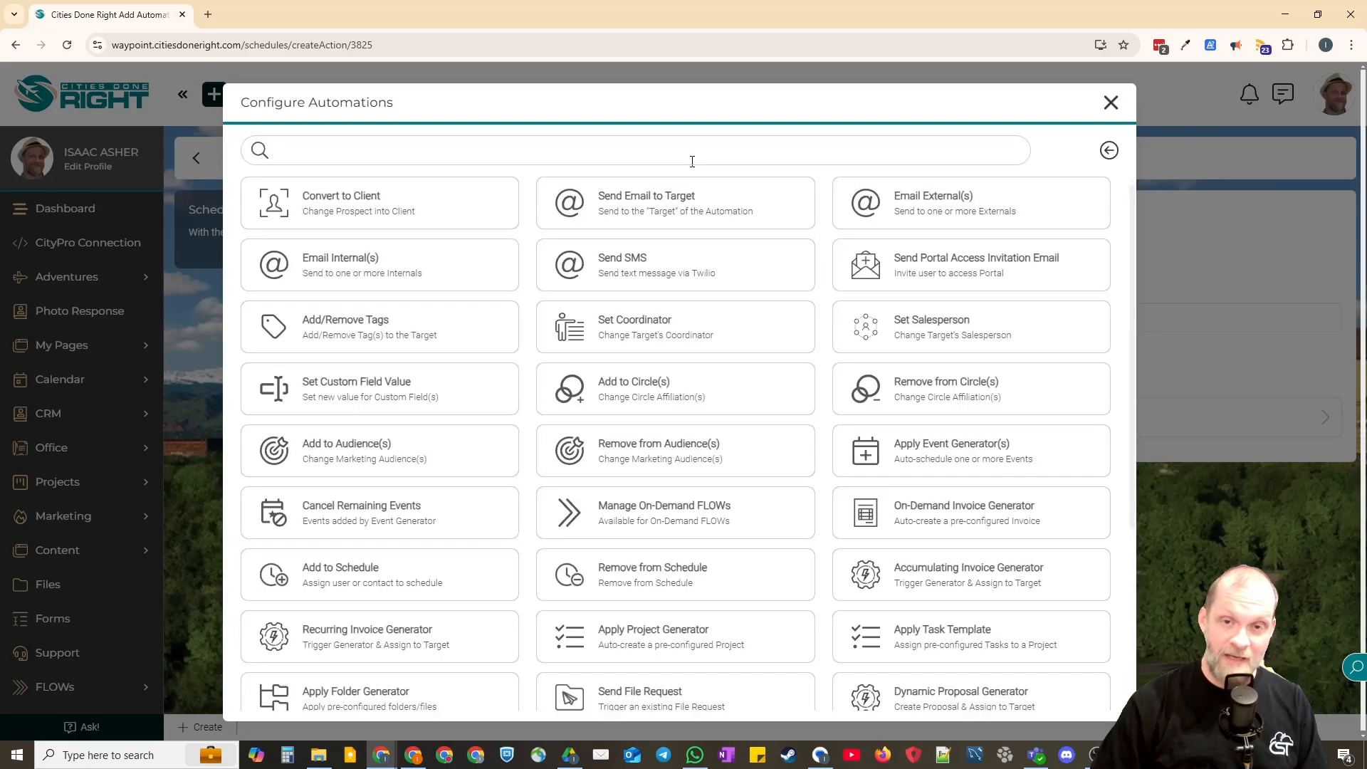
pyautogui.click(693, 213)
pyautogui.click(647, 309)
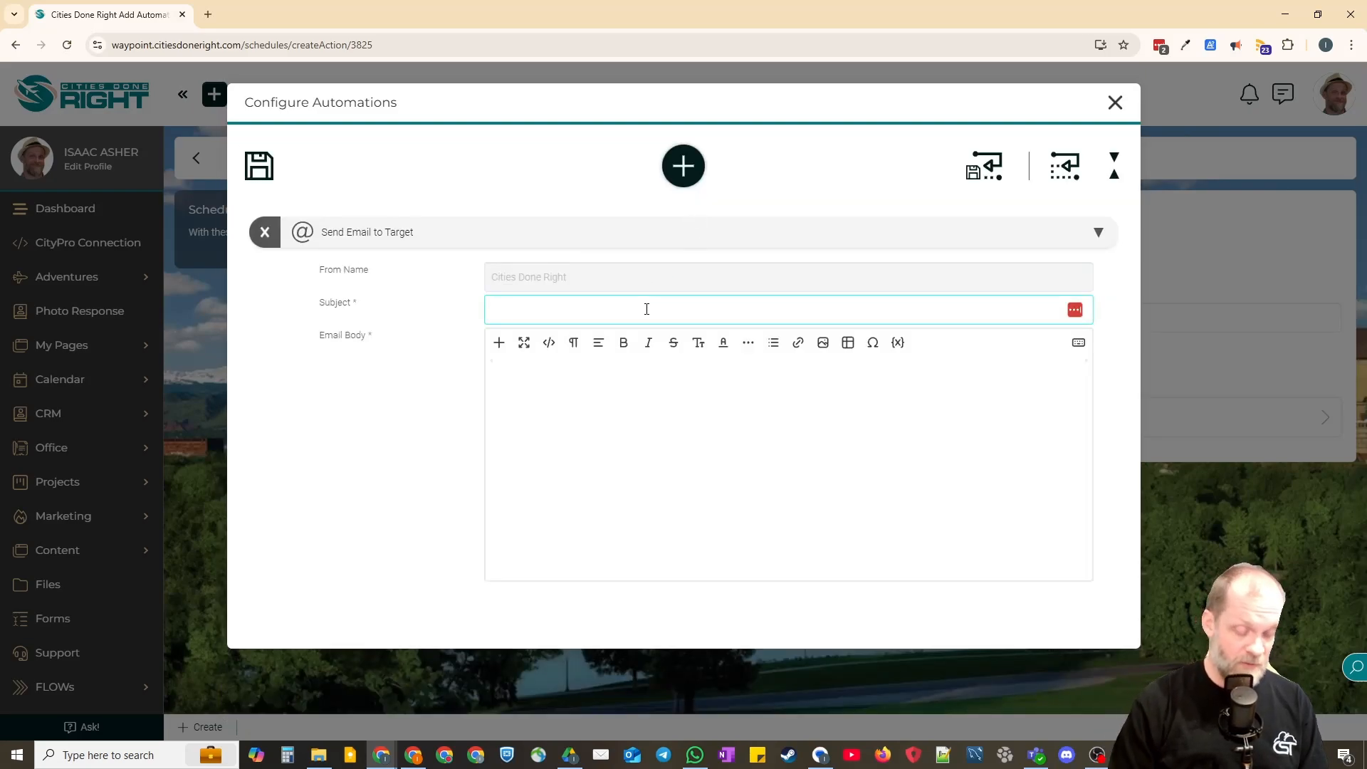
pyautogui.write('Service Suspended')
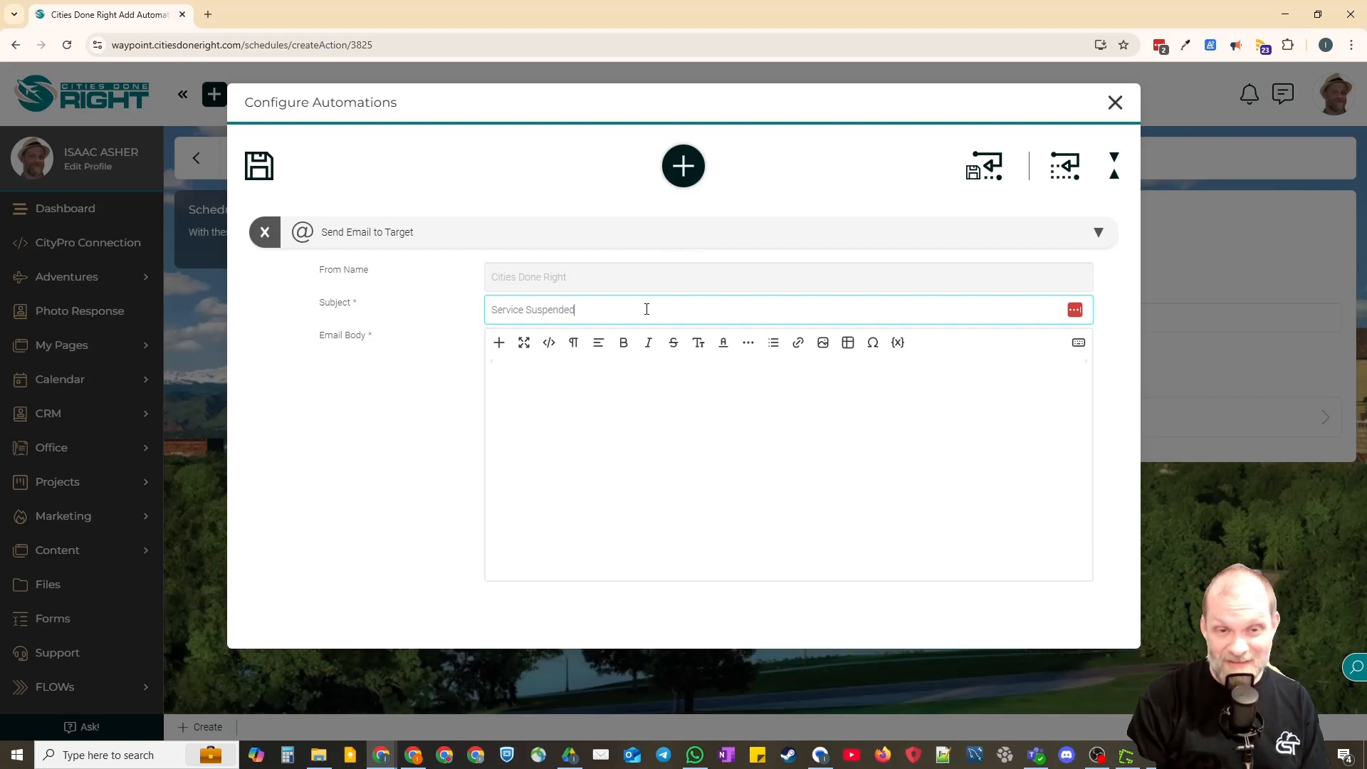
# Write the email body "Your service has been suspended due to non-payment."
pyautogui.press('Tab')
pyautogui.write('Y')
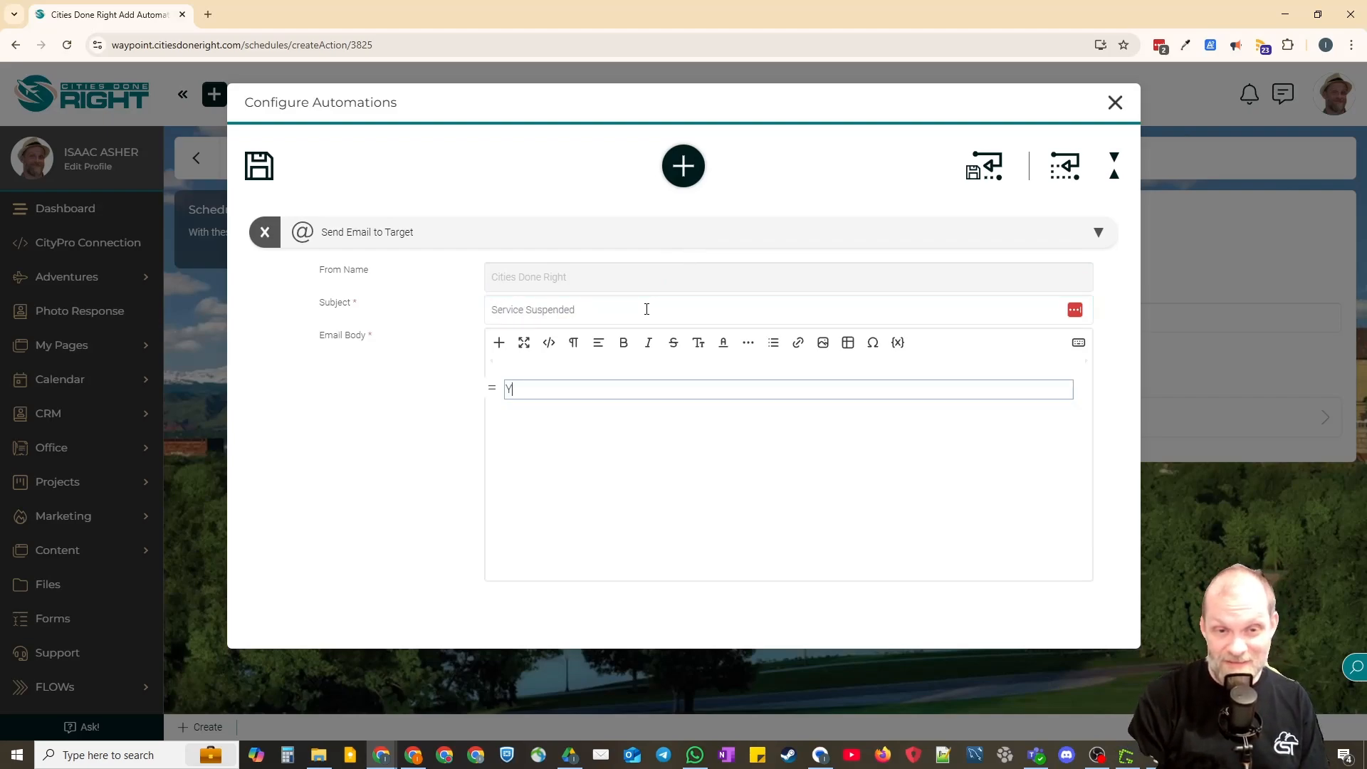
pyautogui.write('our service has b')
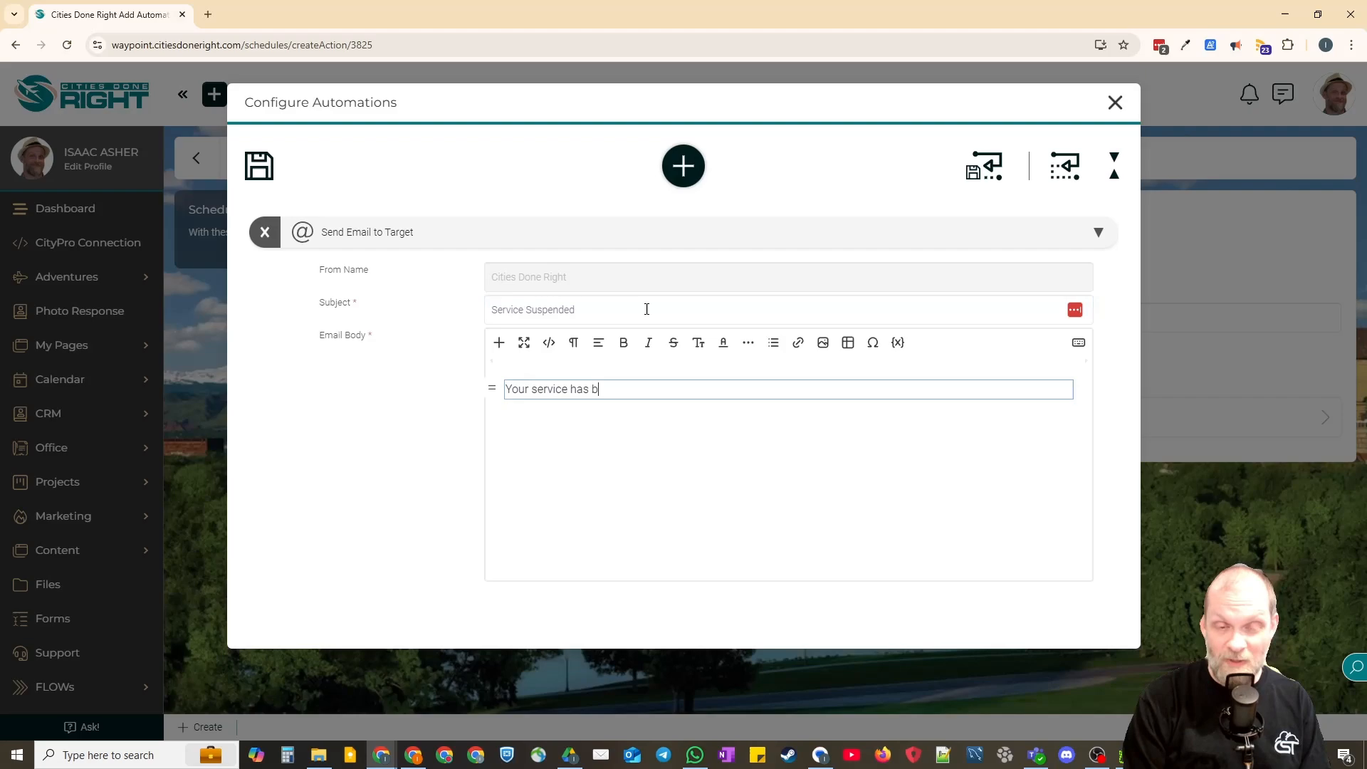
pyautogui.write('een suspende')
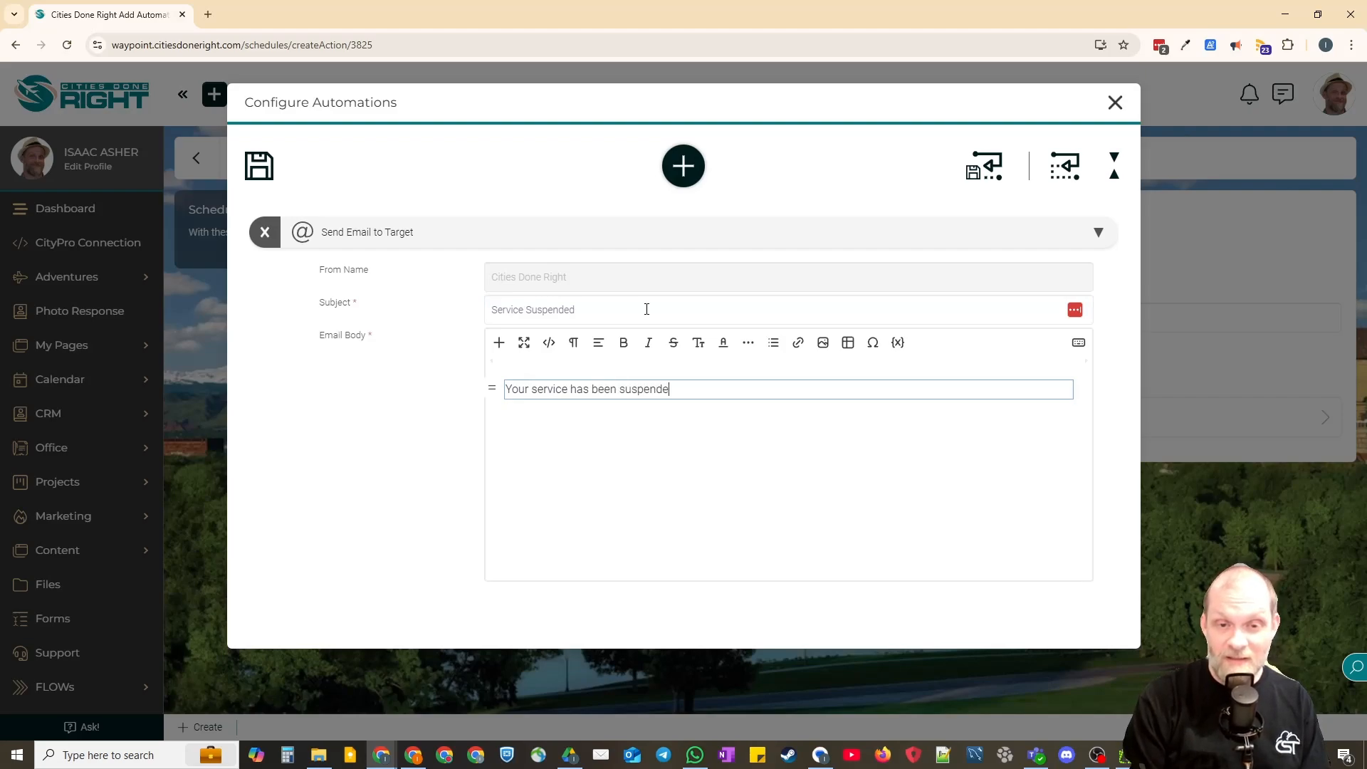
pyautogui.write('d due to non-payment.')
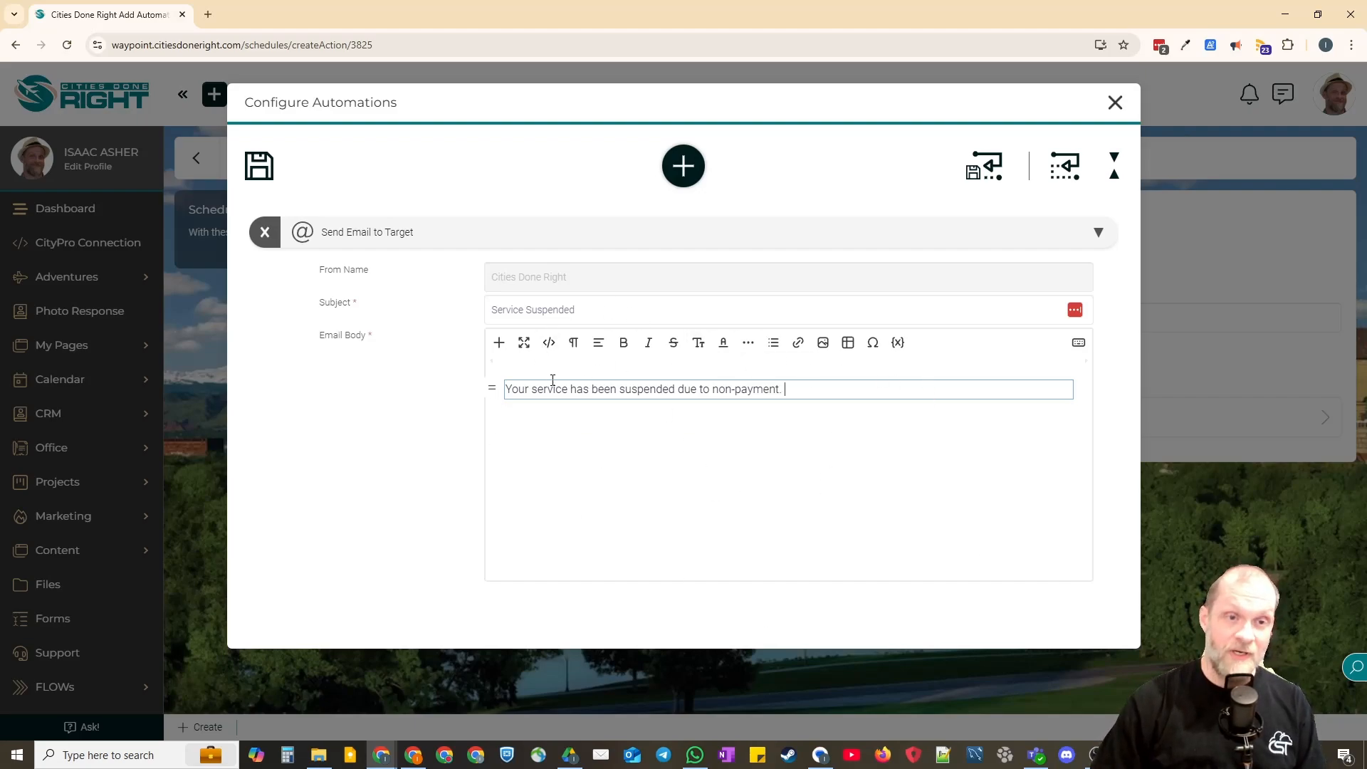
pyautogui.click(1099, 232)
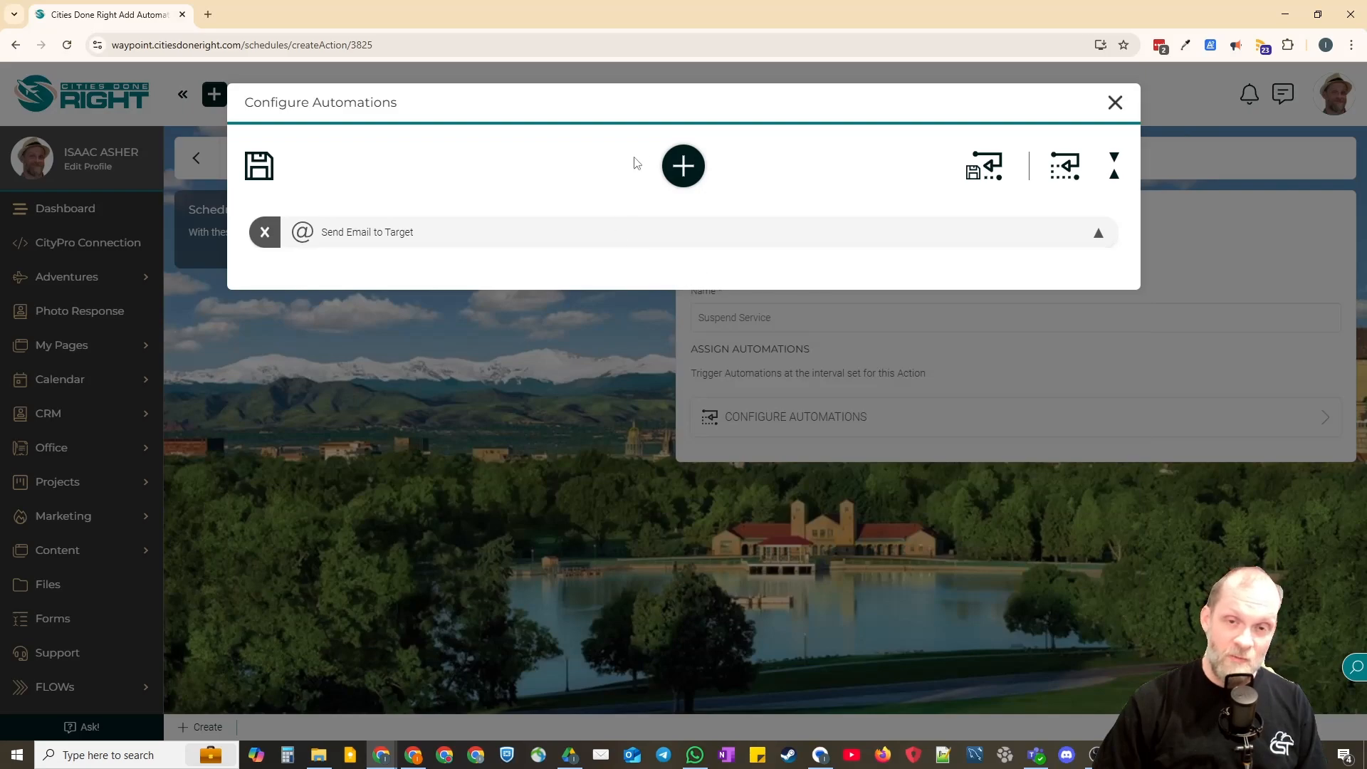
pyautogui.click(684, 166)
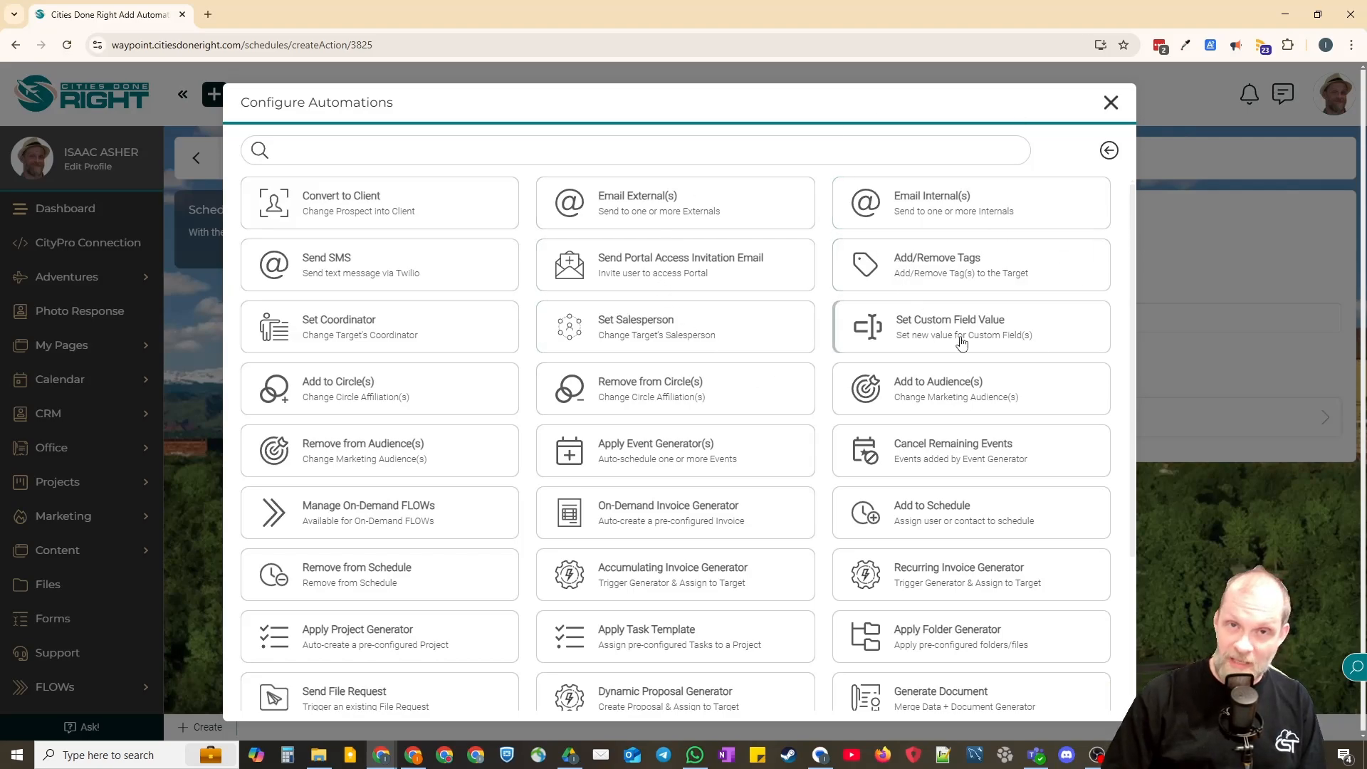
pyautogui.click(1109, 150)
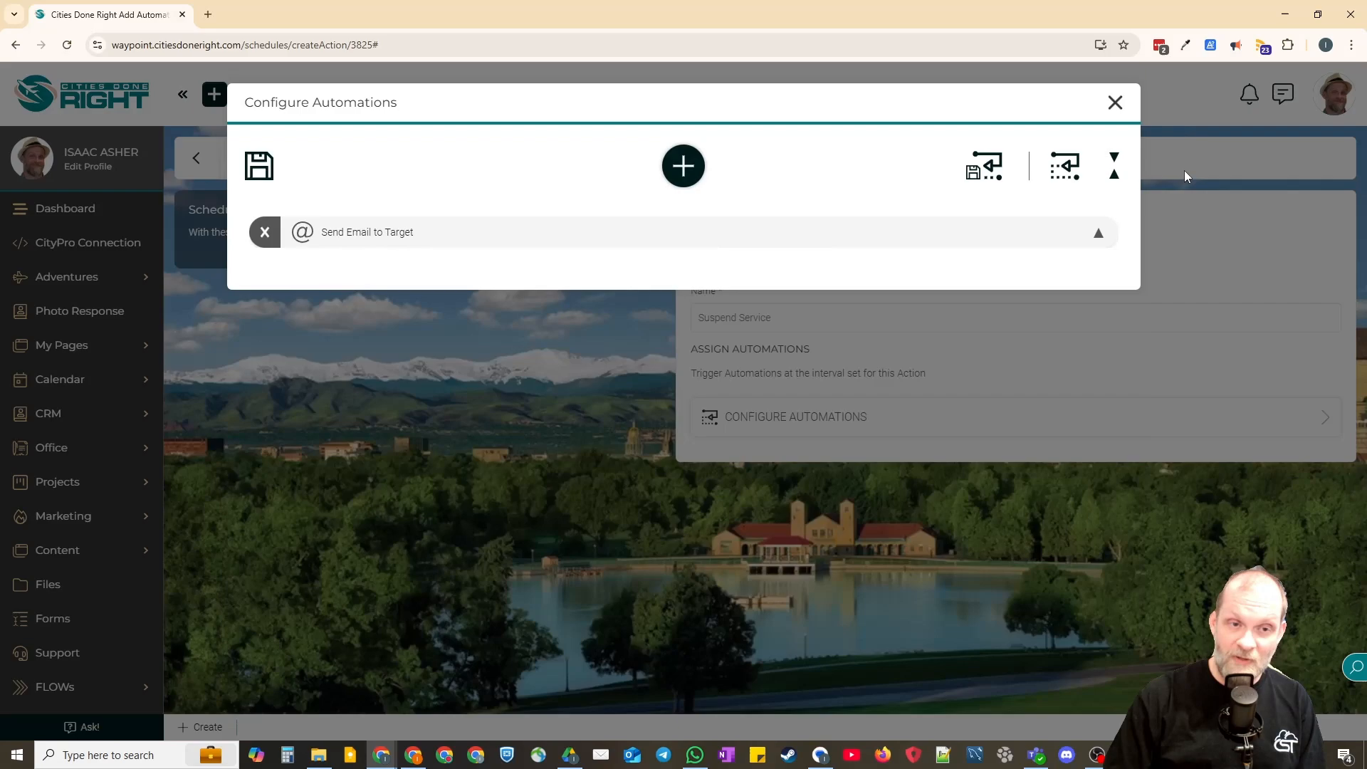
pyautogui.click(1099, 233)
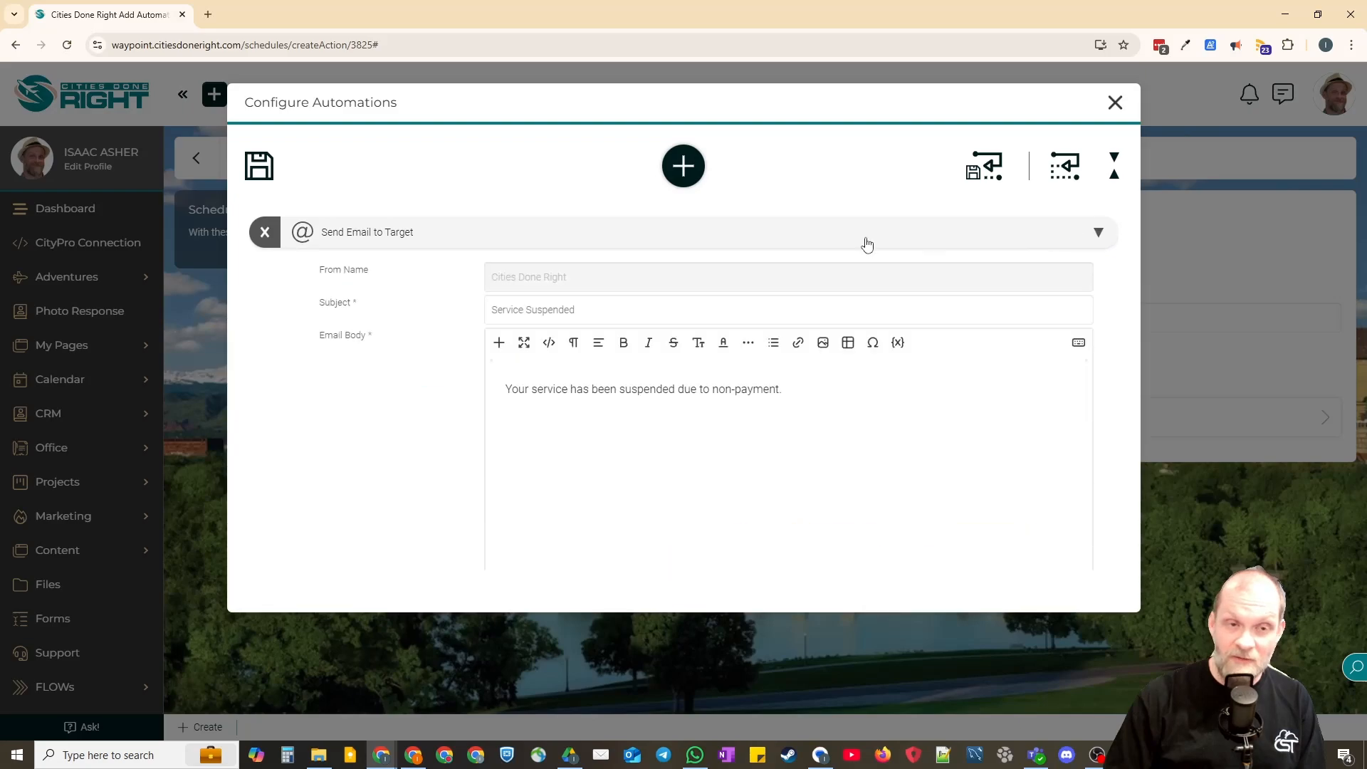
# Save the configured email action and create the "Suspend Service" automation
pyautogui.click(261, 168)
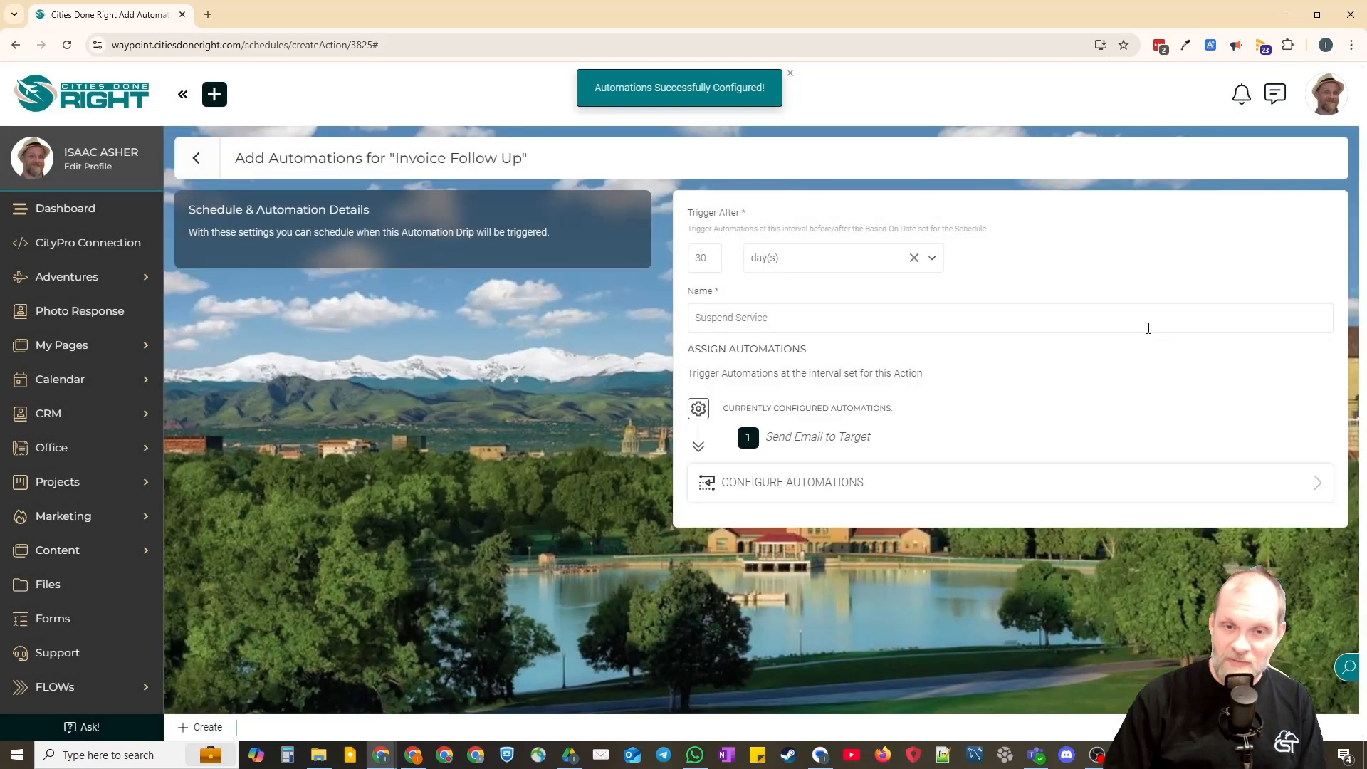
pyautogui.click(198, 727)
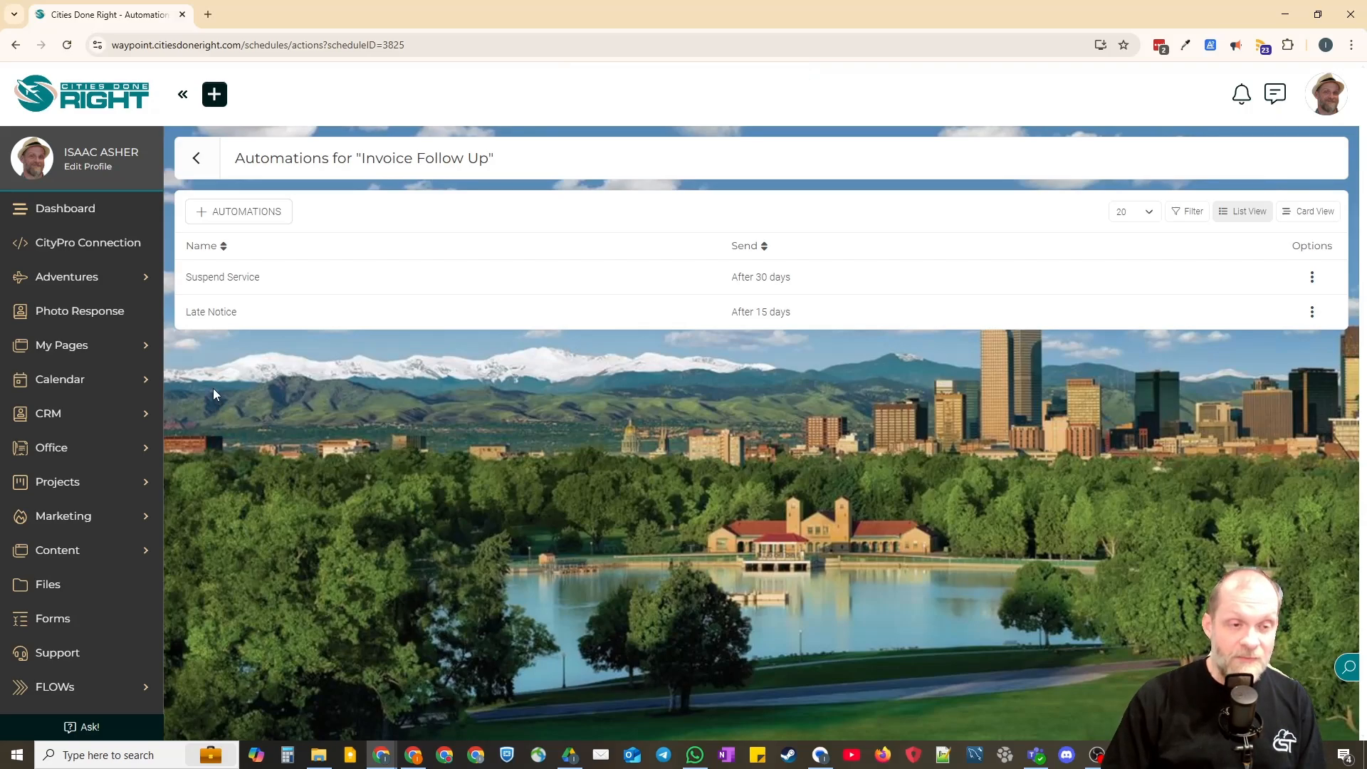
# Open the "Service Invoice" on-demand invoice generator for editing
pyautogui.click(60, 450)
pyautogui.click(58, 472)
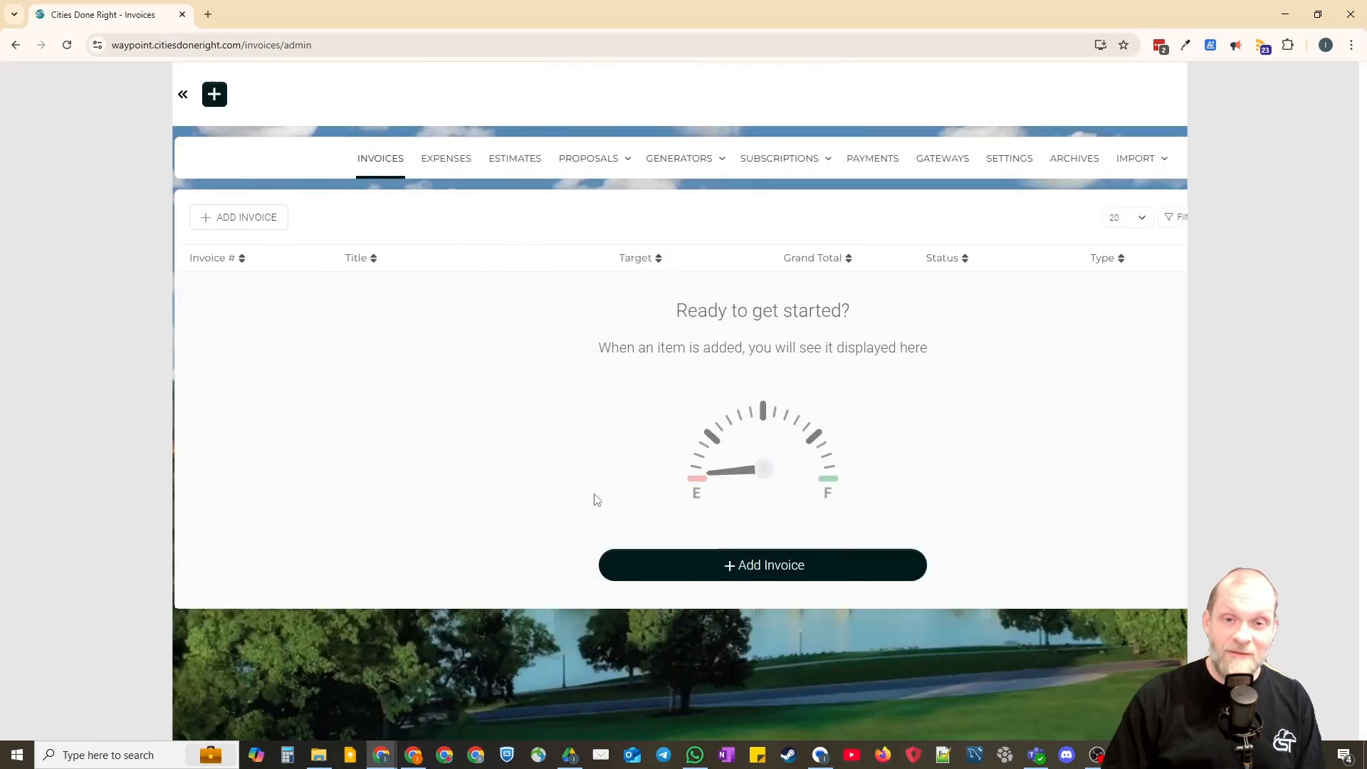
pyautogui.moveTo(708, 160)
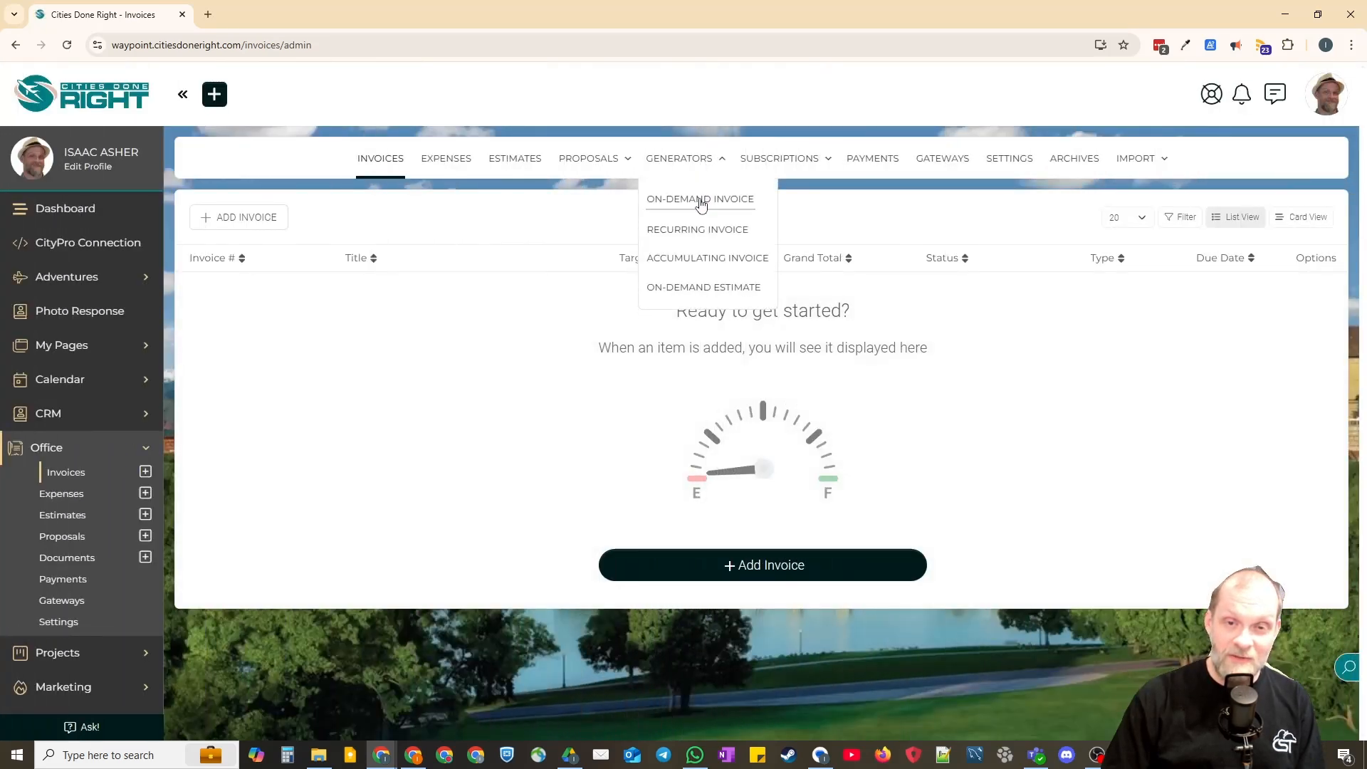
pyautogui.click(737, 203)
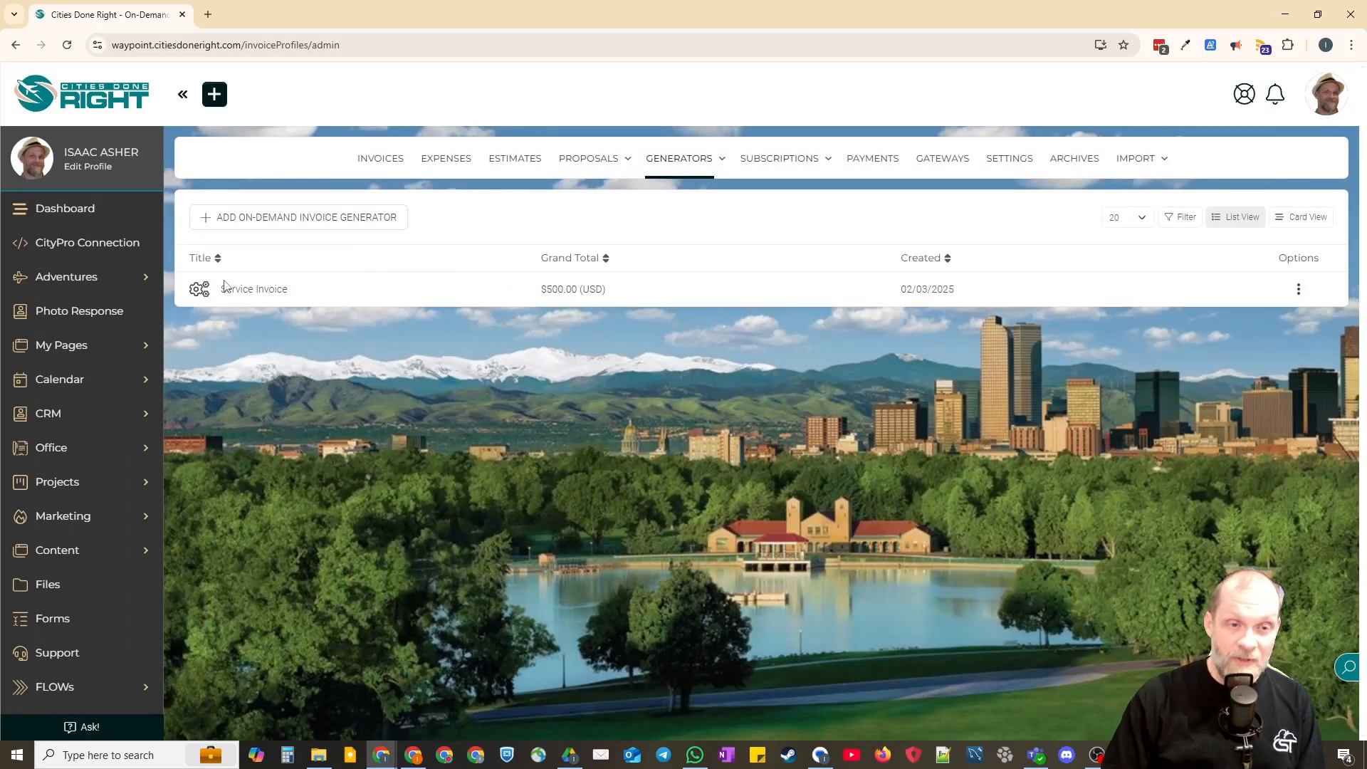
pyautogui.click(268, 293)
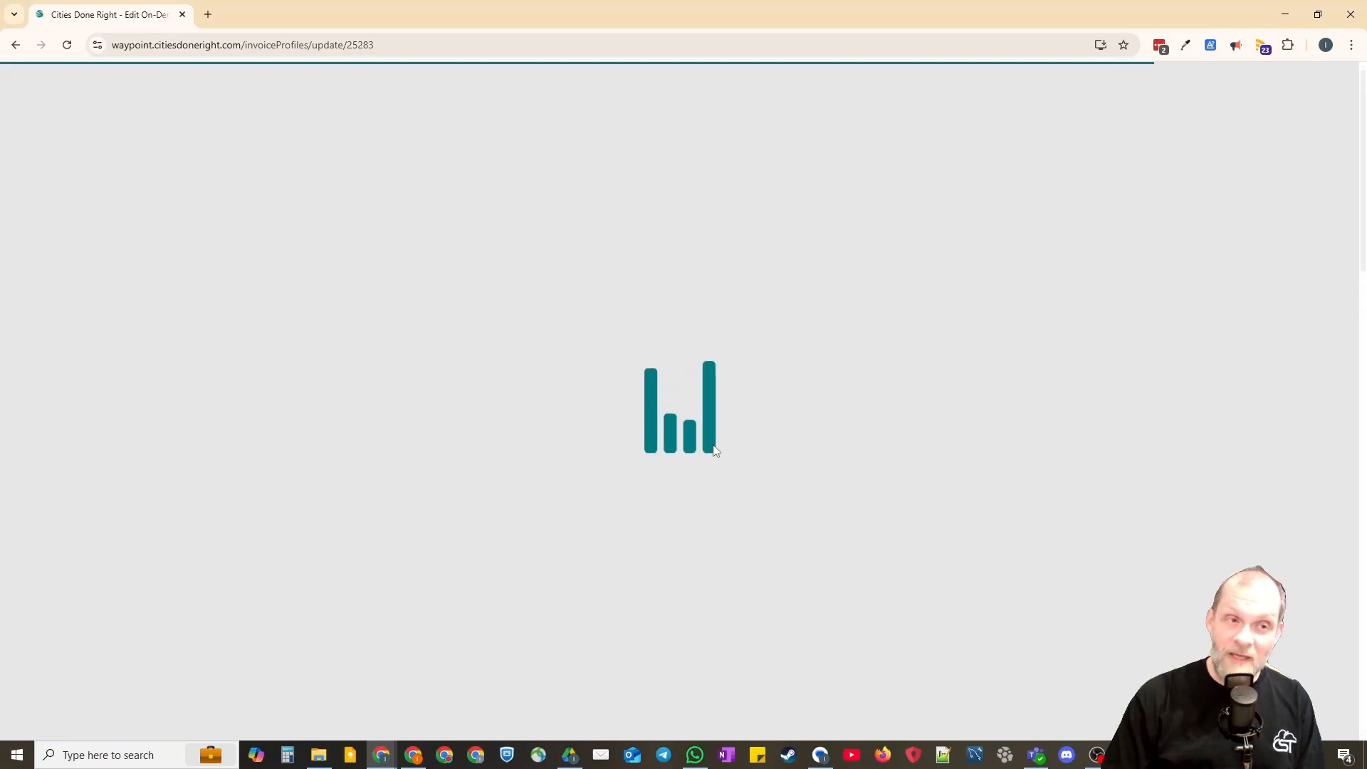
# Add a Remove from Schedule action to the automations triggered when the generator's invoice is paid
pyautogui.scroll(-7, 578, 479)
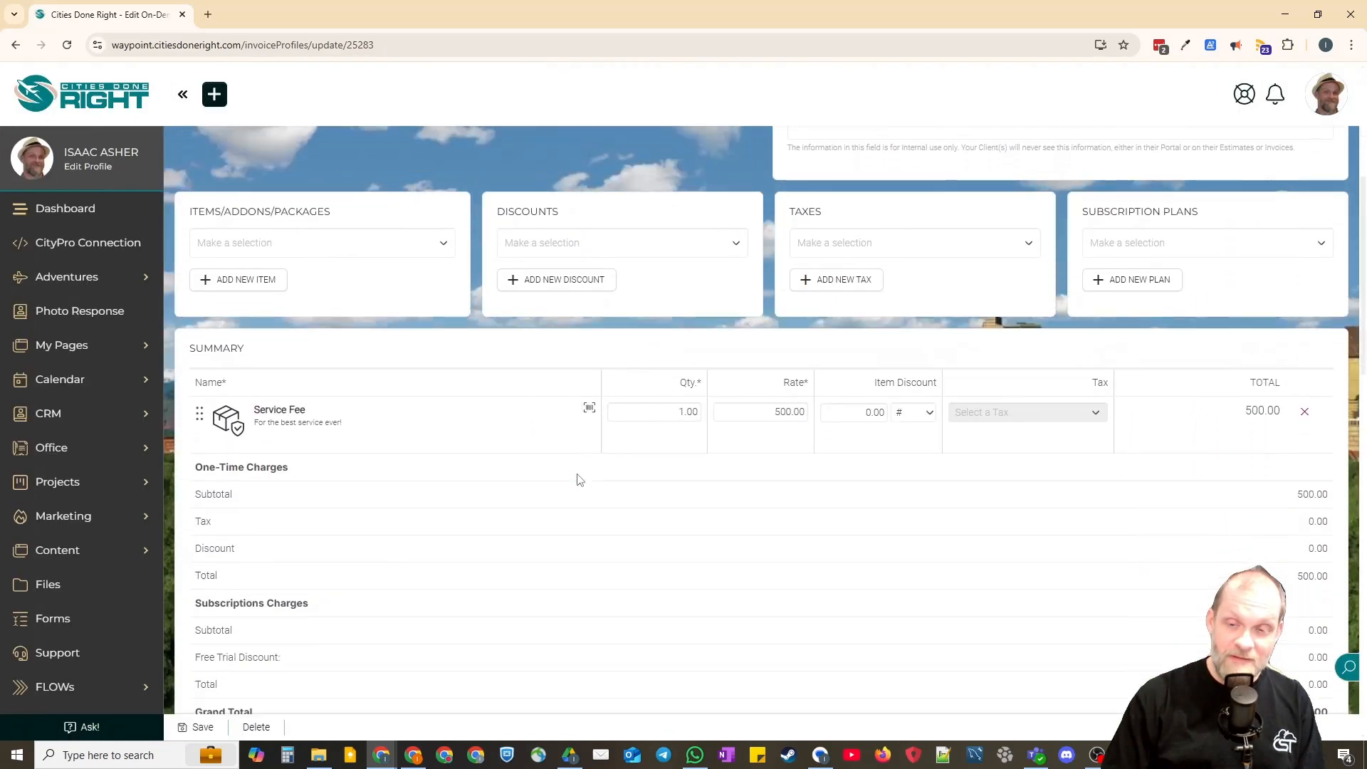
pyautogui.scroll(-12, 579, 480)
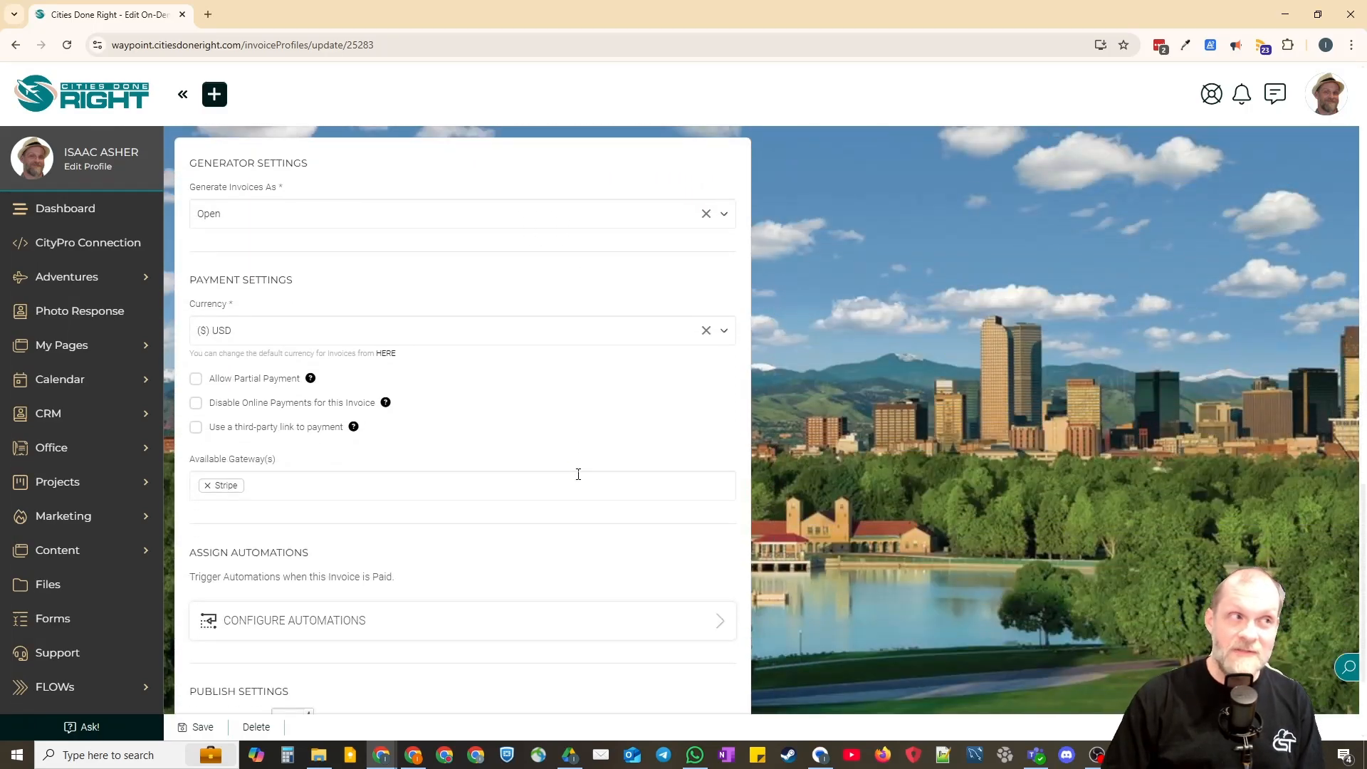
pyautogui.scroll(-3, 578, 474)
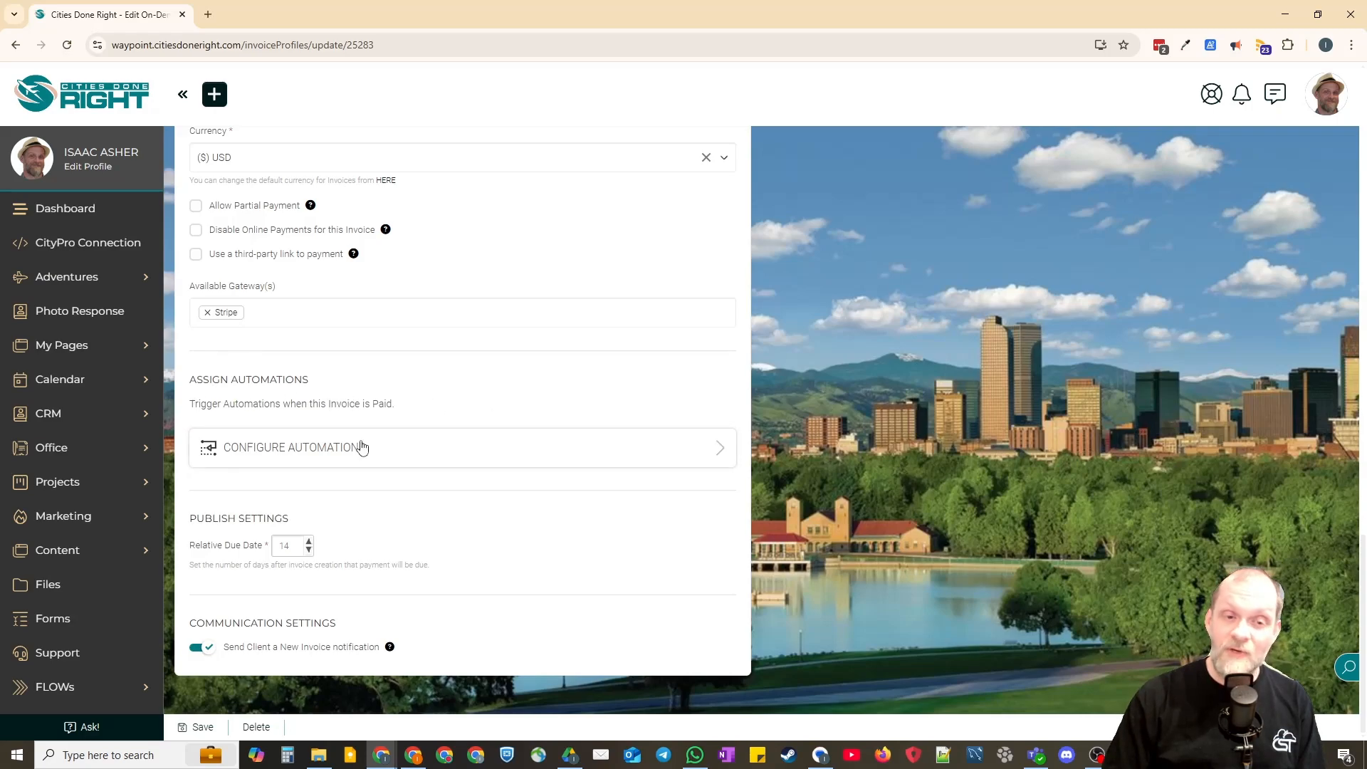
pyautogui.click(425, 449)
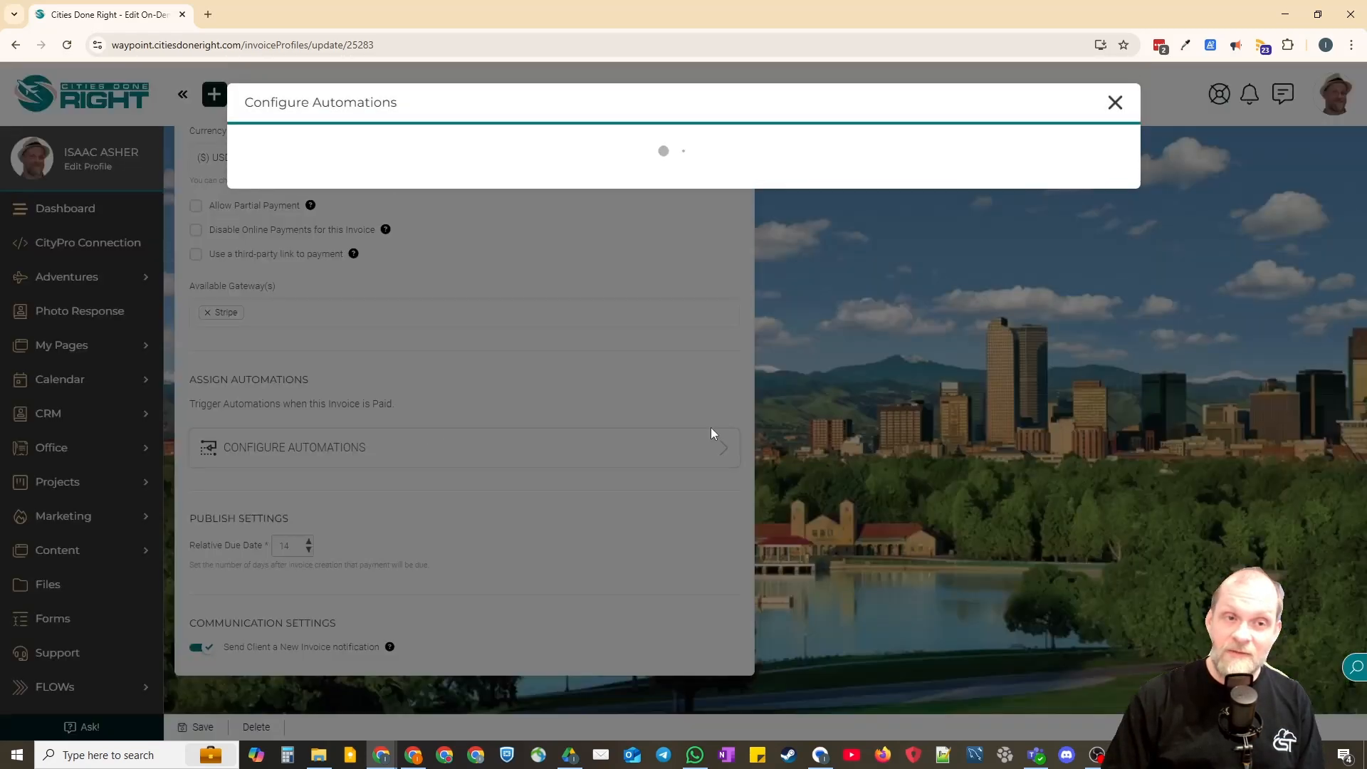
pyautogui.click(684, 171)
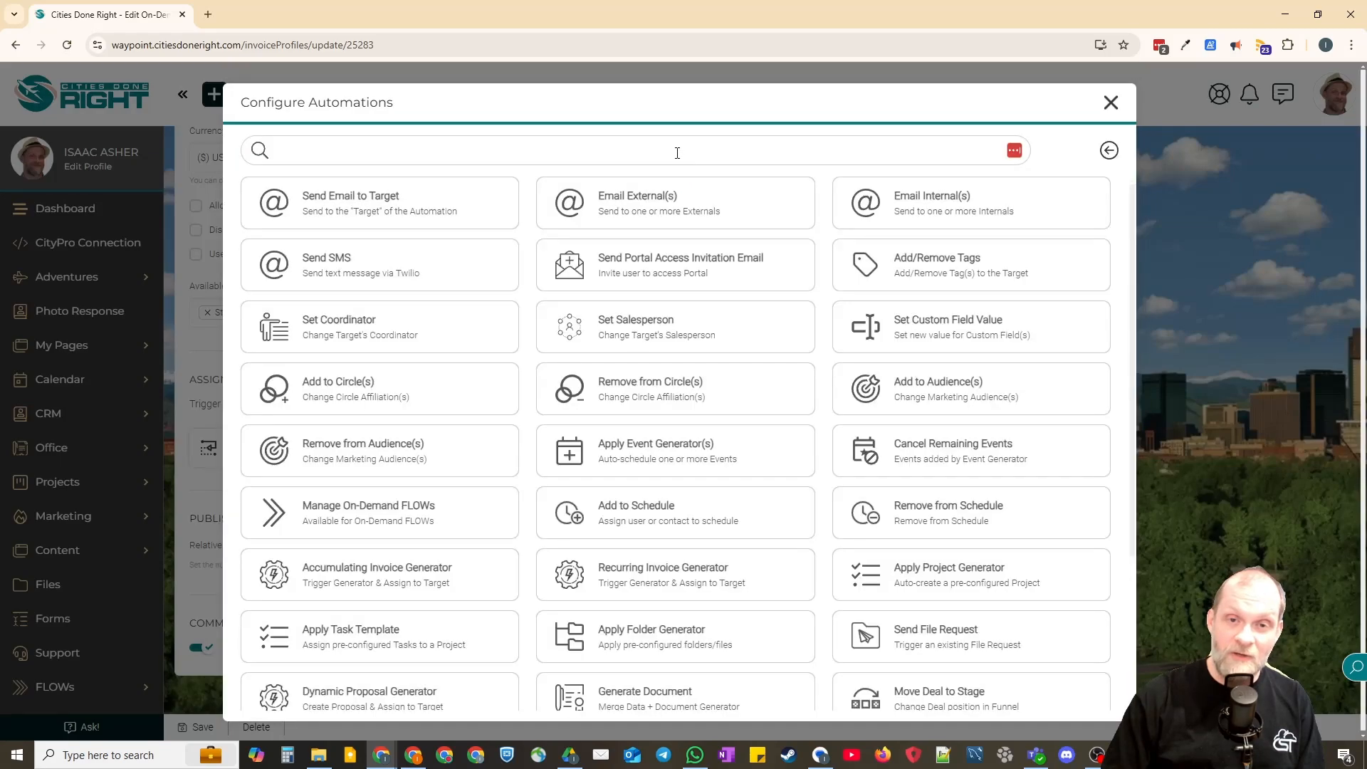
pyautogui.click(677, 150)
pyautogui.write('sche')
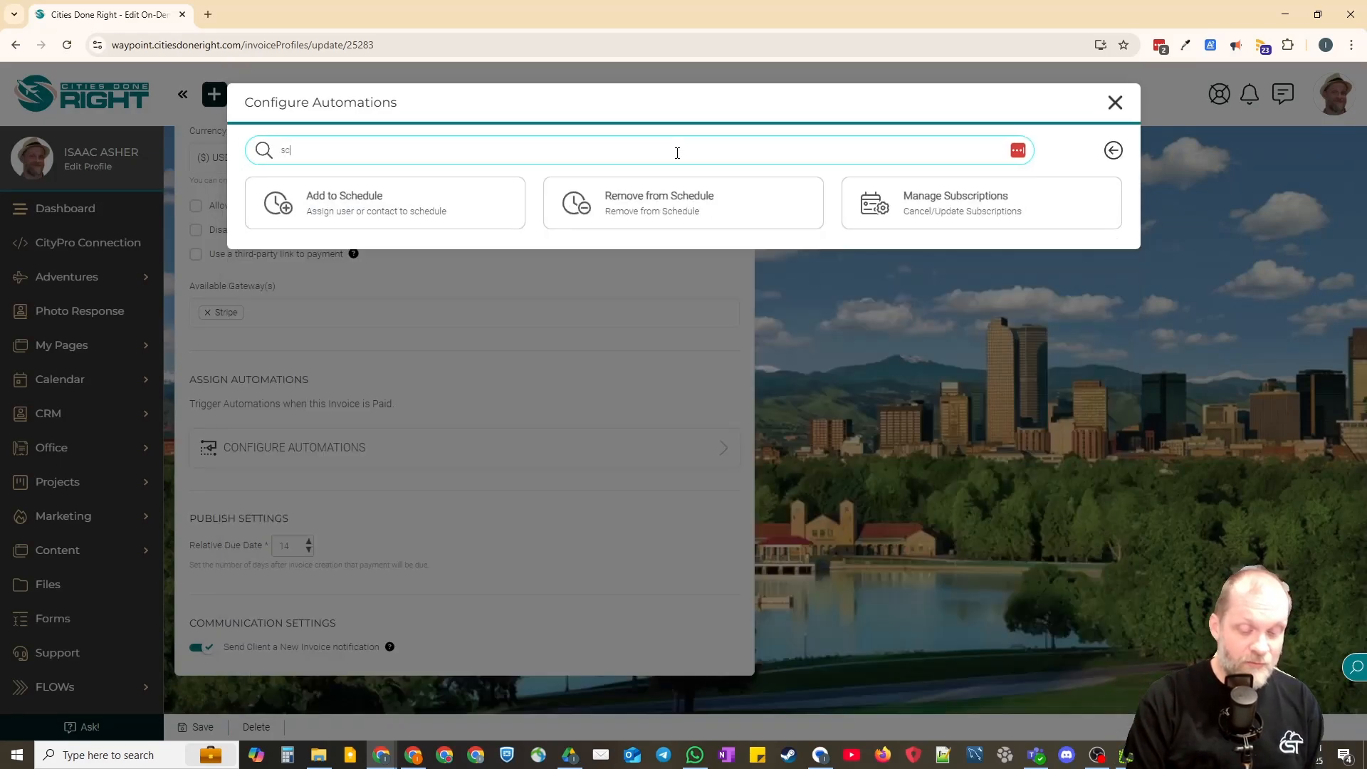
pyautogui.click(672, 207)
# Choose "Invoice Follow Up" as the schedule to remove from, and save both the automation and the invoice generator
pyautogui.click(1088, 278)
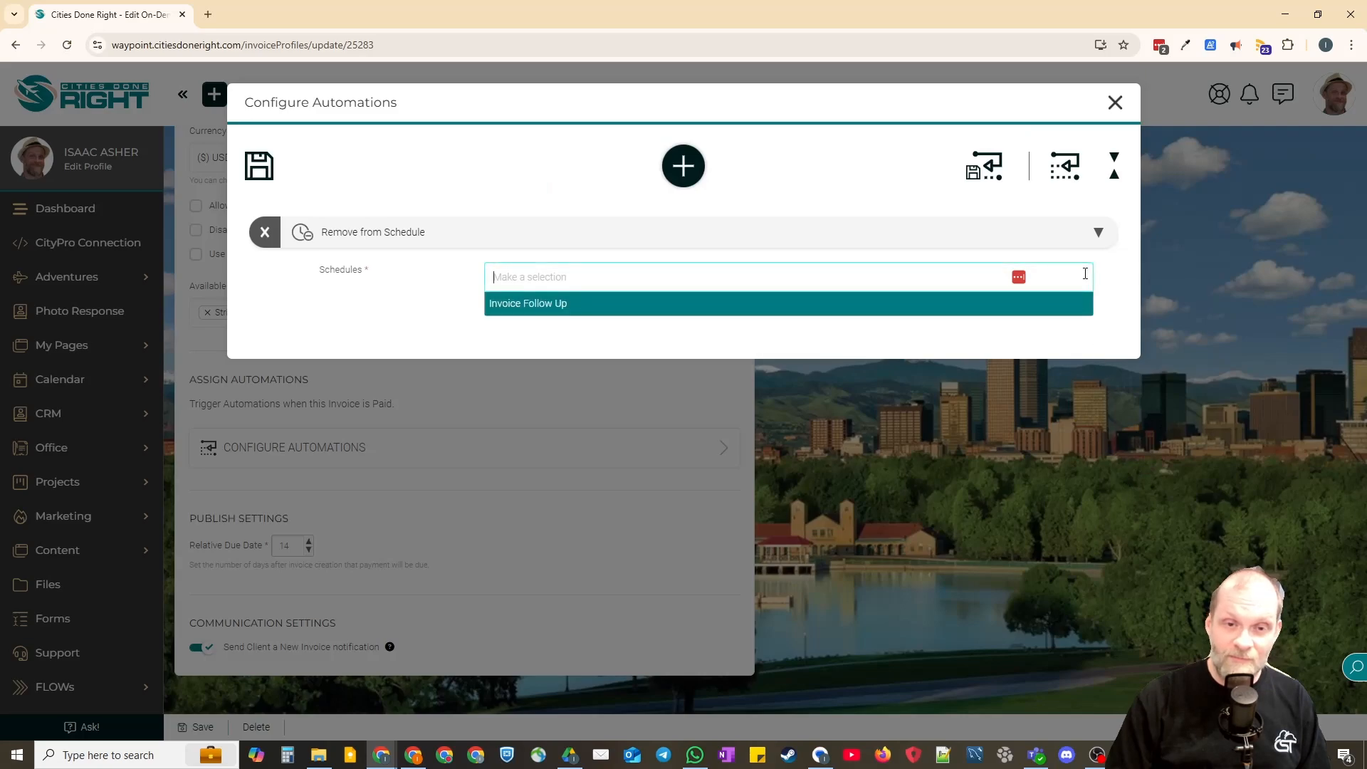
pyautogui.click(673, 304)
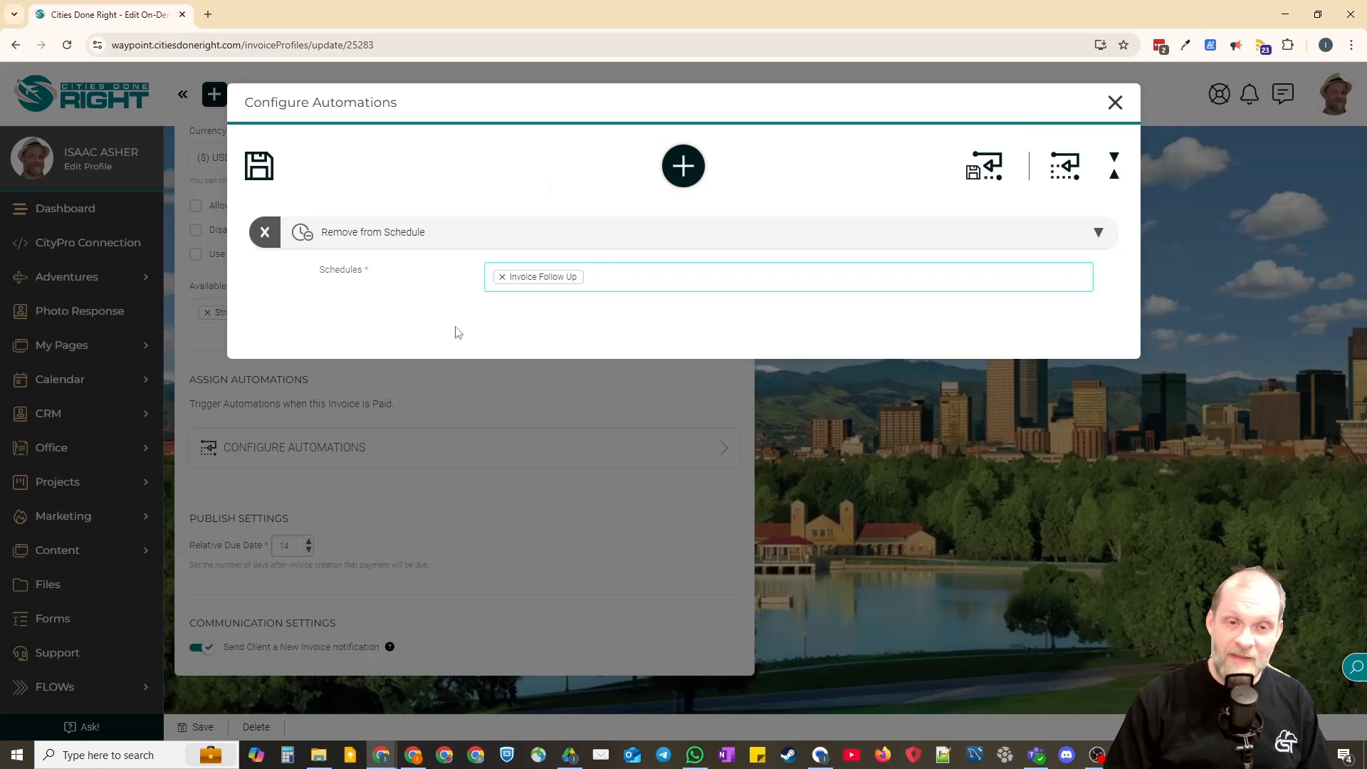
pyautogui.click(259, 166)
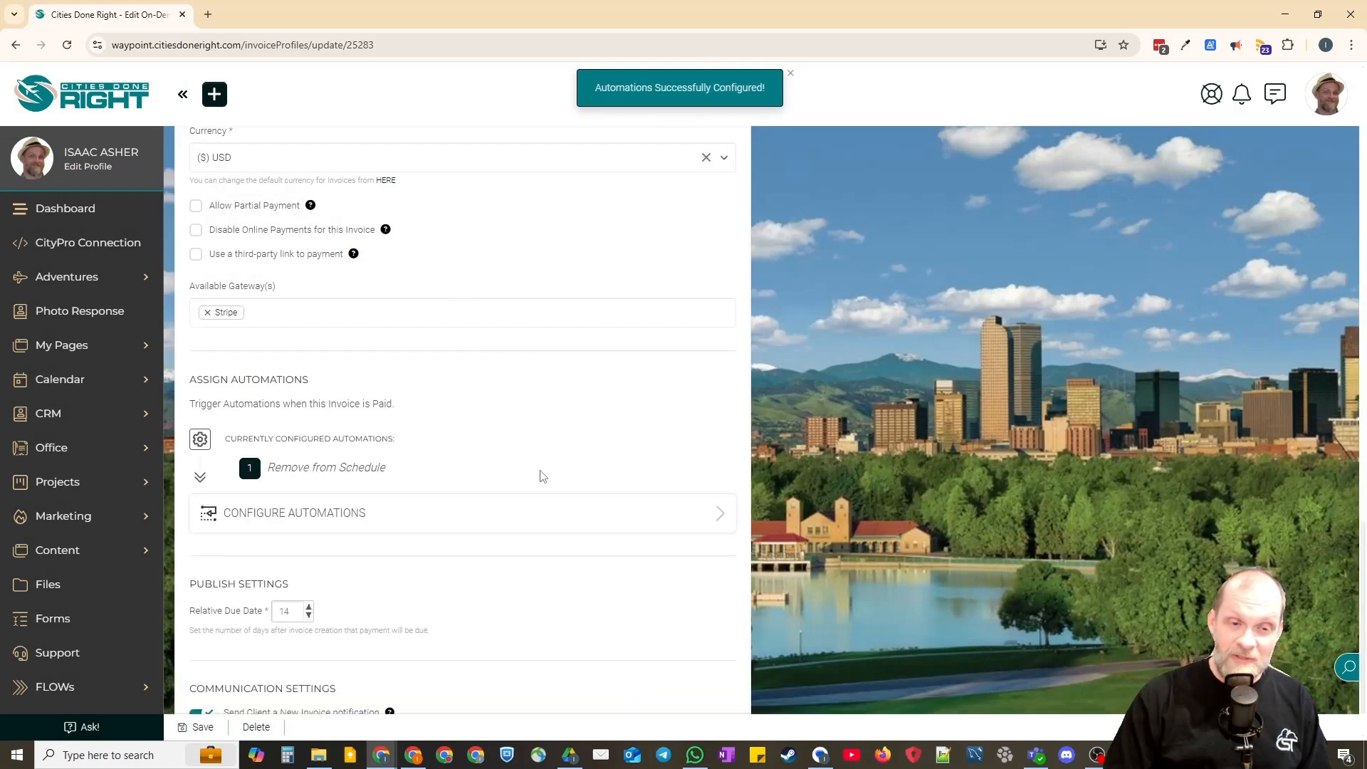
pyautogui.scroll(-2, 527, 480)
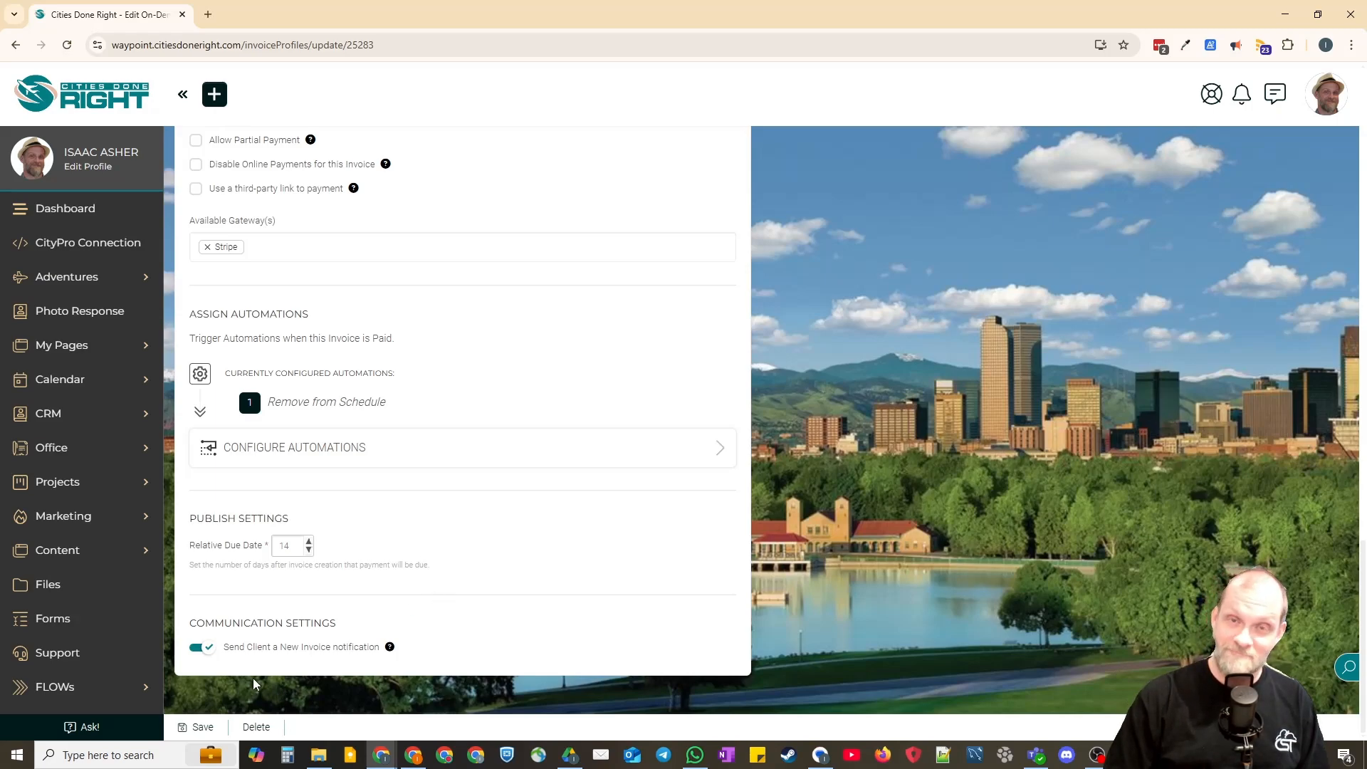
pyautogui.click(199, 727)
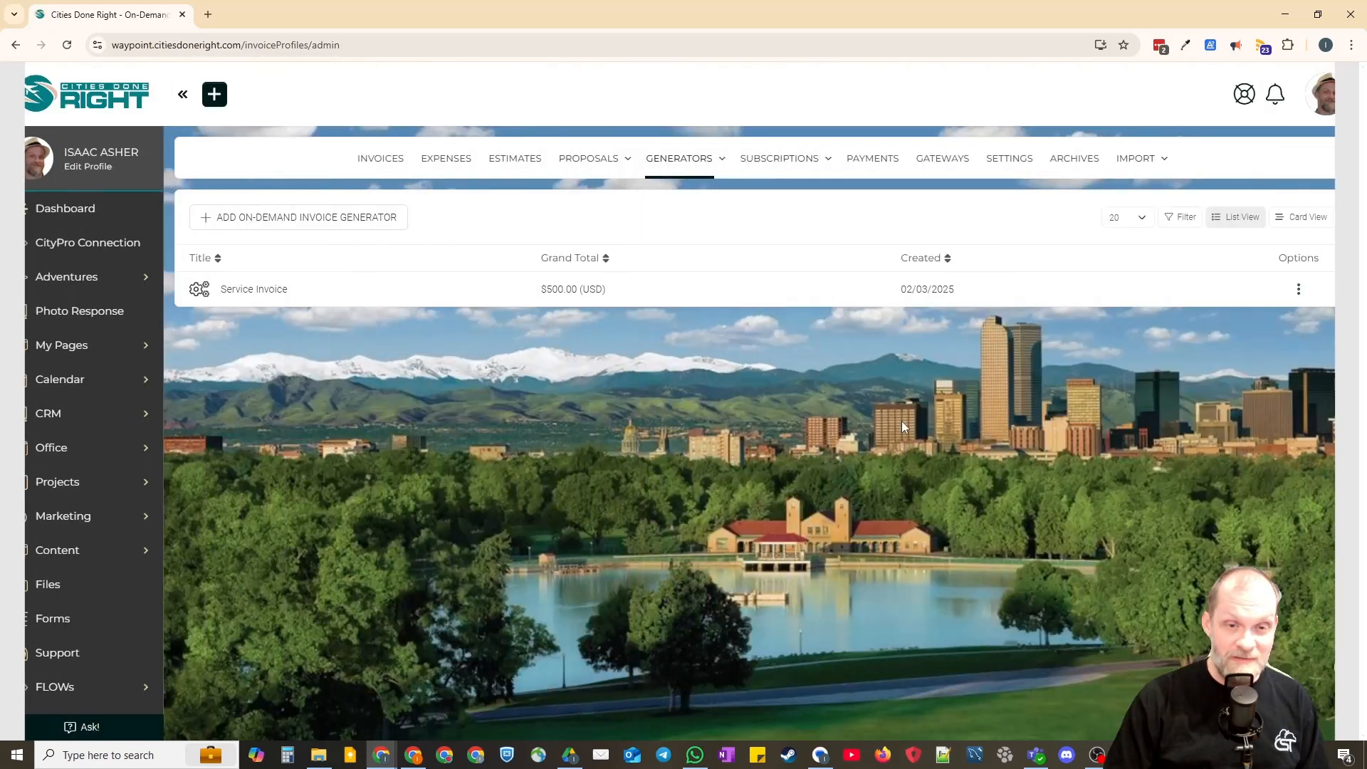
# Start a new auto-template in the Automations area and title it "Test"
pyautogui.scroll(-2, 60, 584)
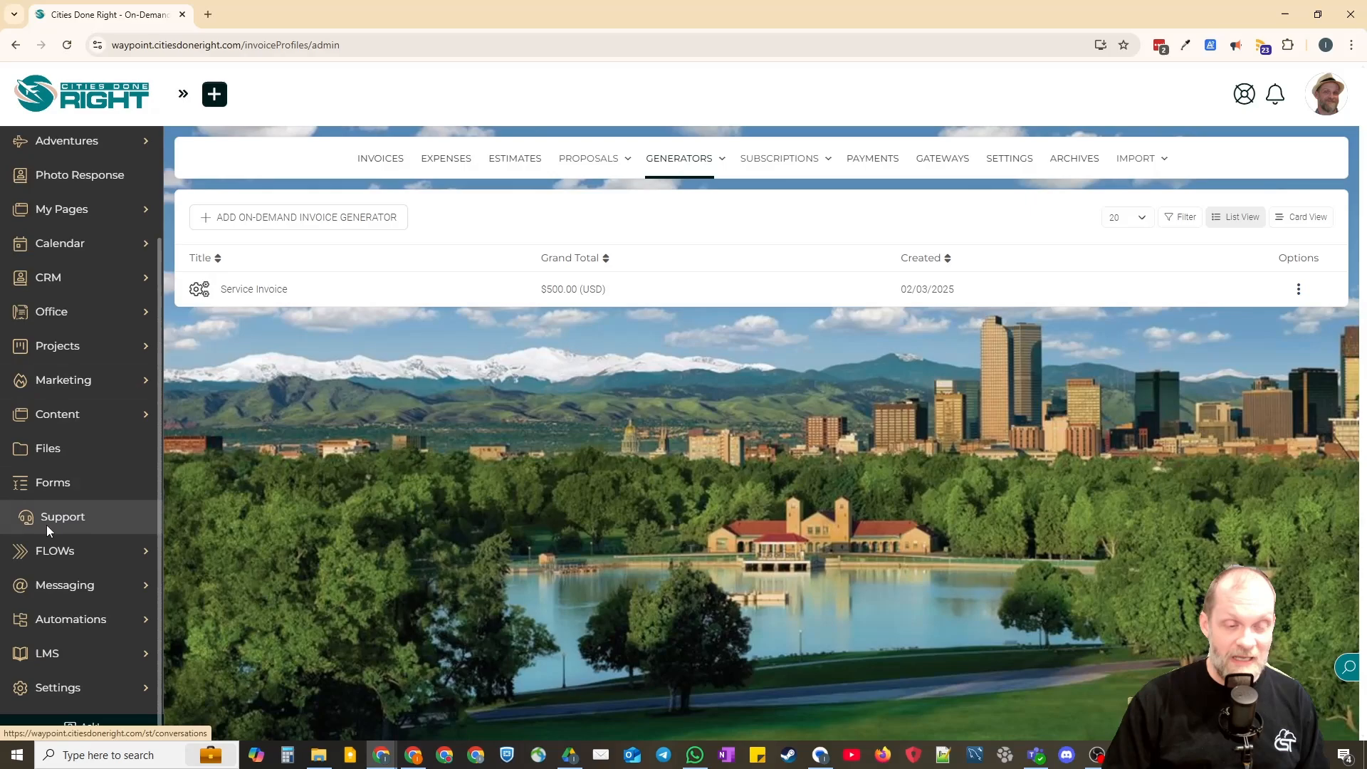
pyautogui.click(70, 625)
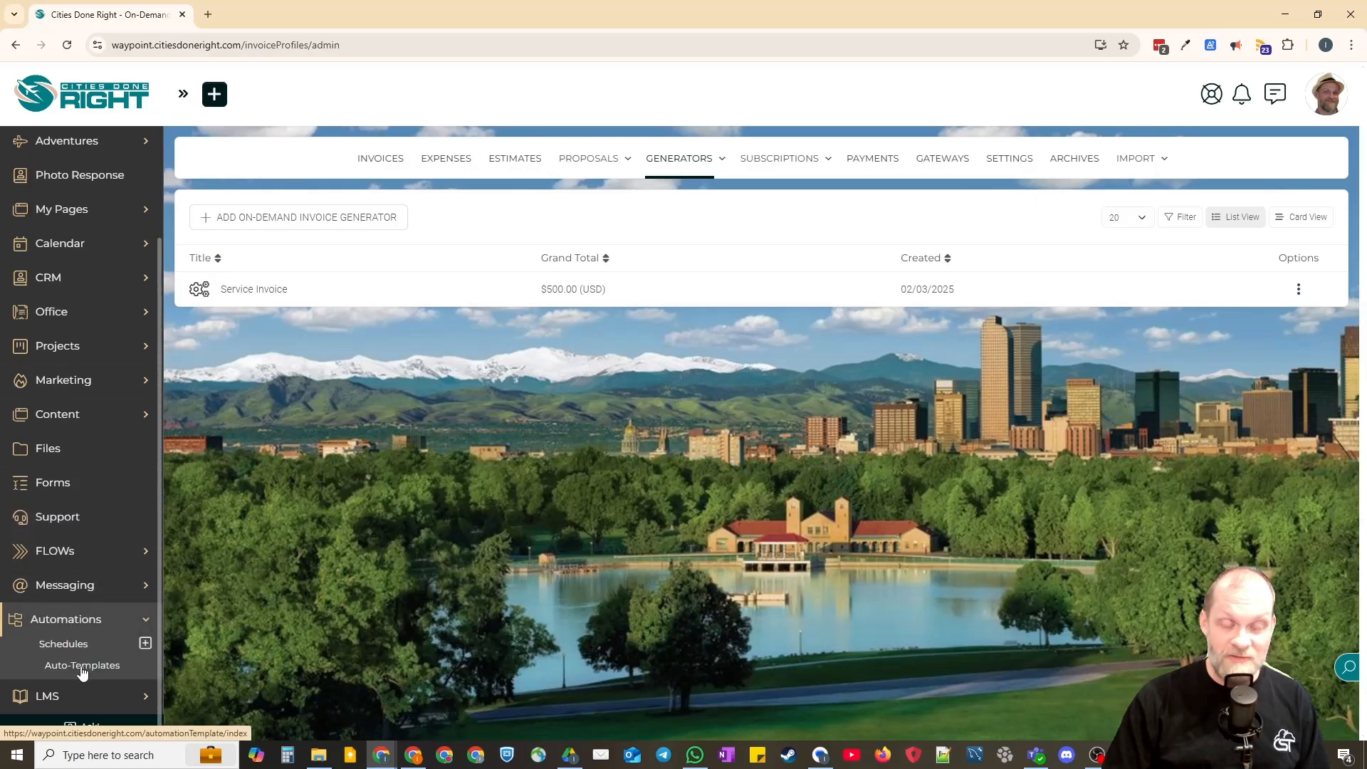
pyautogui.click(79, 665)
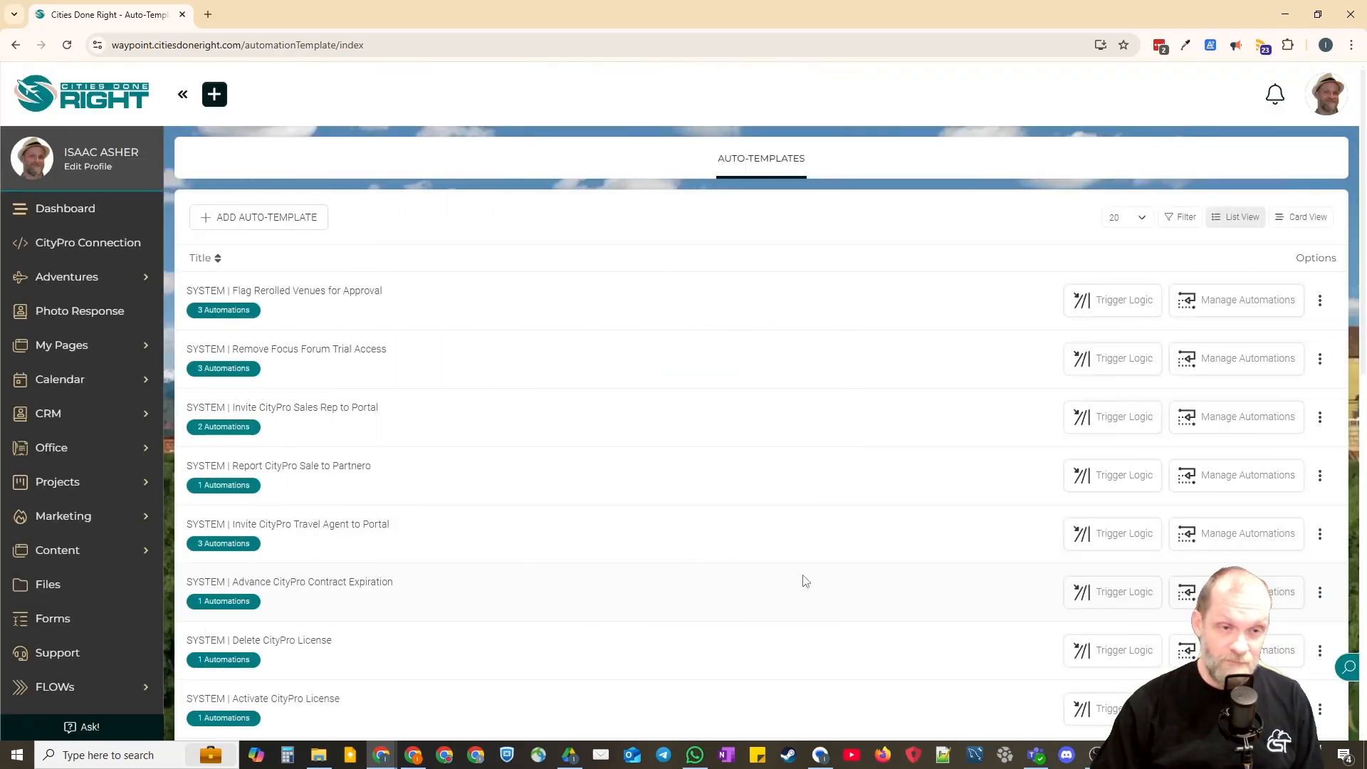
pyautogui.click(286, 215)
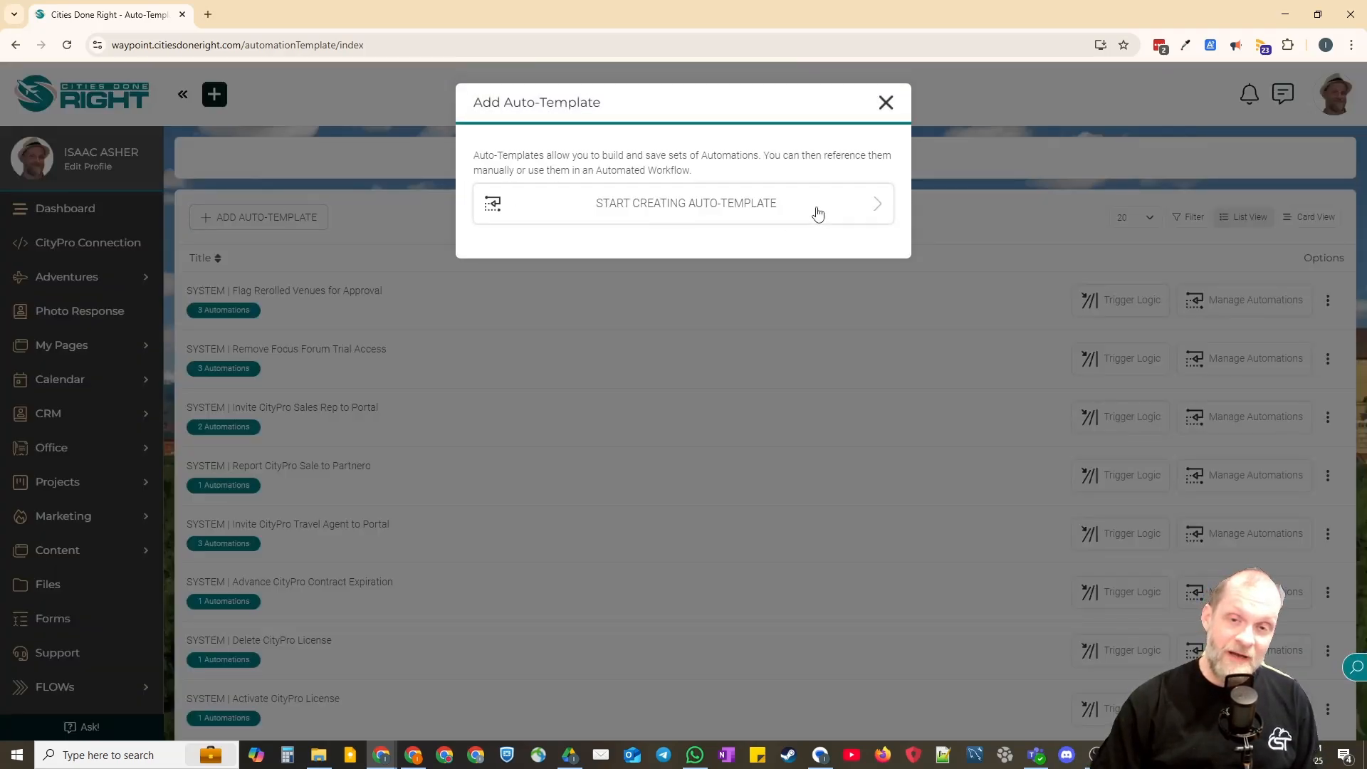
pyautogui.click(816, 211)
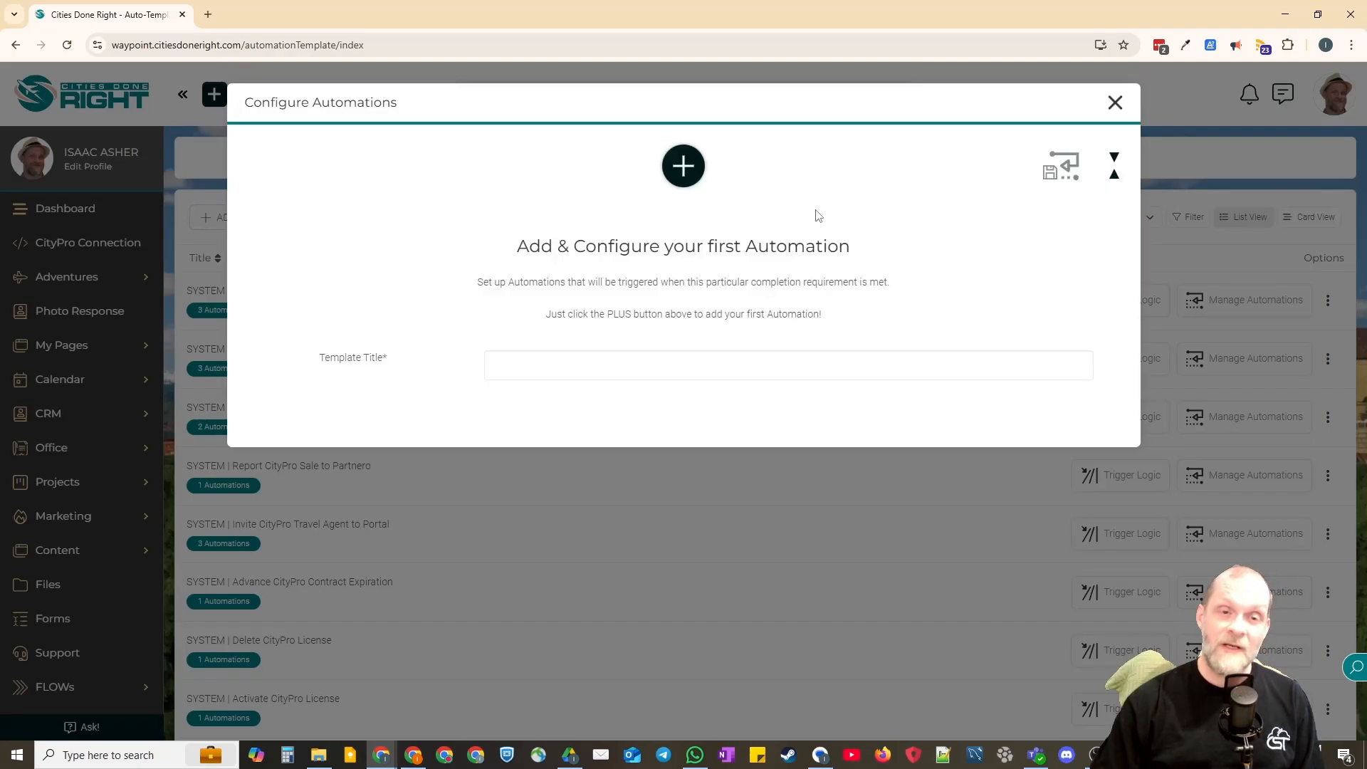
pyautogui.click(683, 366)
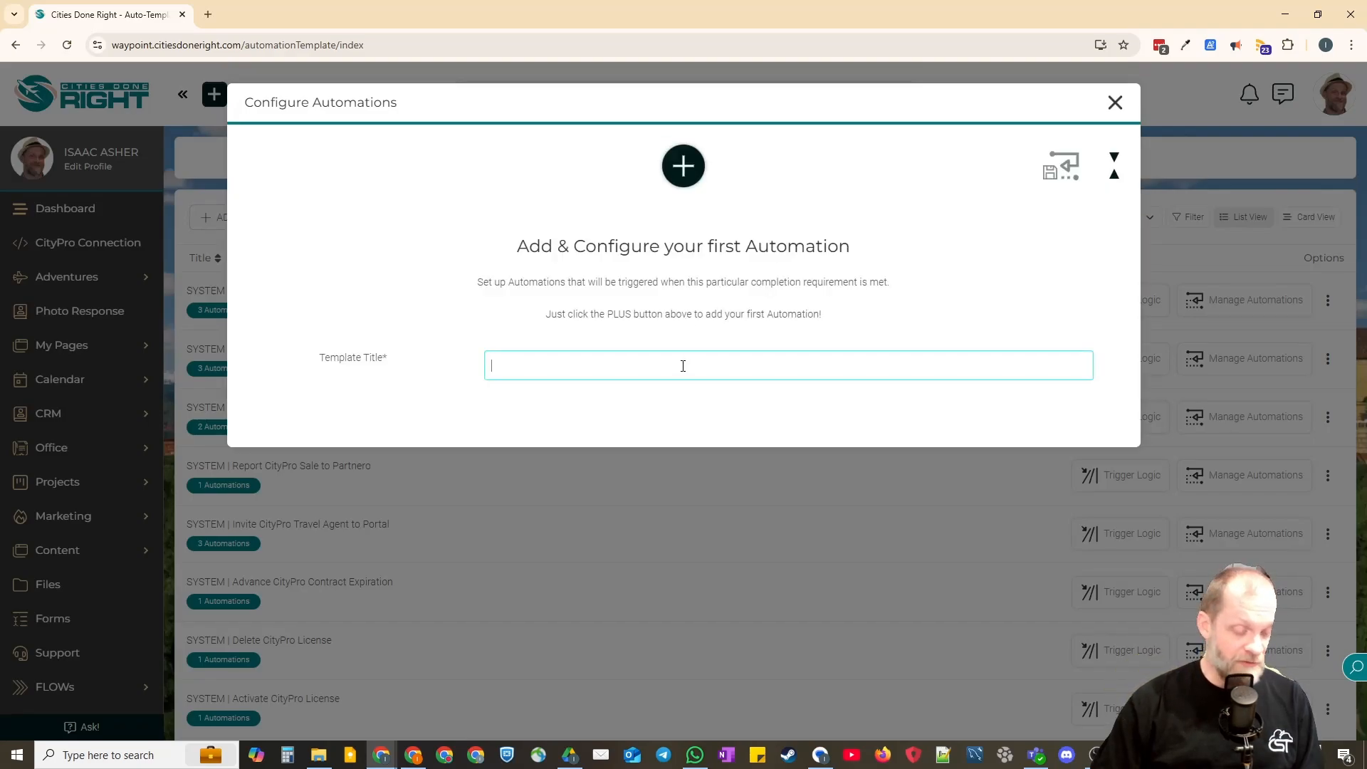
pyautogui.write('Test')
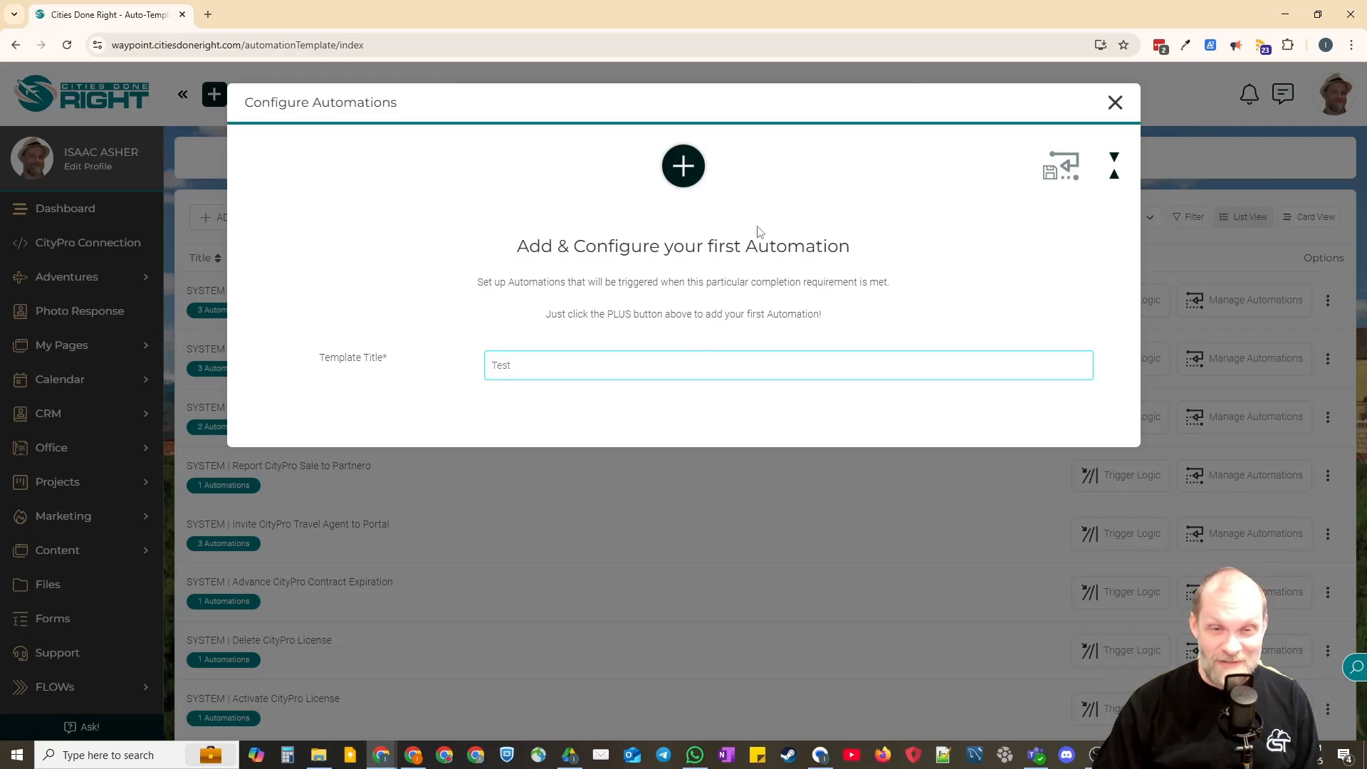
# Add an On-Demand Invoice Generator action to the template and choose "Service Invoice" as its generator
pyautogui.click(685, 167)
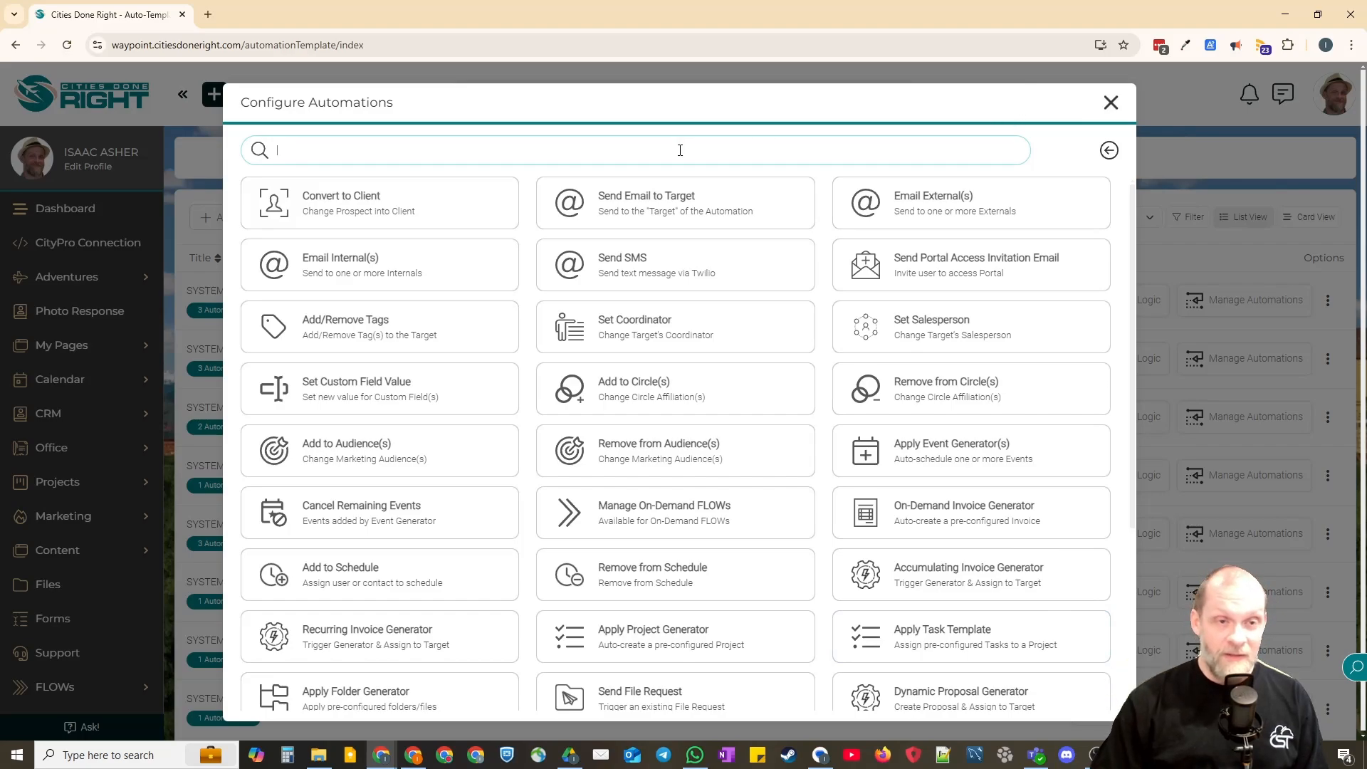
pyautogui.write('inv')
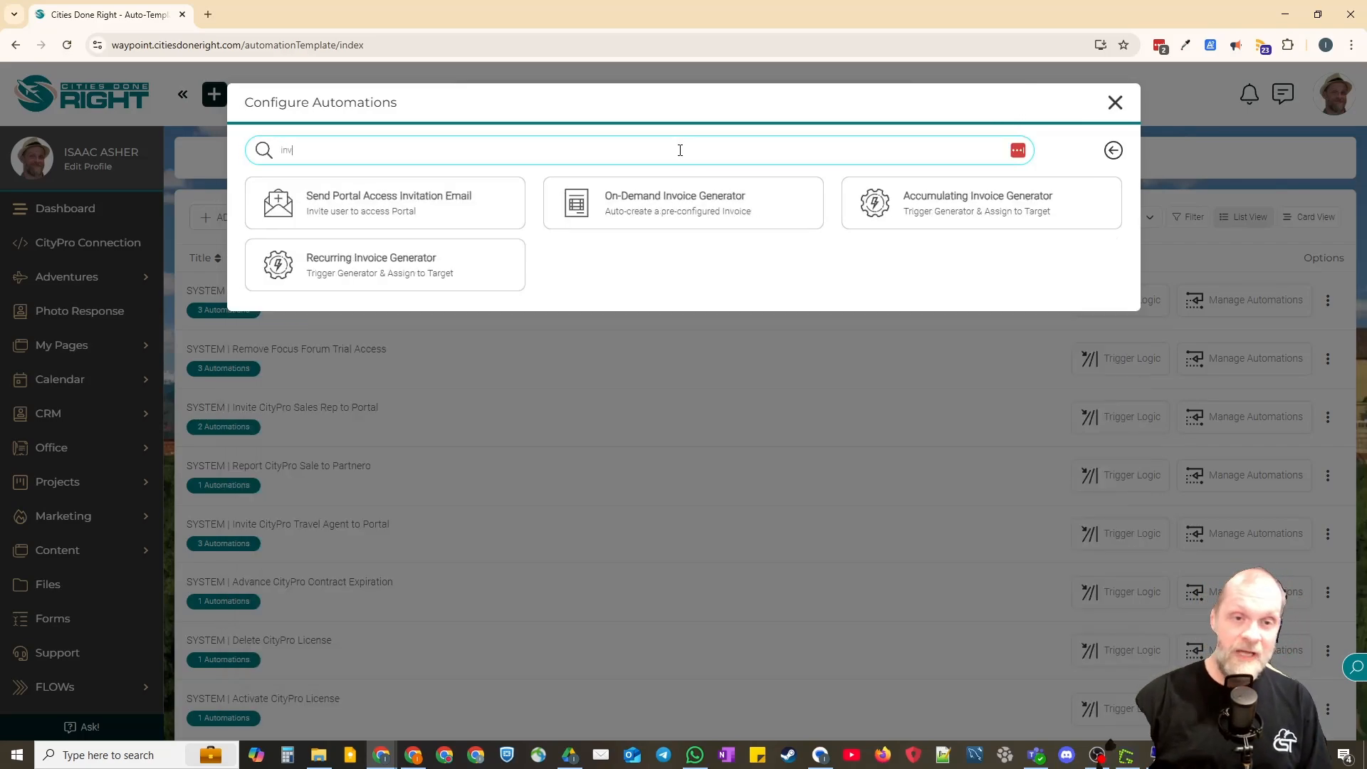
pyautogui.click(752, 217)
pyautogui.click(652, 375)
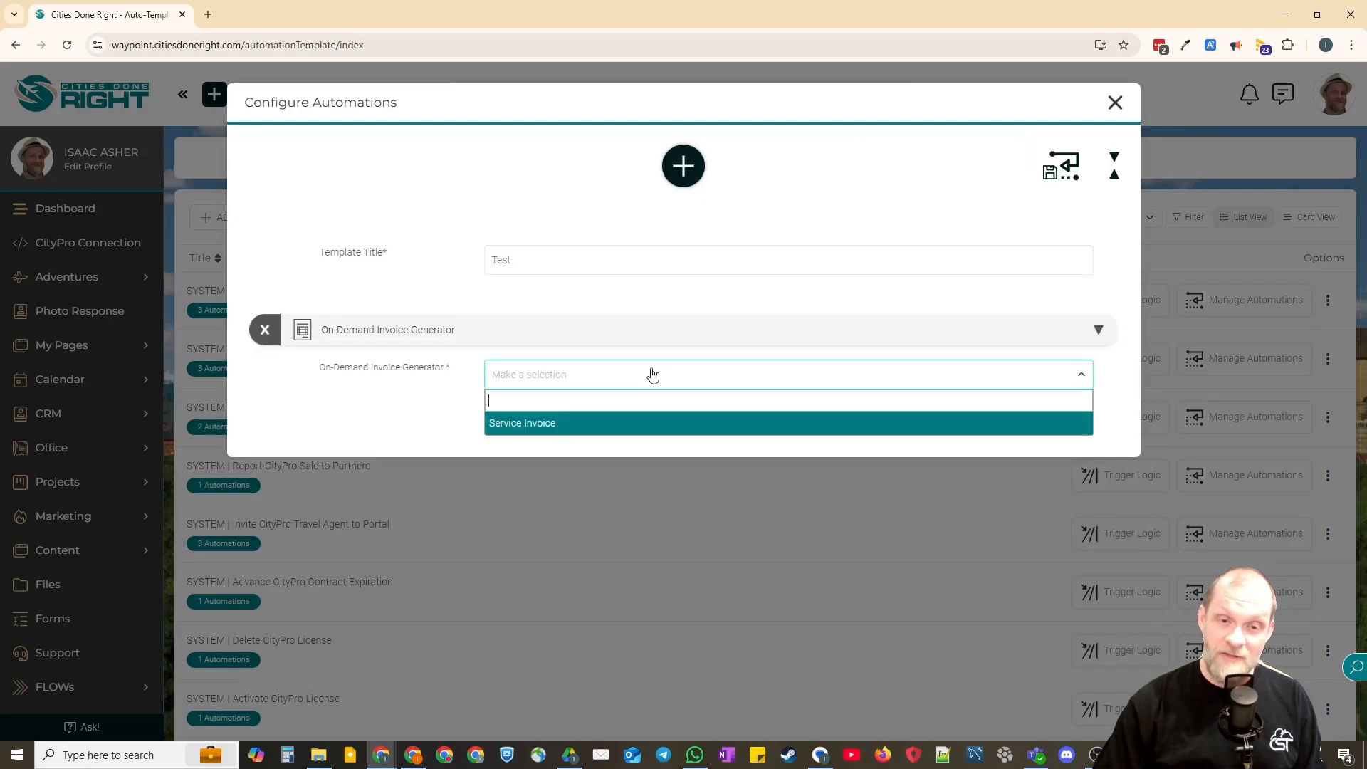
pyautogui.click(1035, 423)
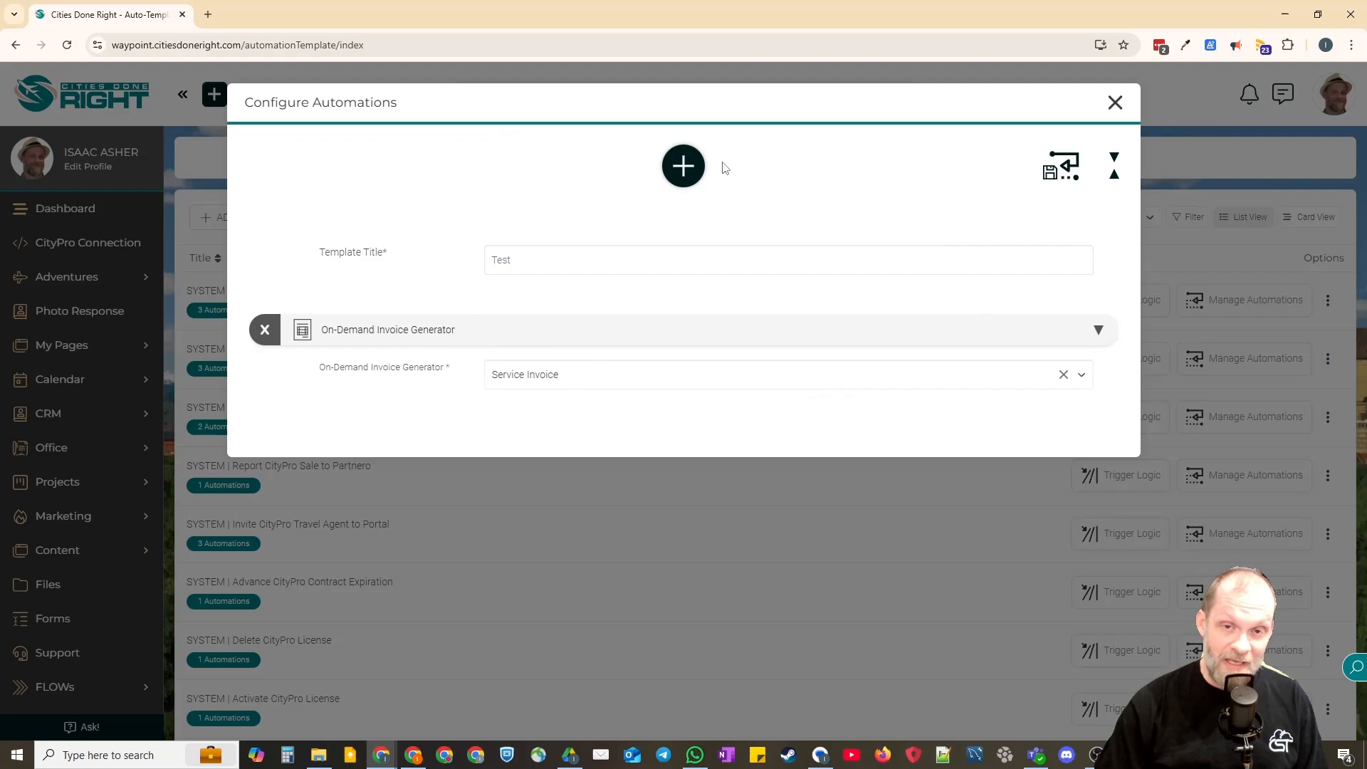
# Add an Add to Schedule action to the template and choose "Invoice Follow Up" as its schedule
pyautogui.click(685, 166)
pyautogui.click(691, 161)
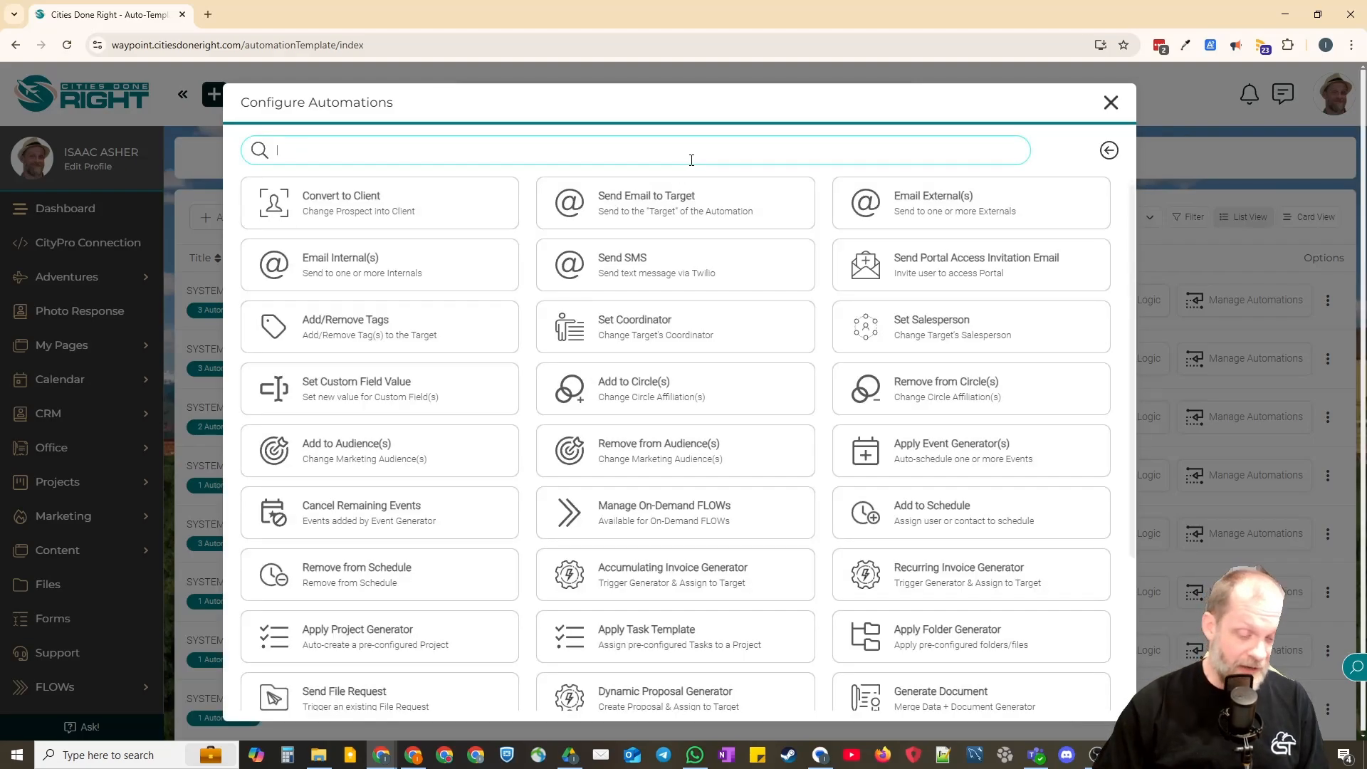
pyautogui.write('sche')
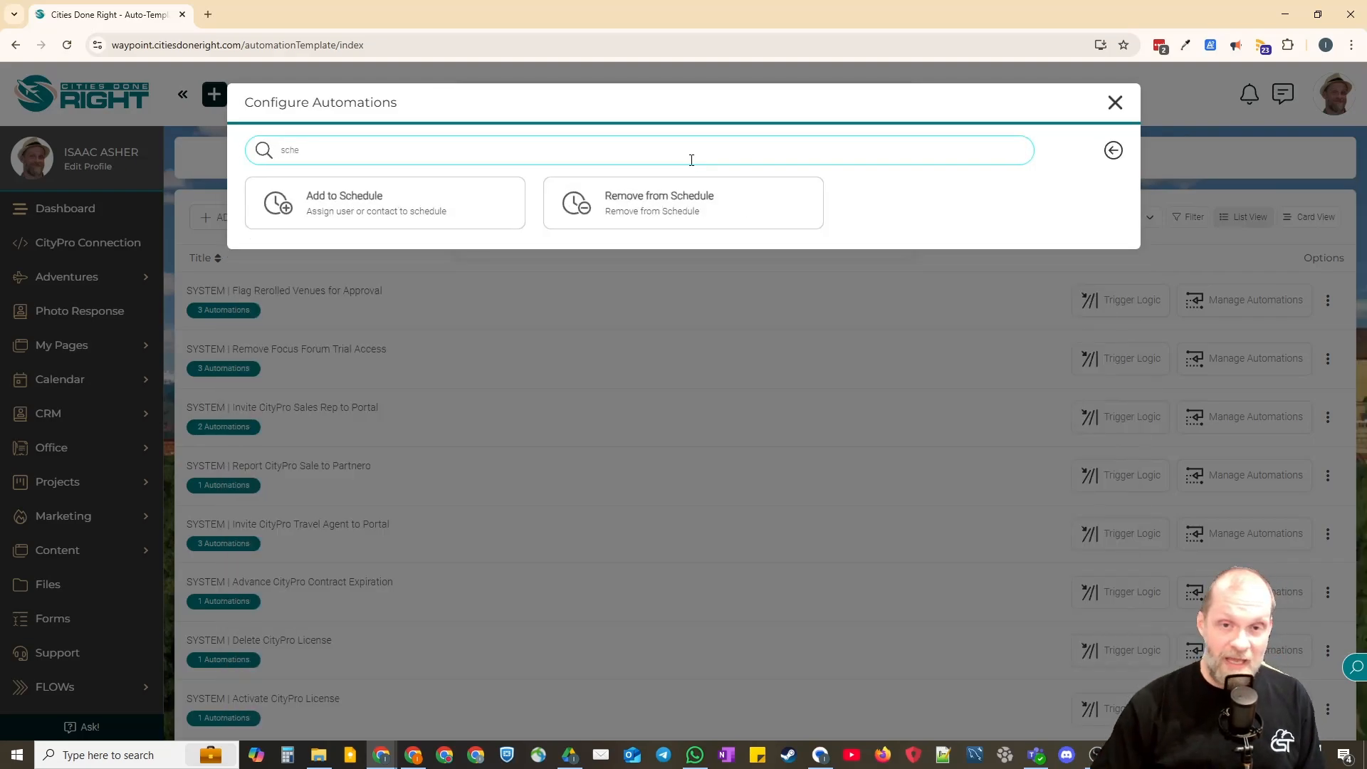
pyautogui.click(421, 216)
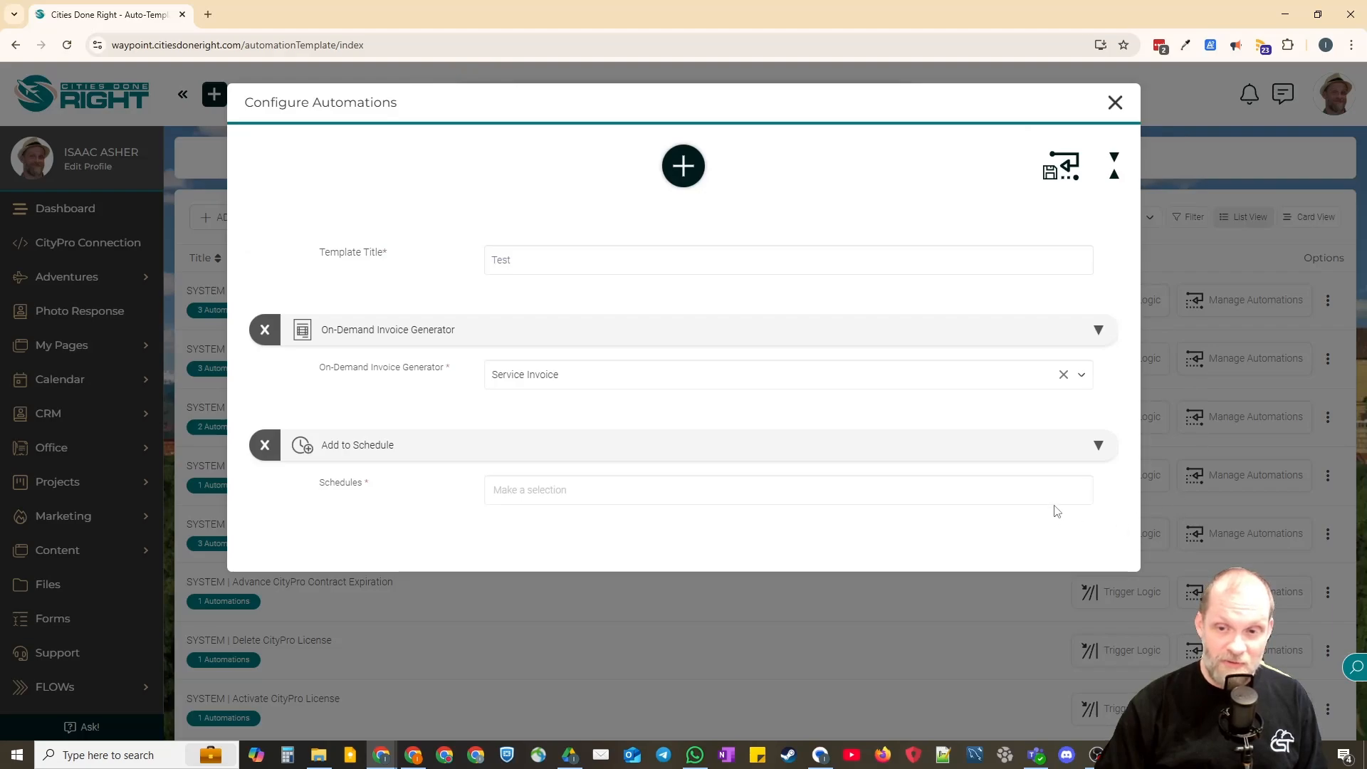
pyautogui.click(1076, 493)
pyautogui.click(784, 515)
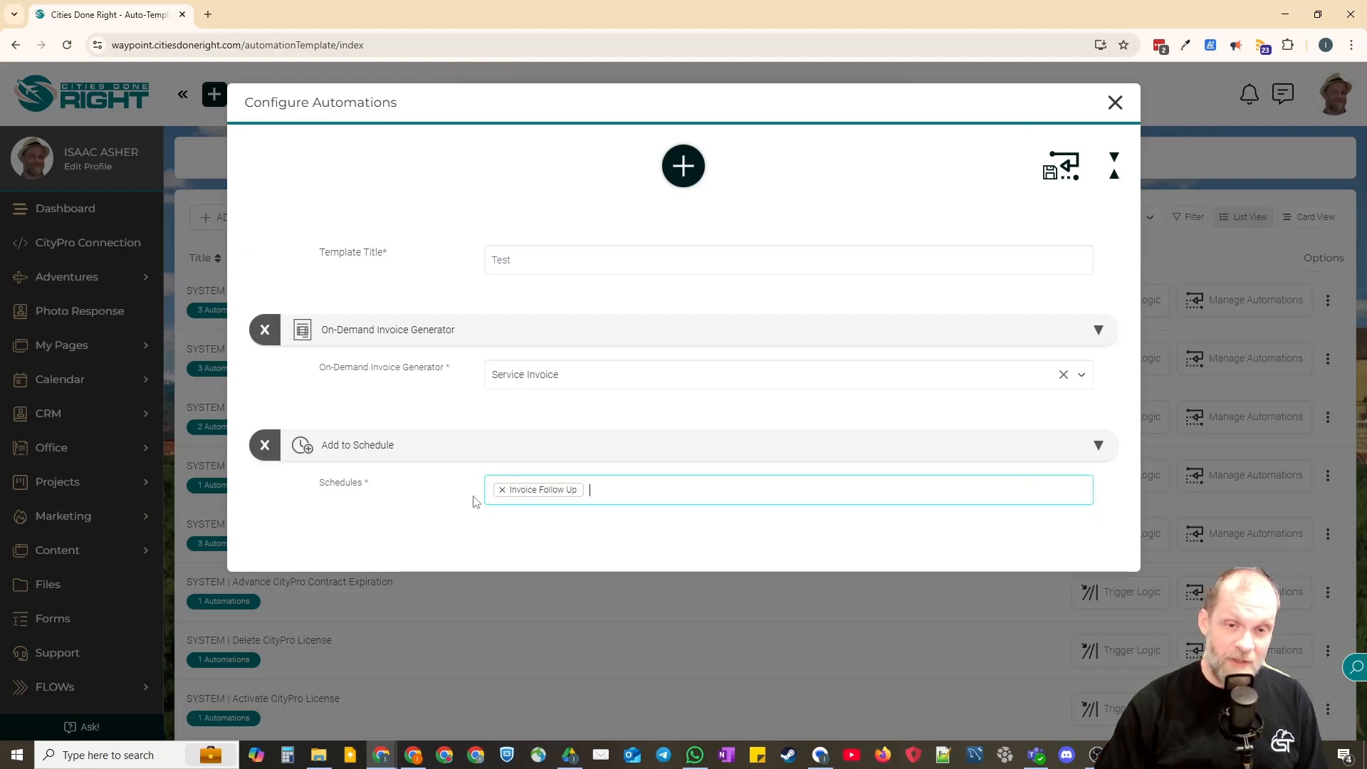
pyautogui.click(366, 527)
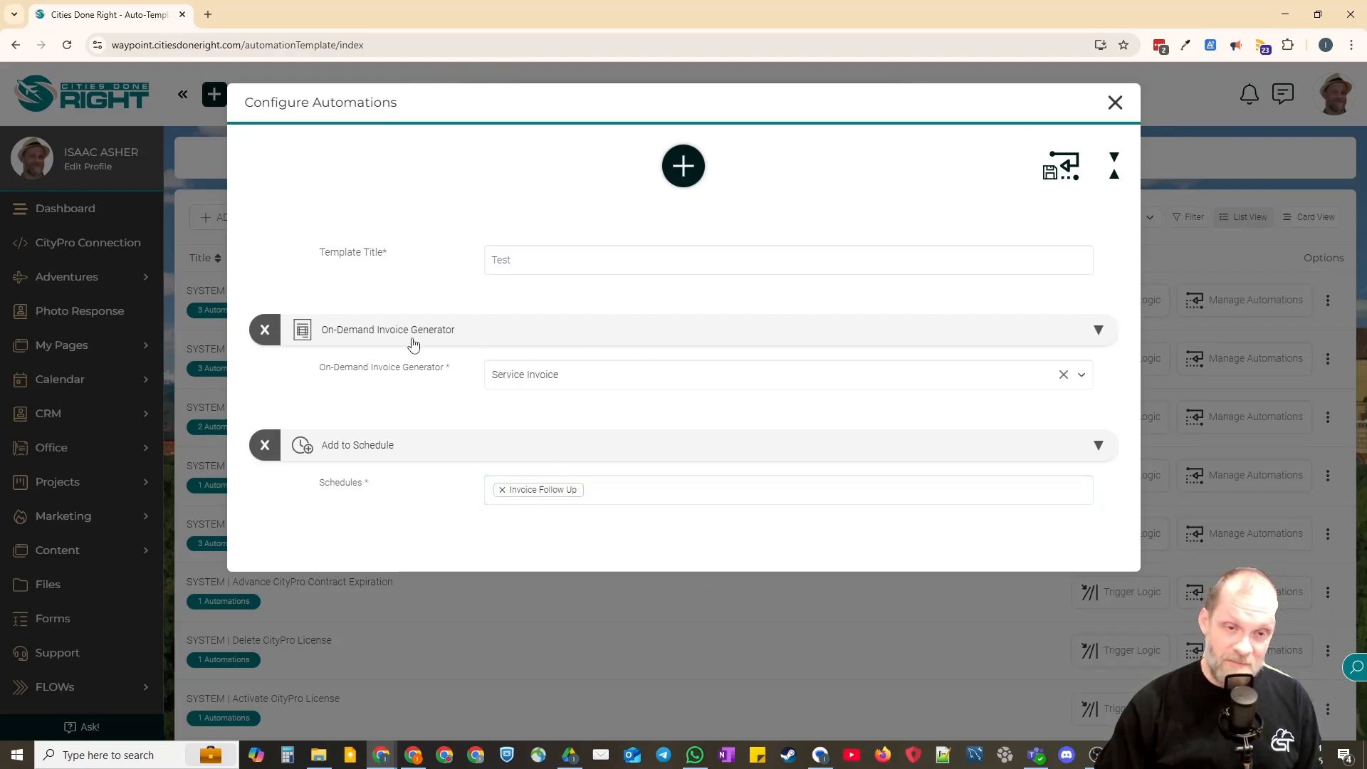